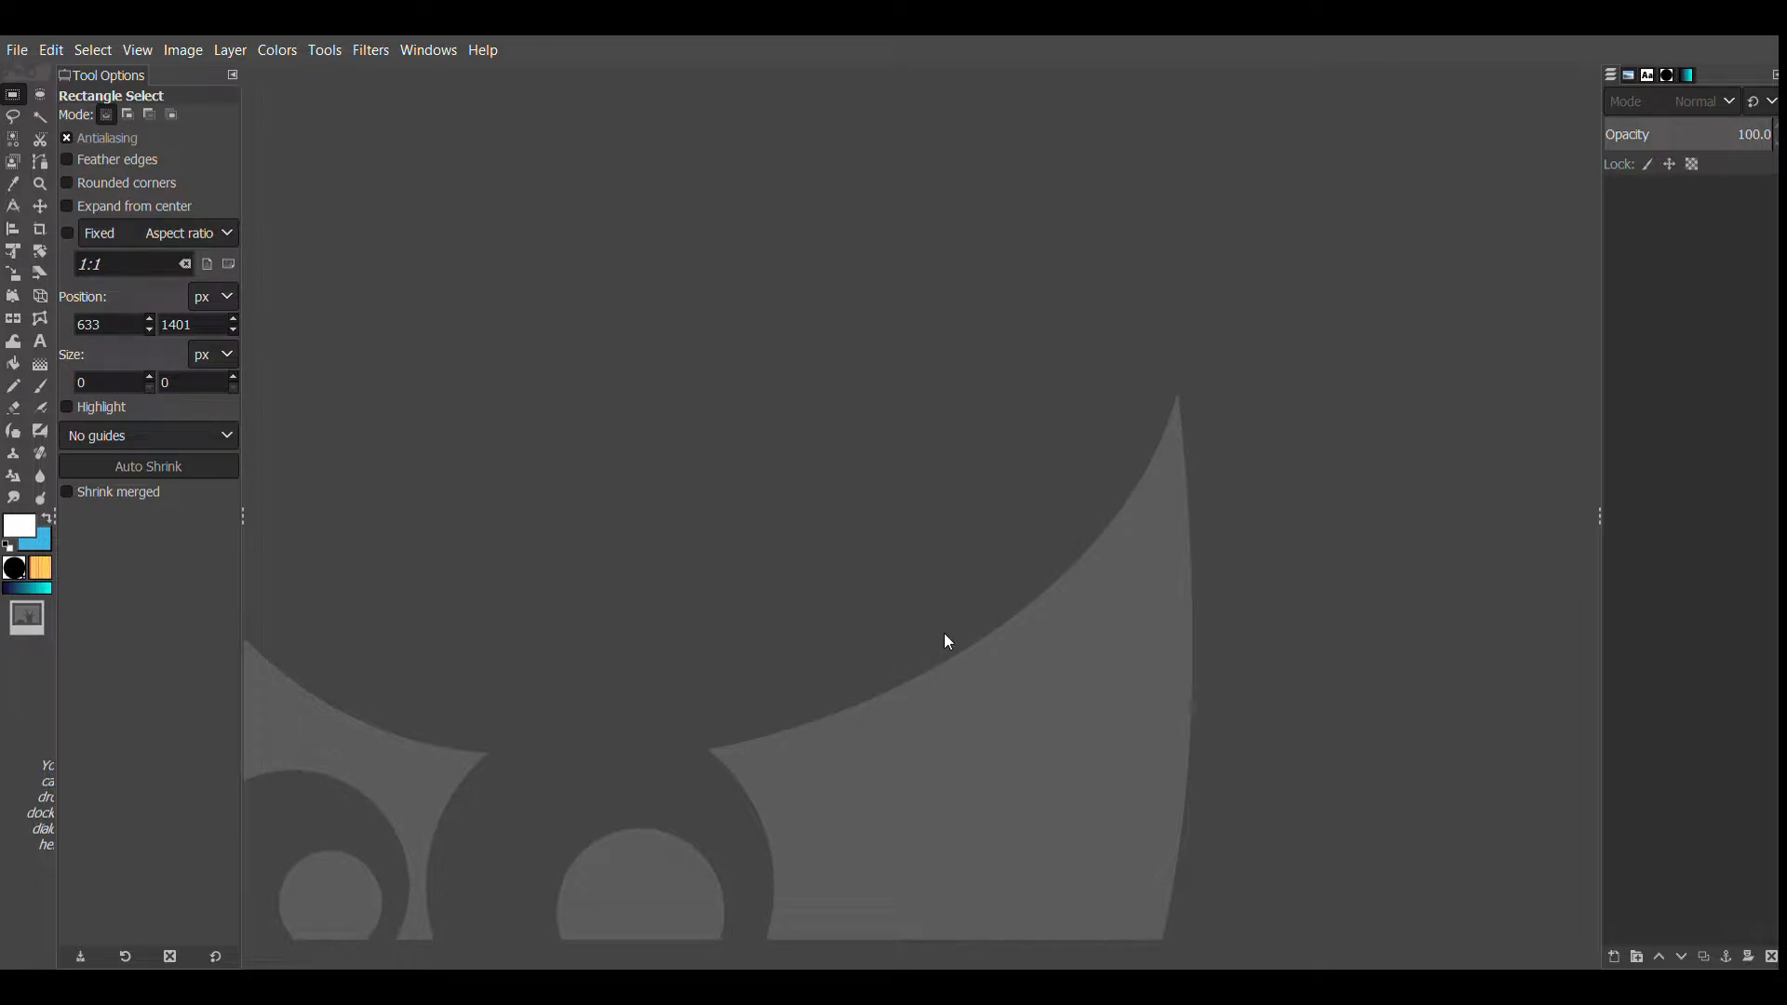
Fill the blue canvas with white, swap the foreground and background colours, and refill the canvas with blue
left_click(48, 519)
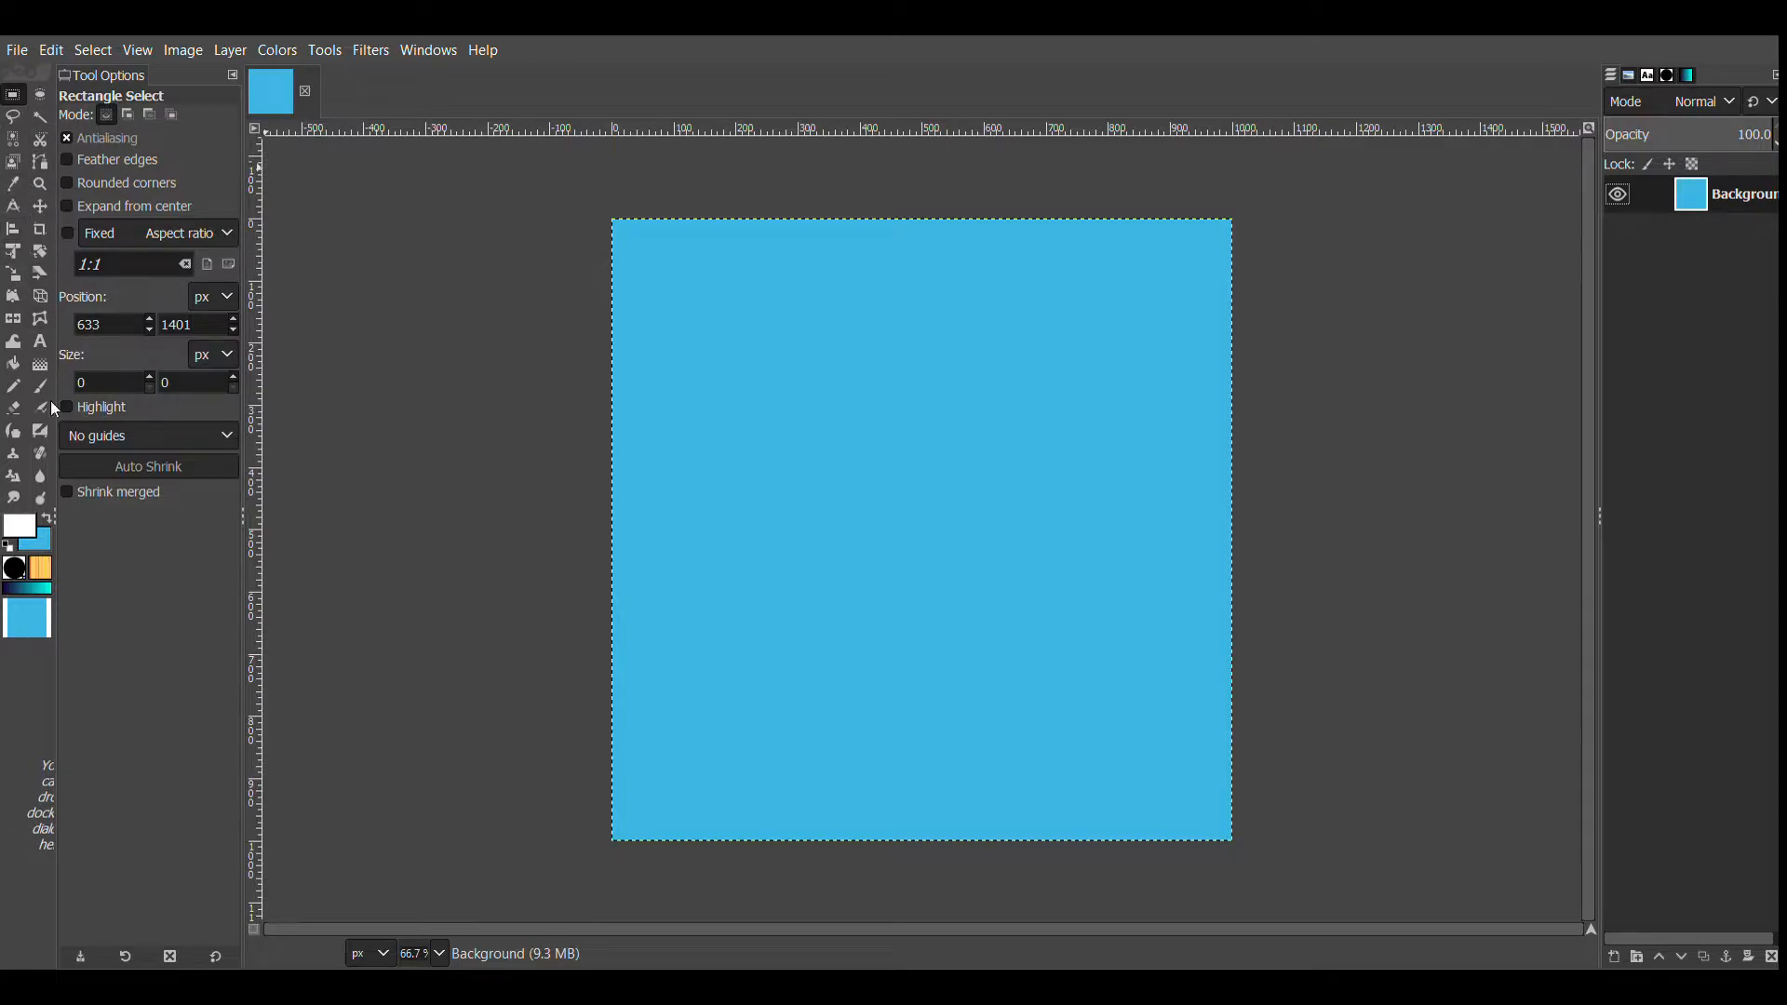
left_click(13, 368)
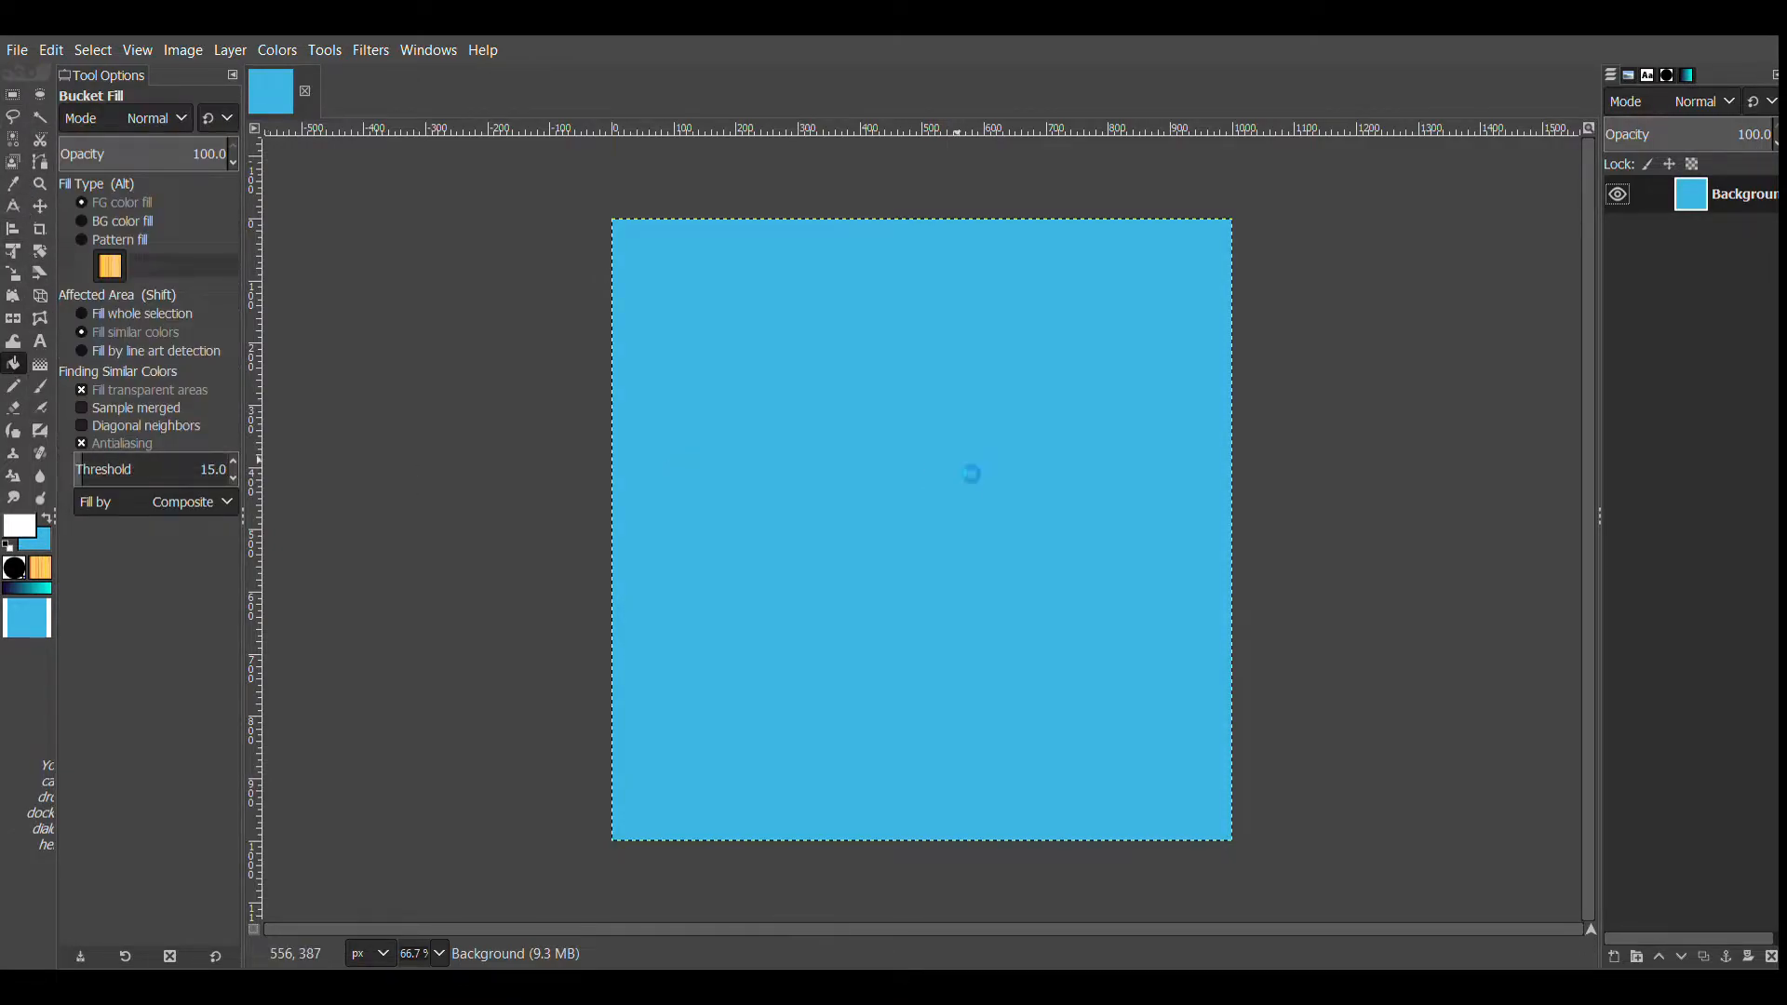
left_click(971, 474)
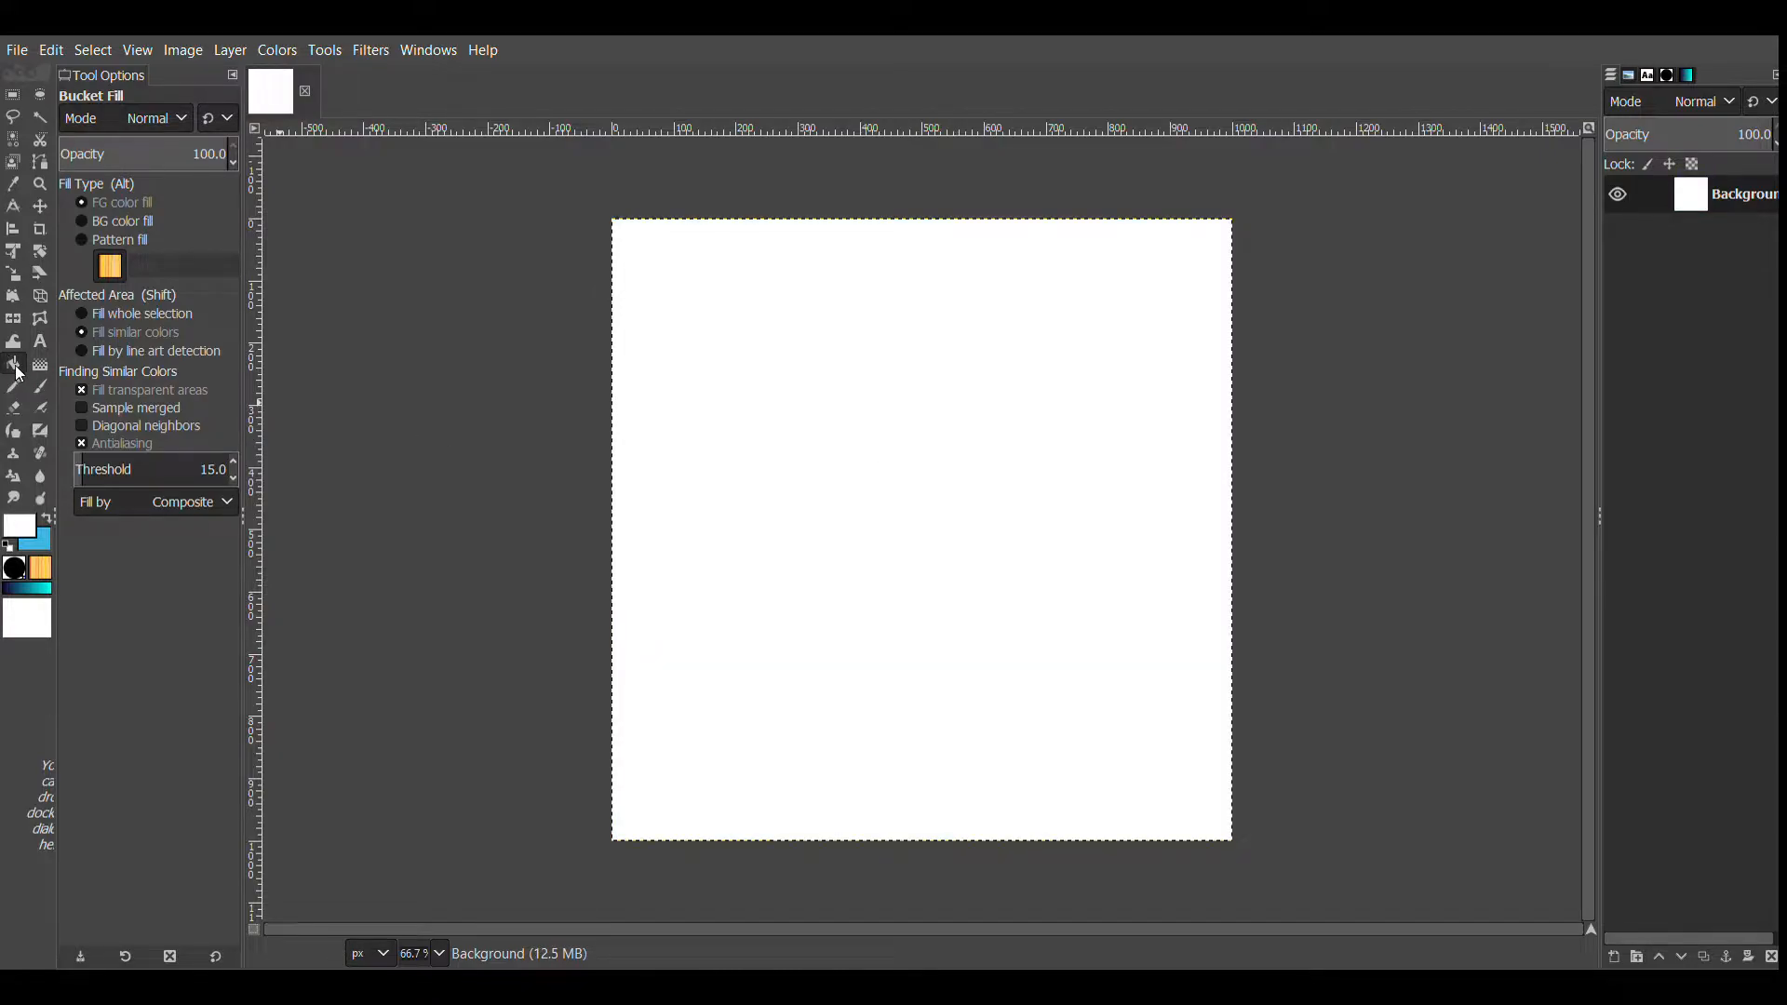
left_click(48, 519)
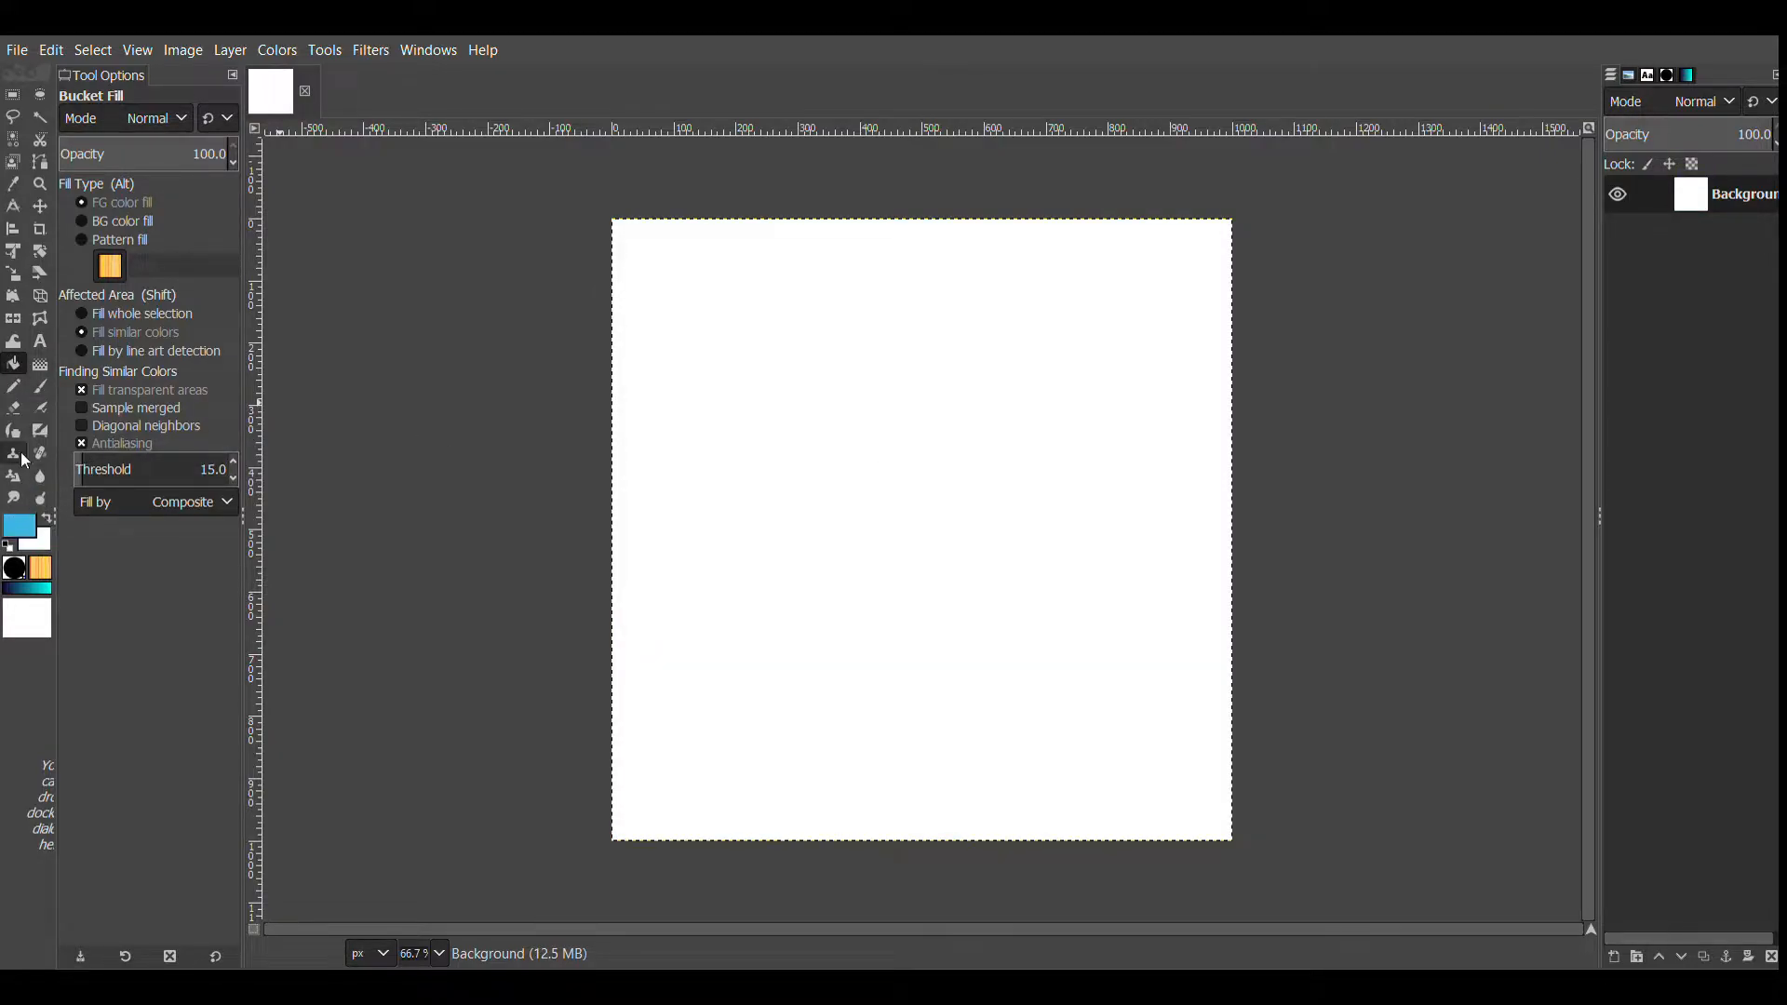
left_click(866, 508)
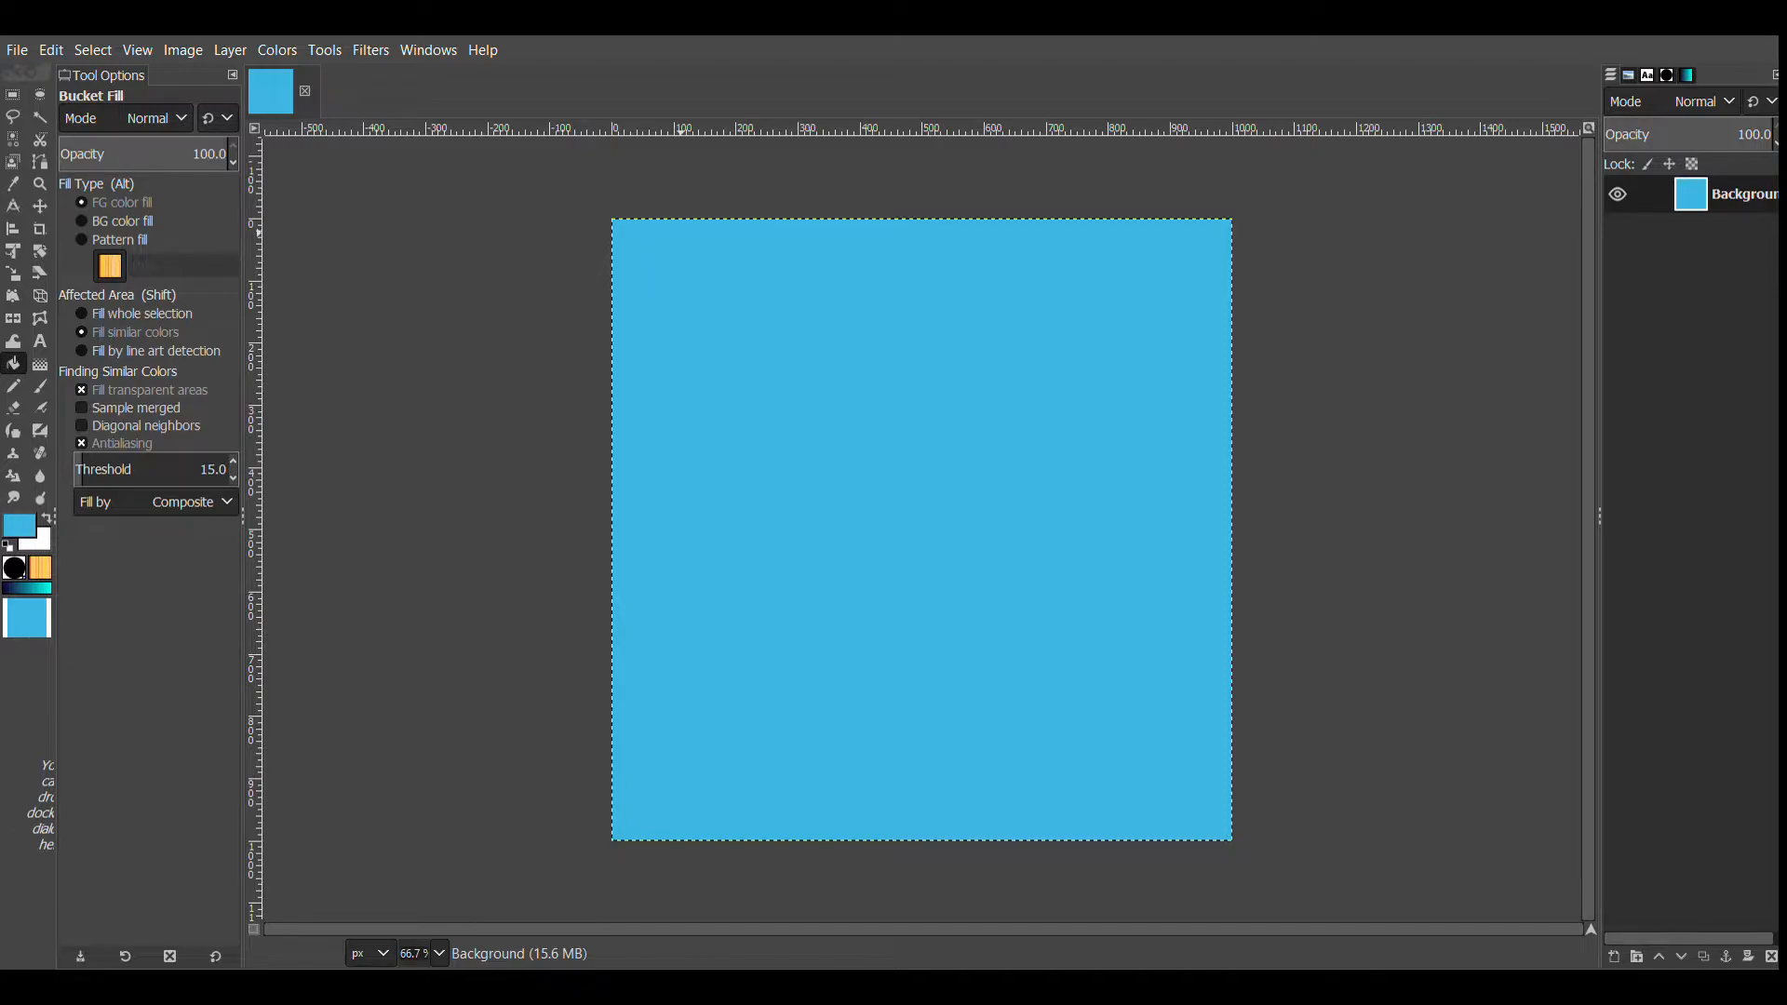
Add a transparent layer named circle and draw an elliptical selection about 999 × 1000 px spanning the whole canvas
key("Return")
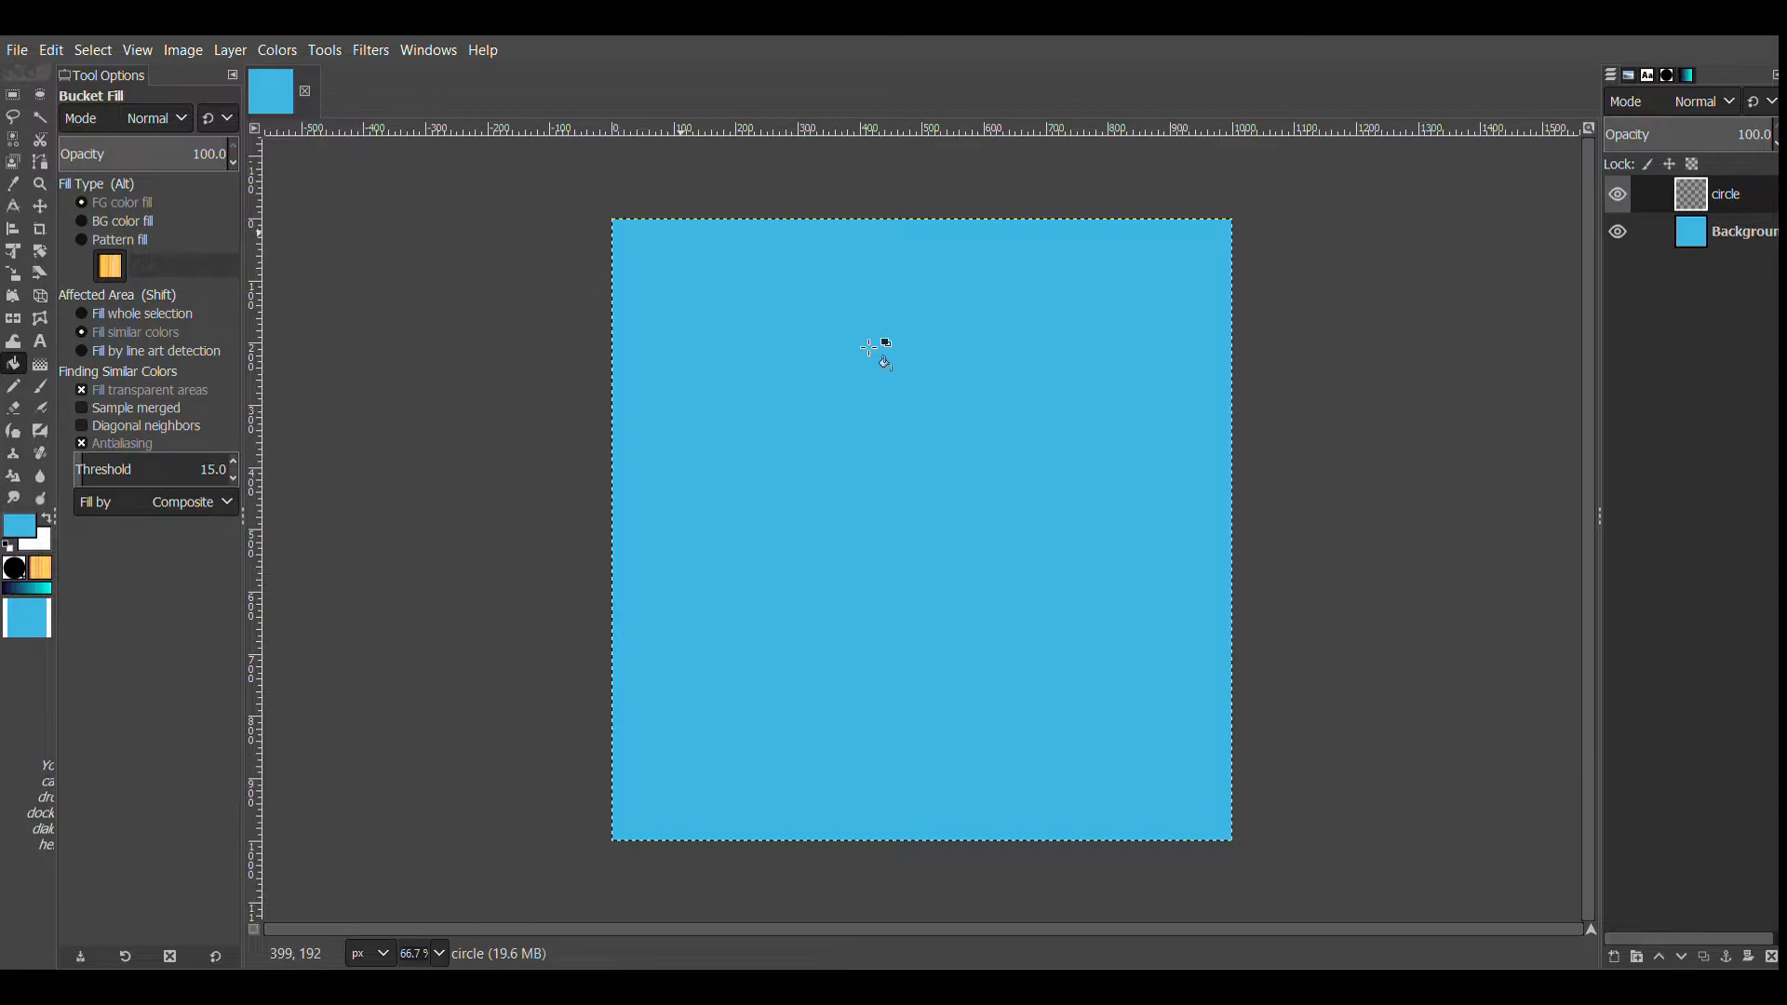
left_click(40, 97)
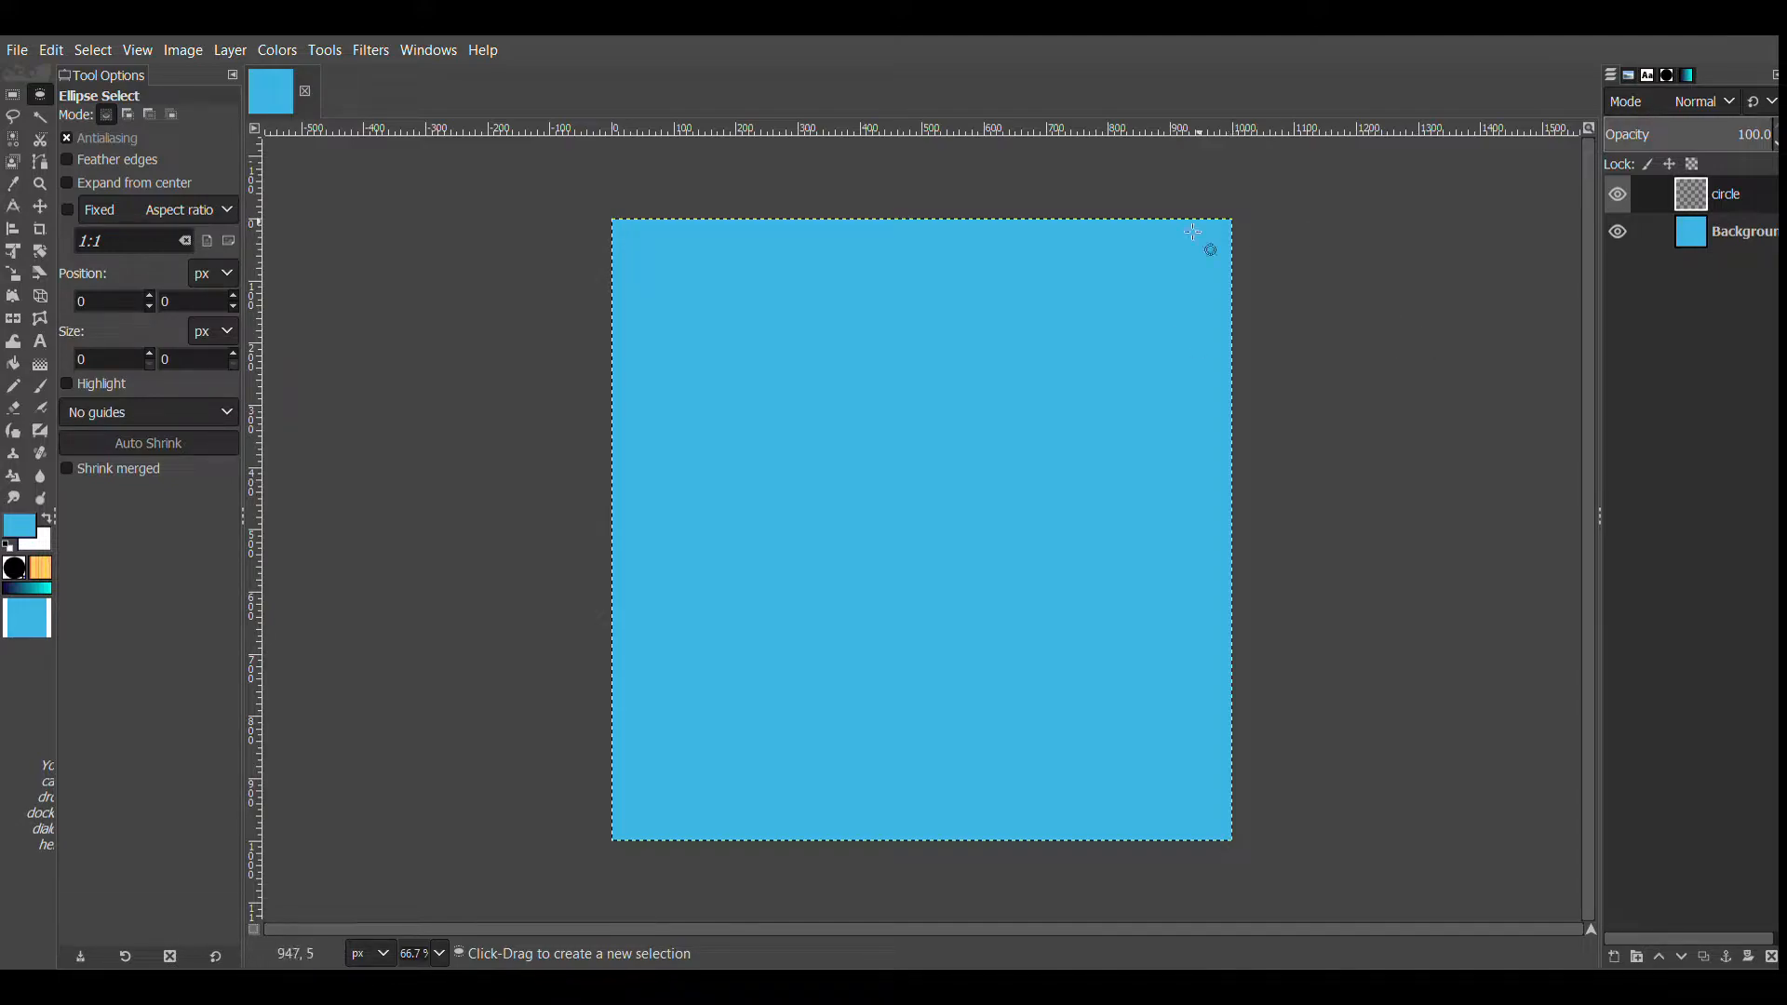
left_click_drag(622, 228, 1234, 845)
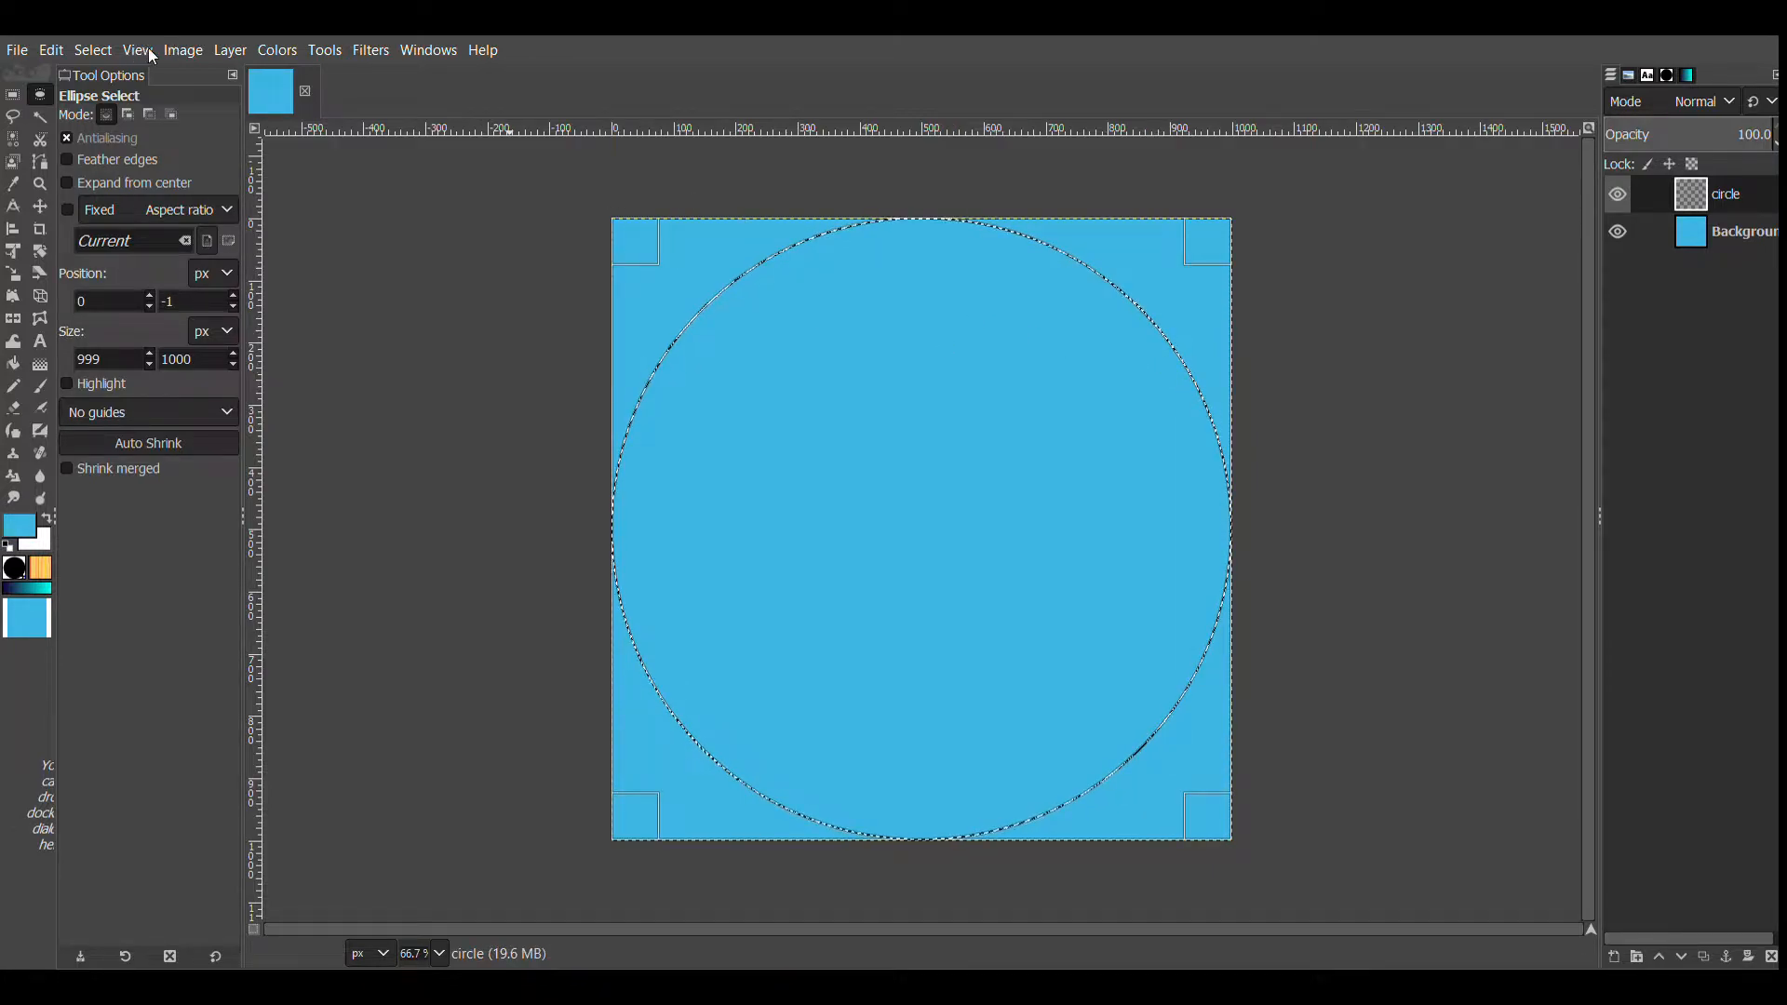
Invert the circular selection, fill the corners outside the circle with white on the circle layer, and clear the selection
left_click(131, 241)
type("1:1")
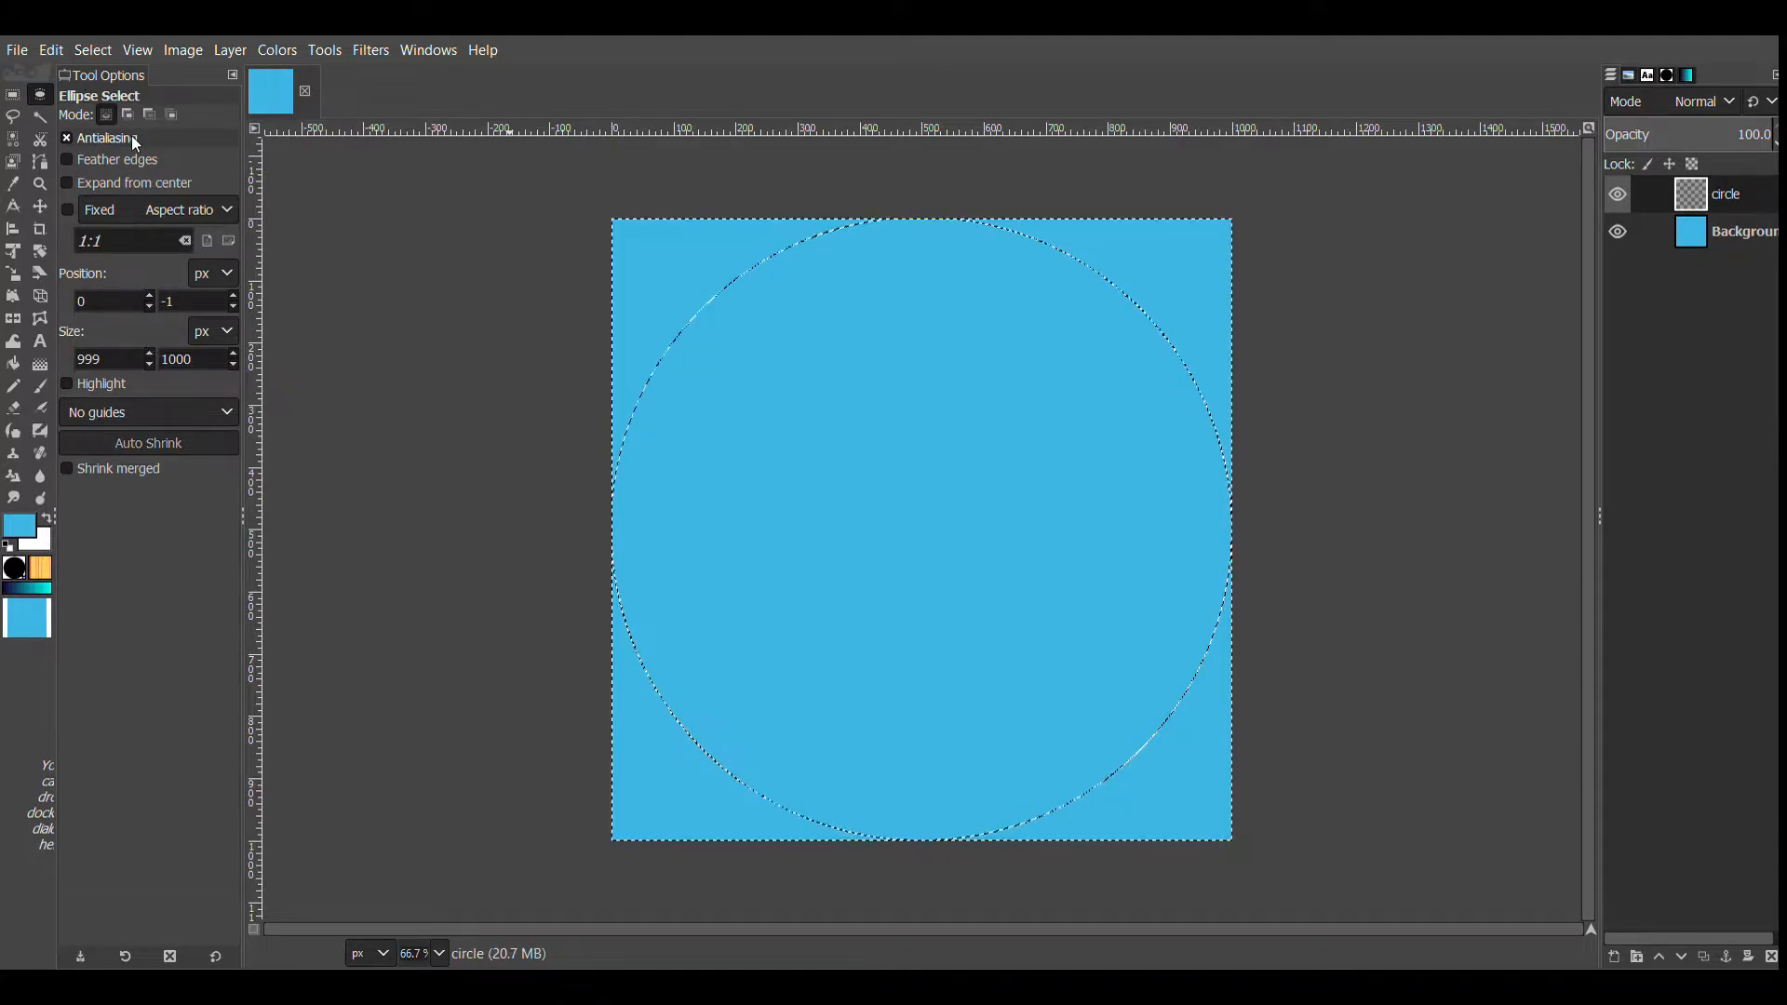
left_click(46, 518)
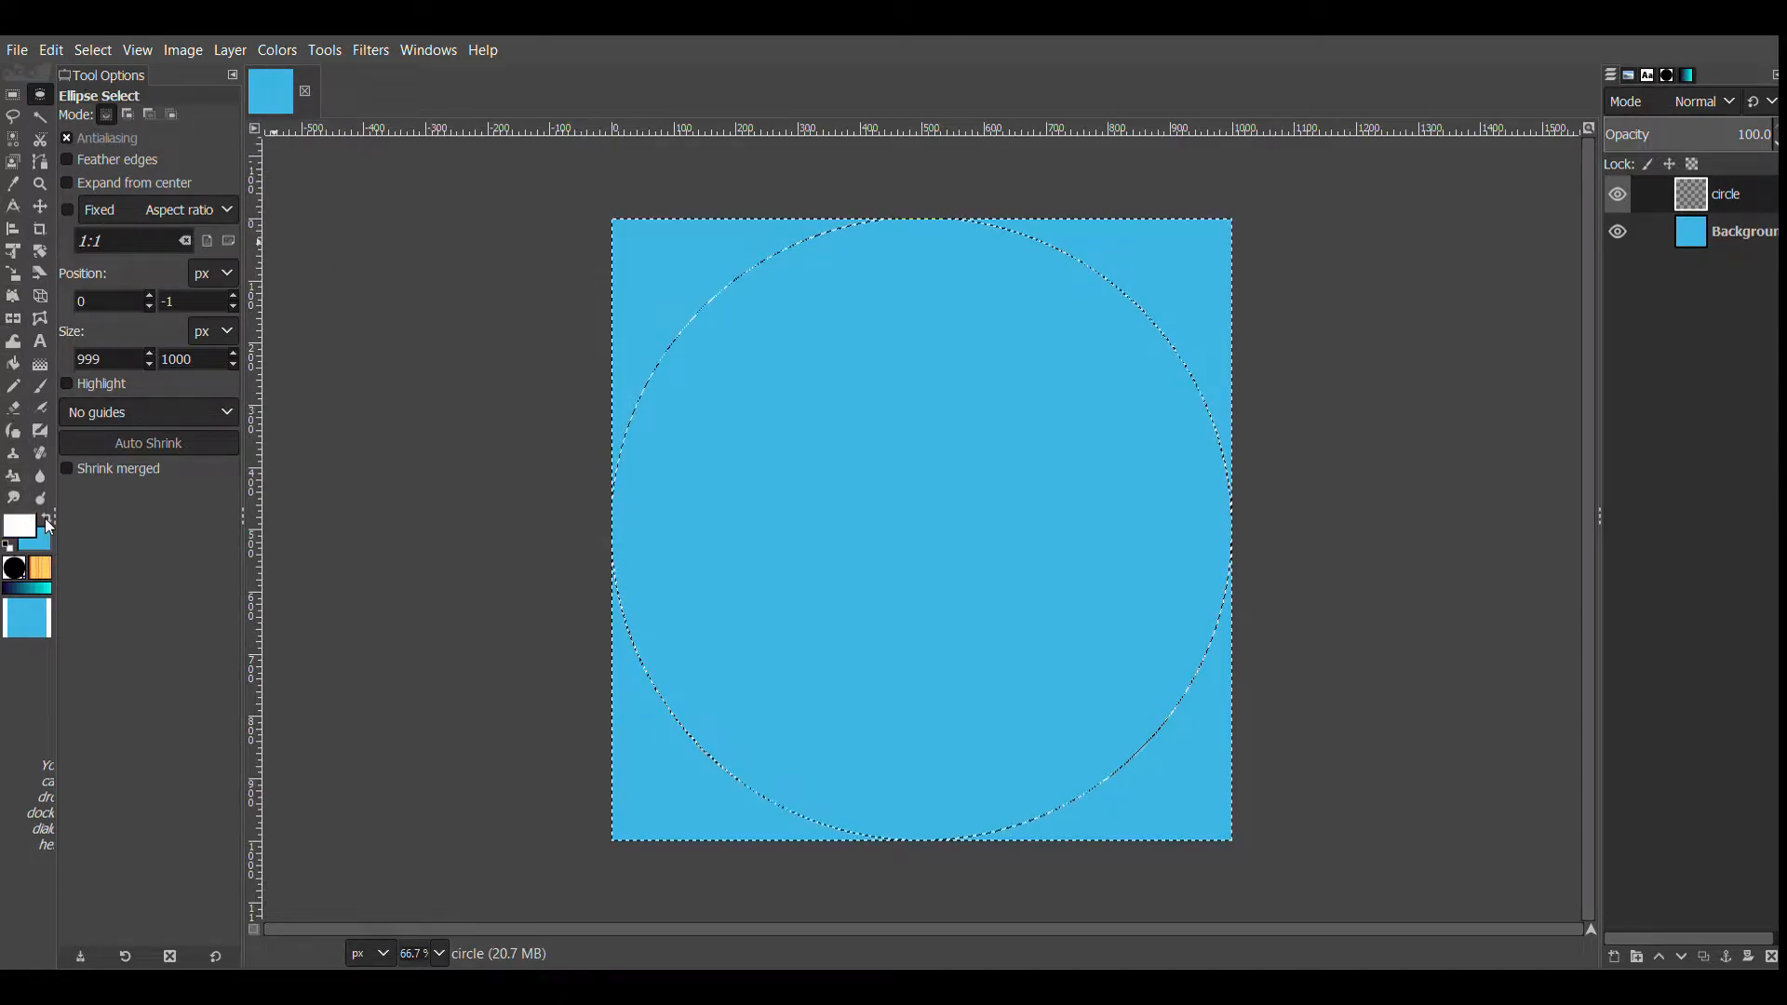
left_click(13, 371)
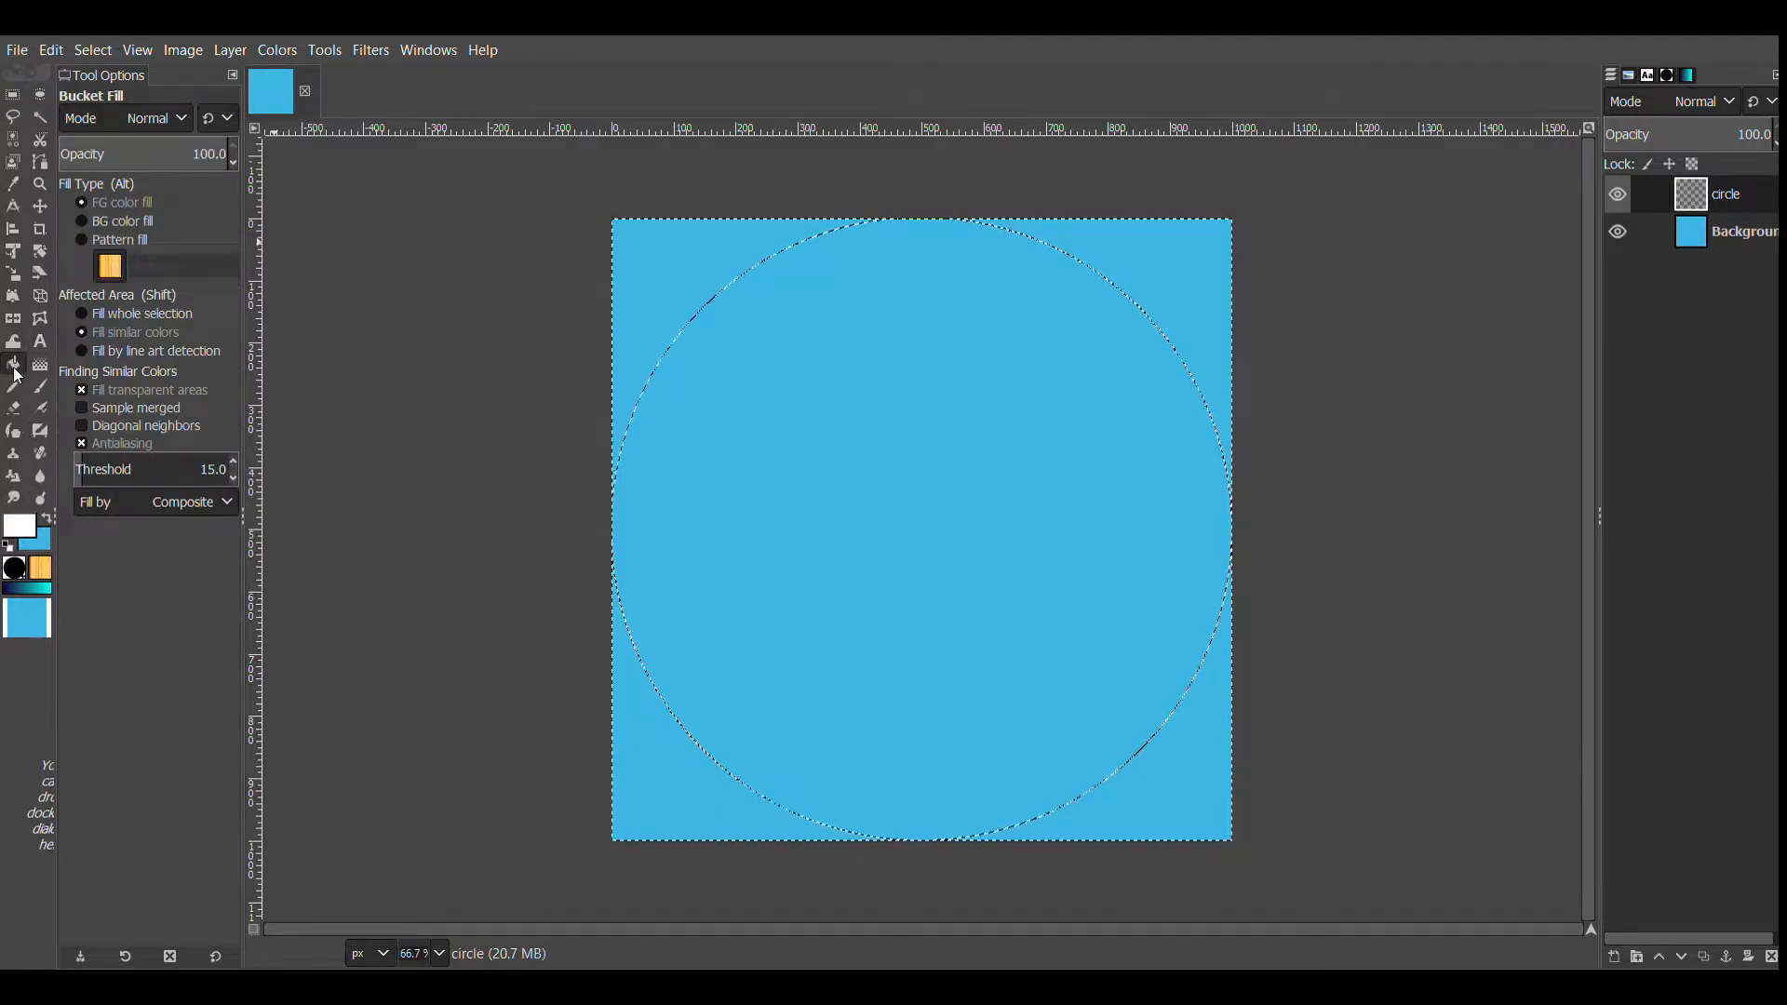
left_click(672, 277)
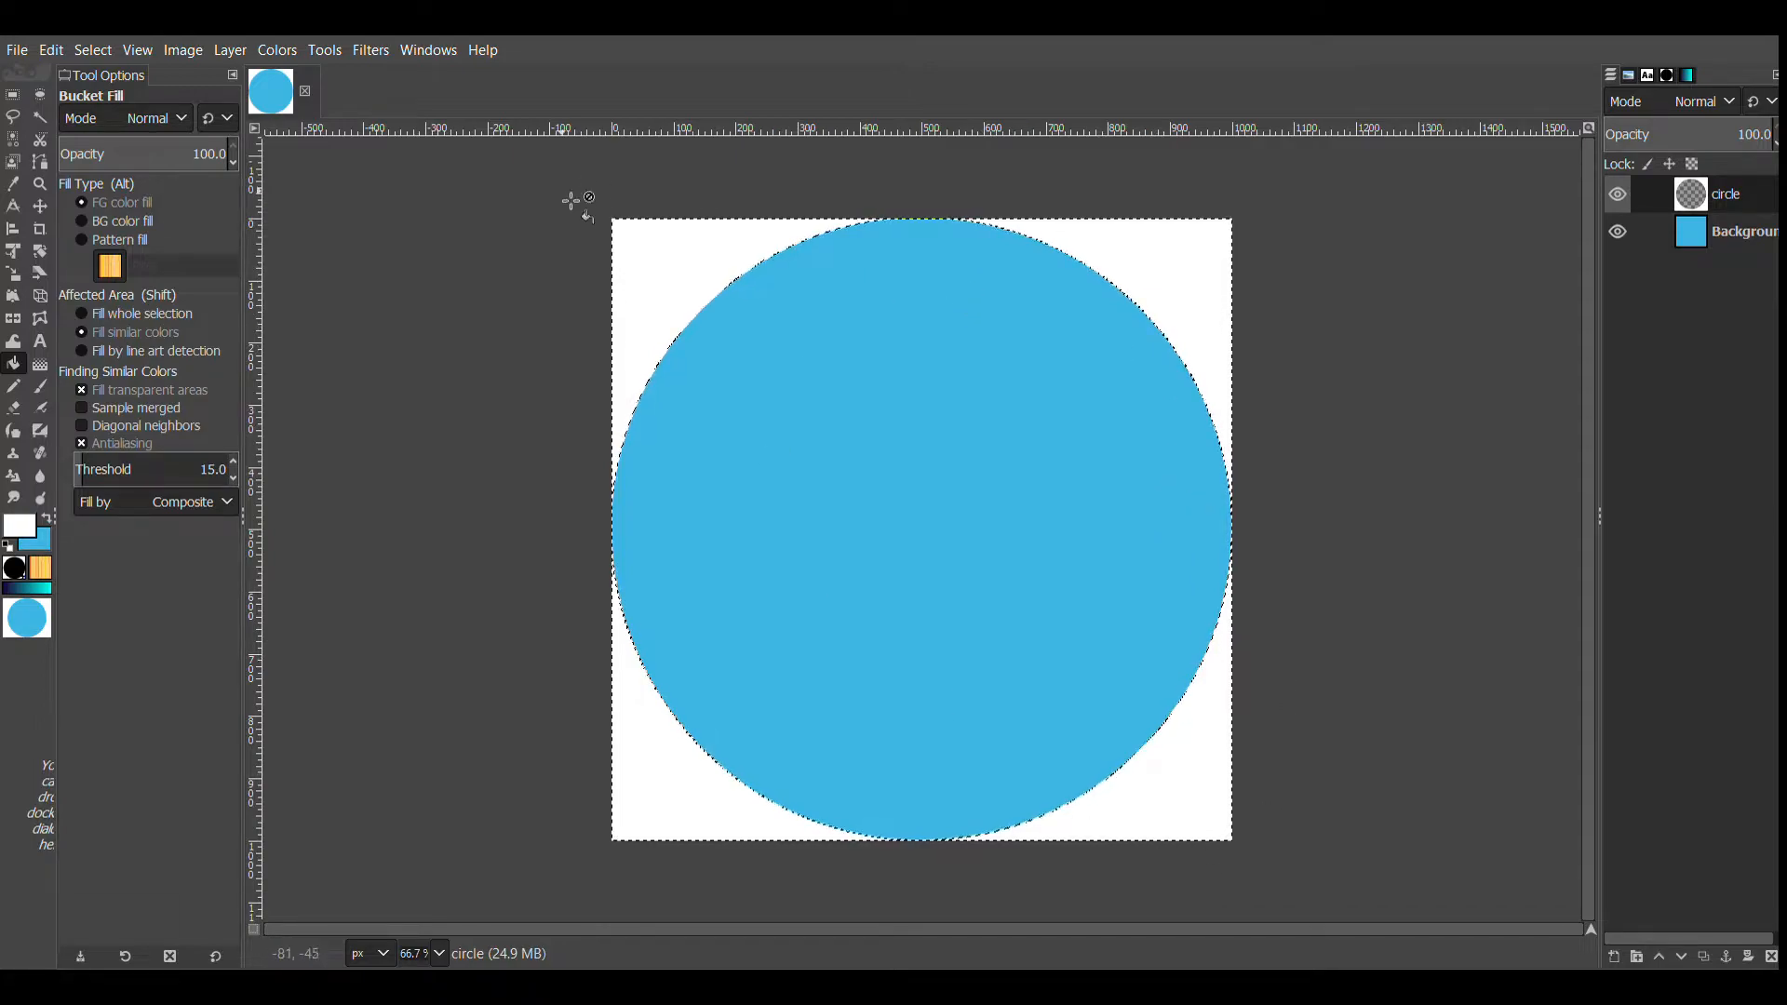
left_click(12, 94)
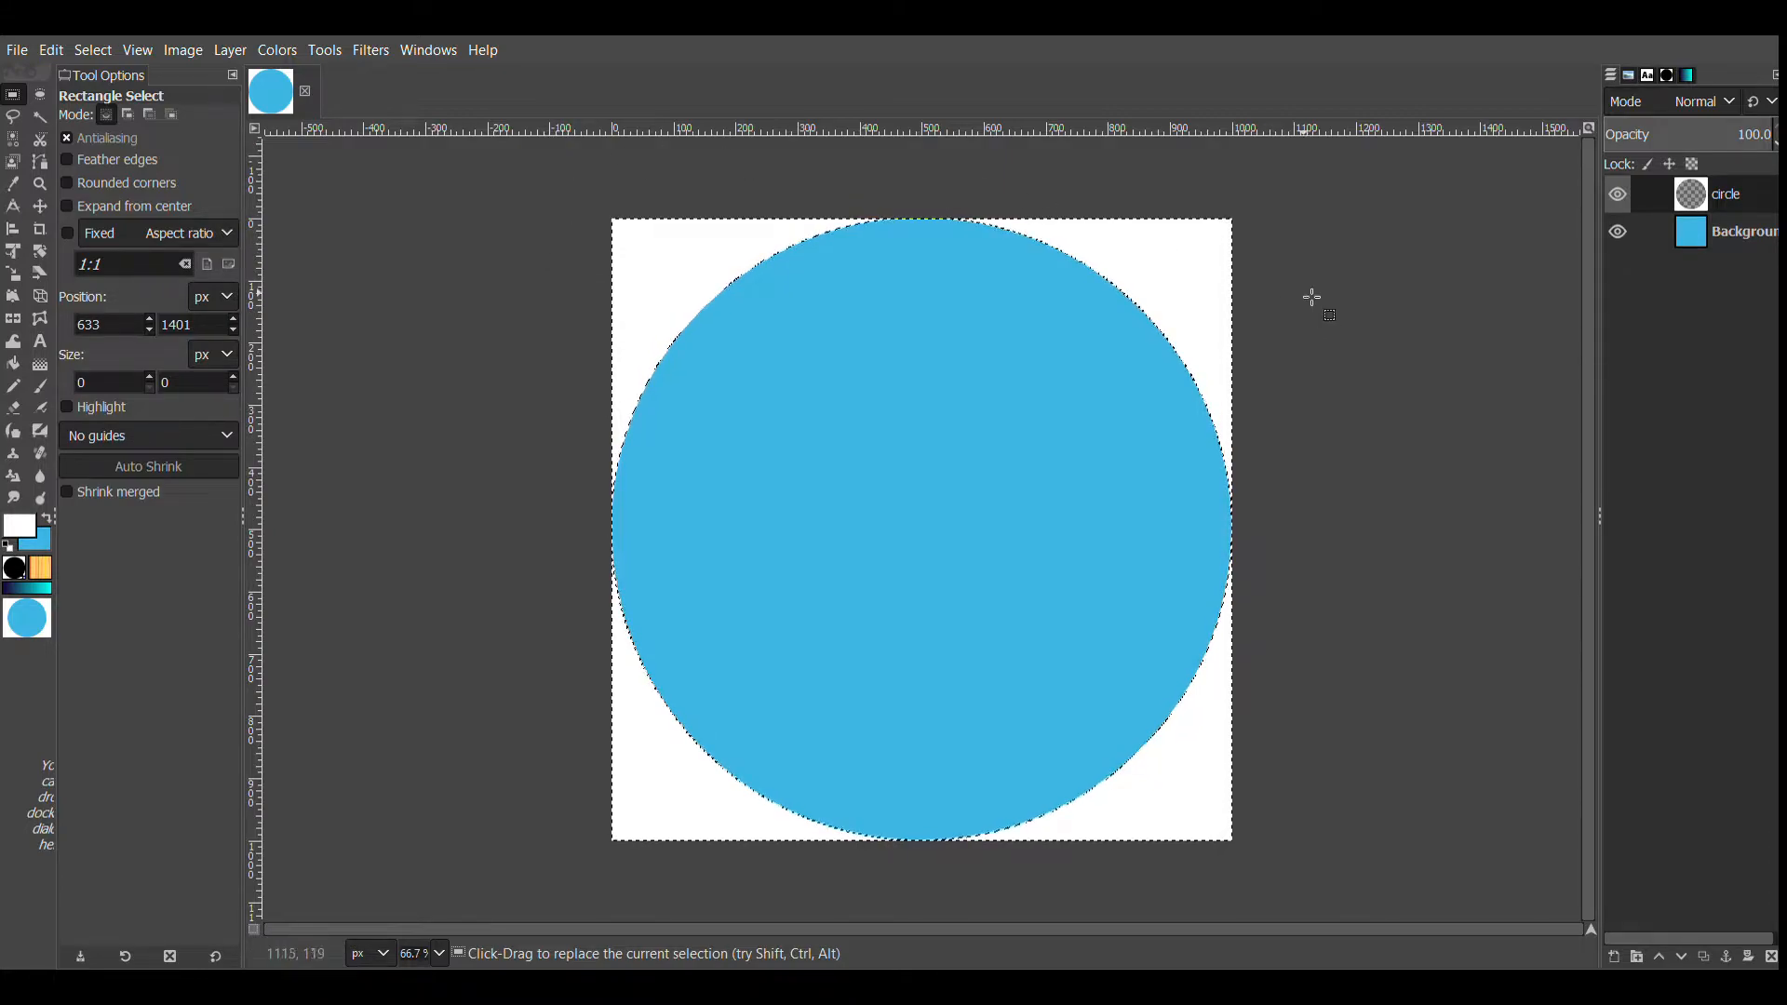
left_click(555, 319)
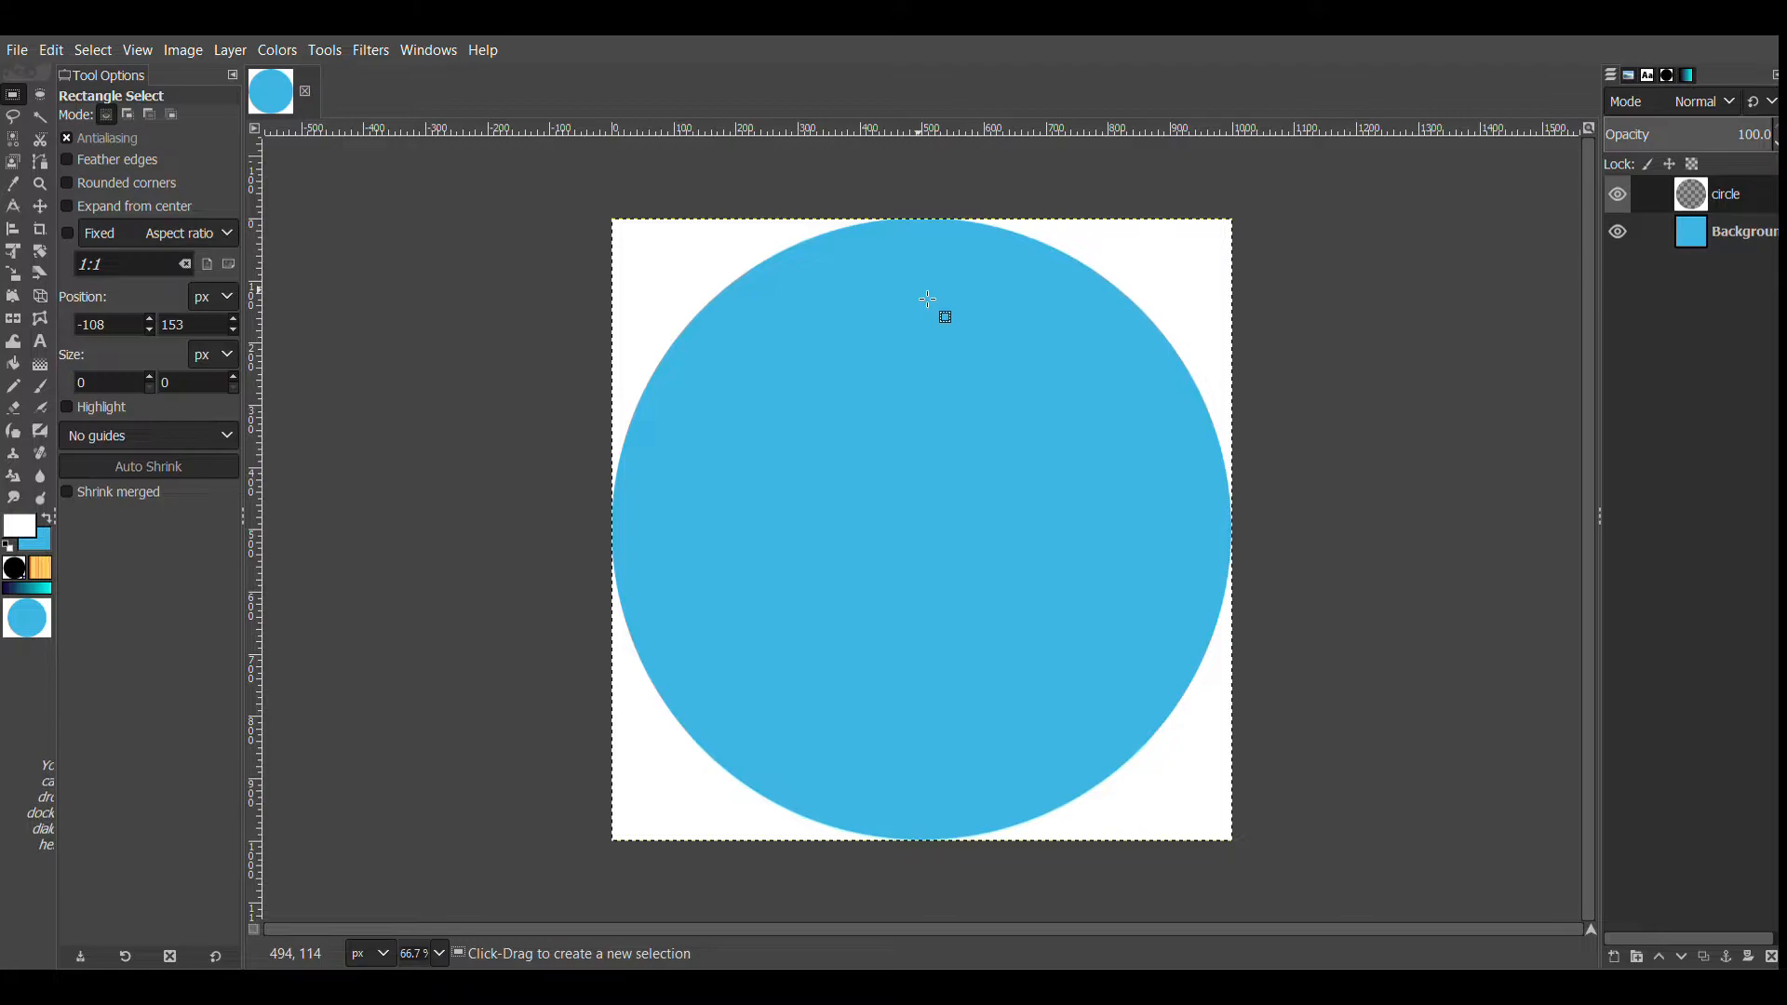
Draw a text box inside the circle and enter a purple letter A in Segoe UI Heavy
left_click(40, 207)
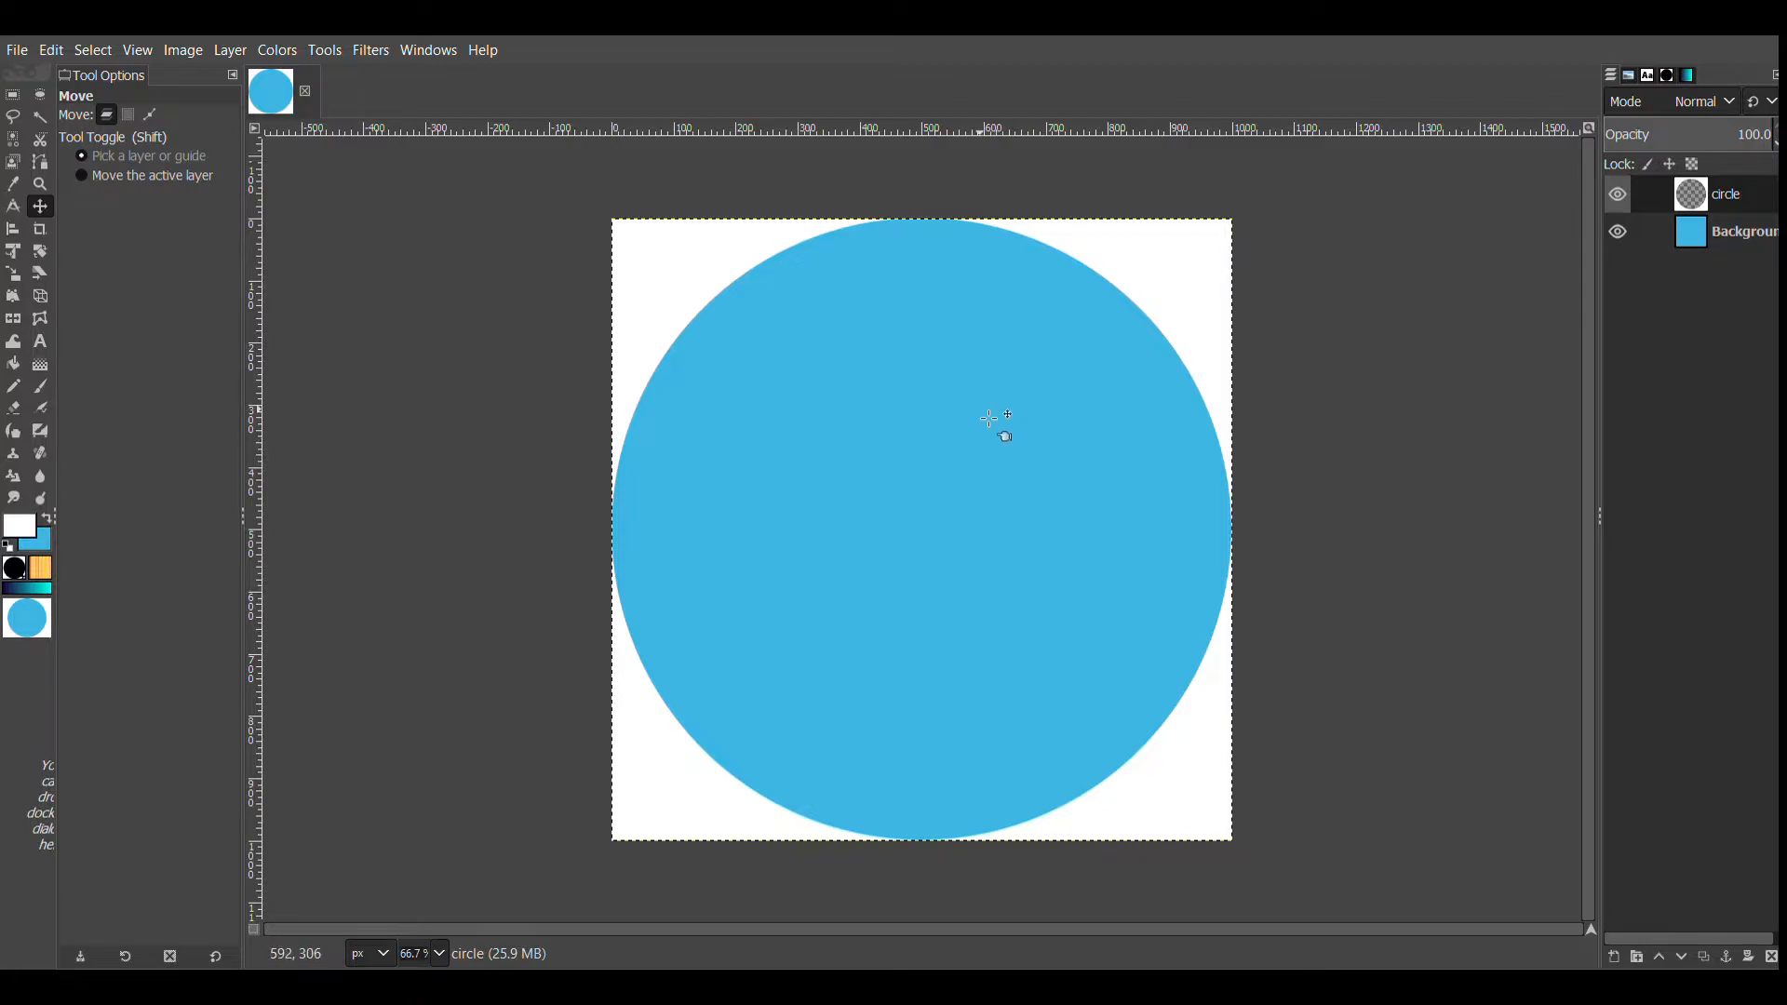
left_click(51, 343)
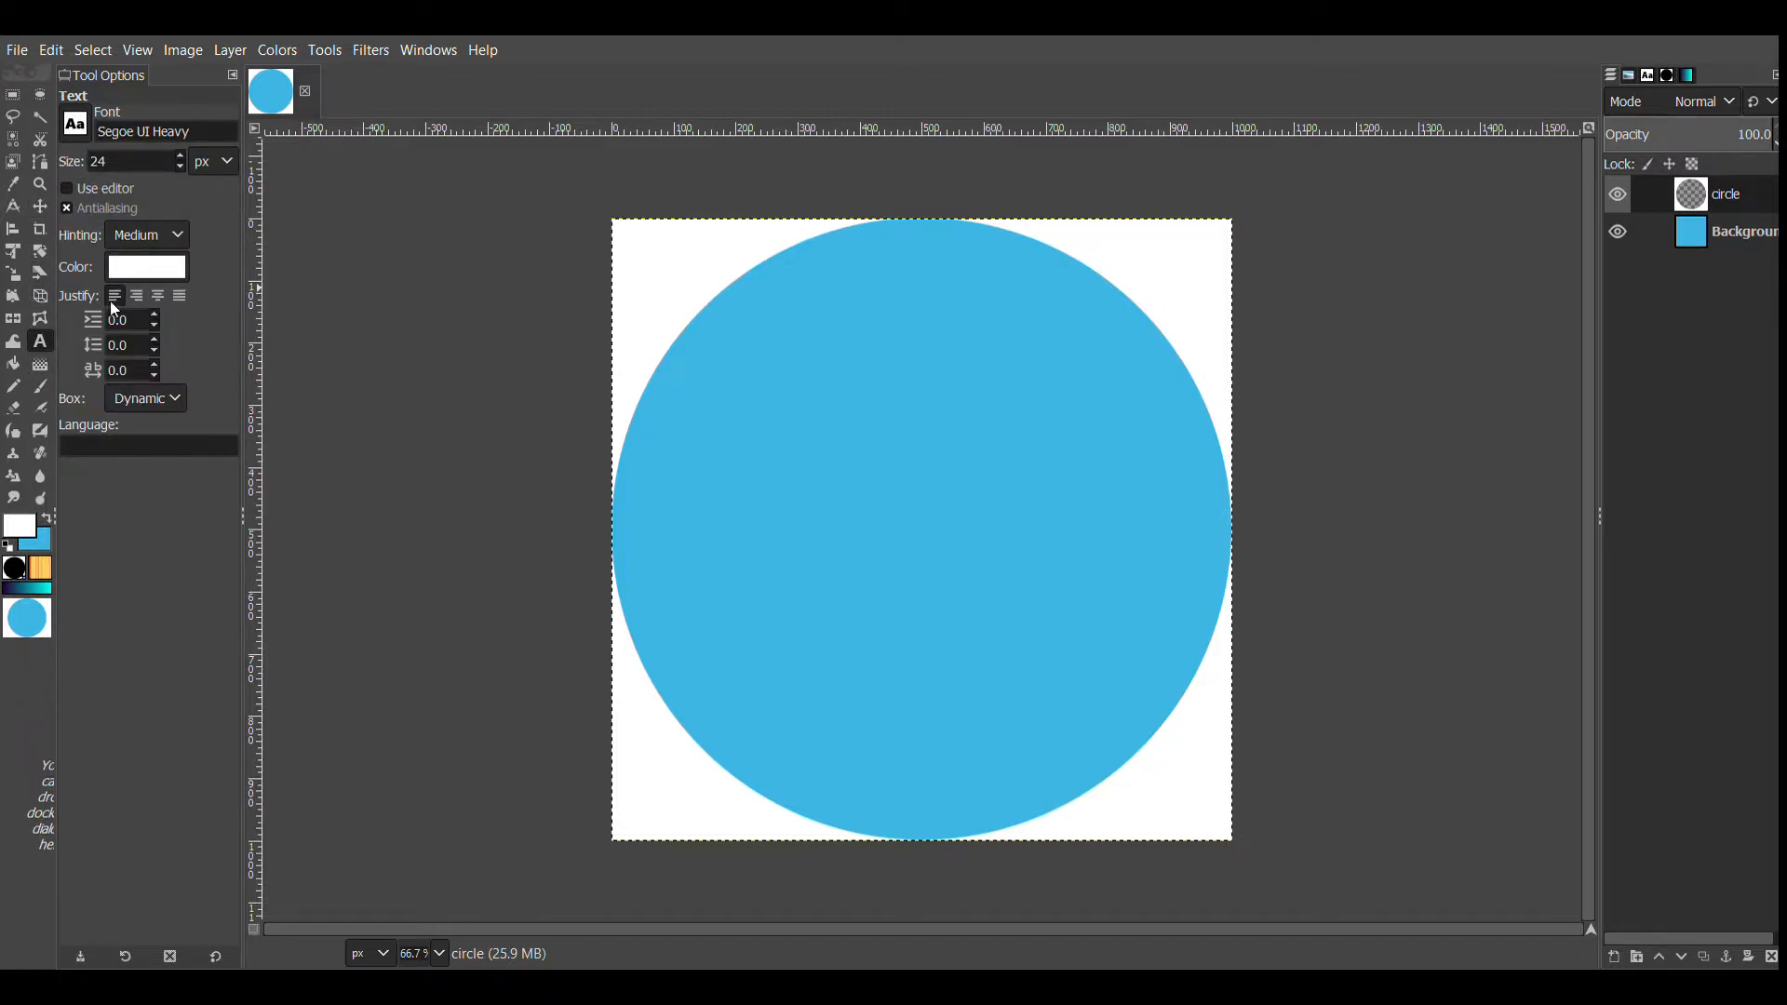
left_click_drag(1120, 348, 740, 657)
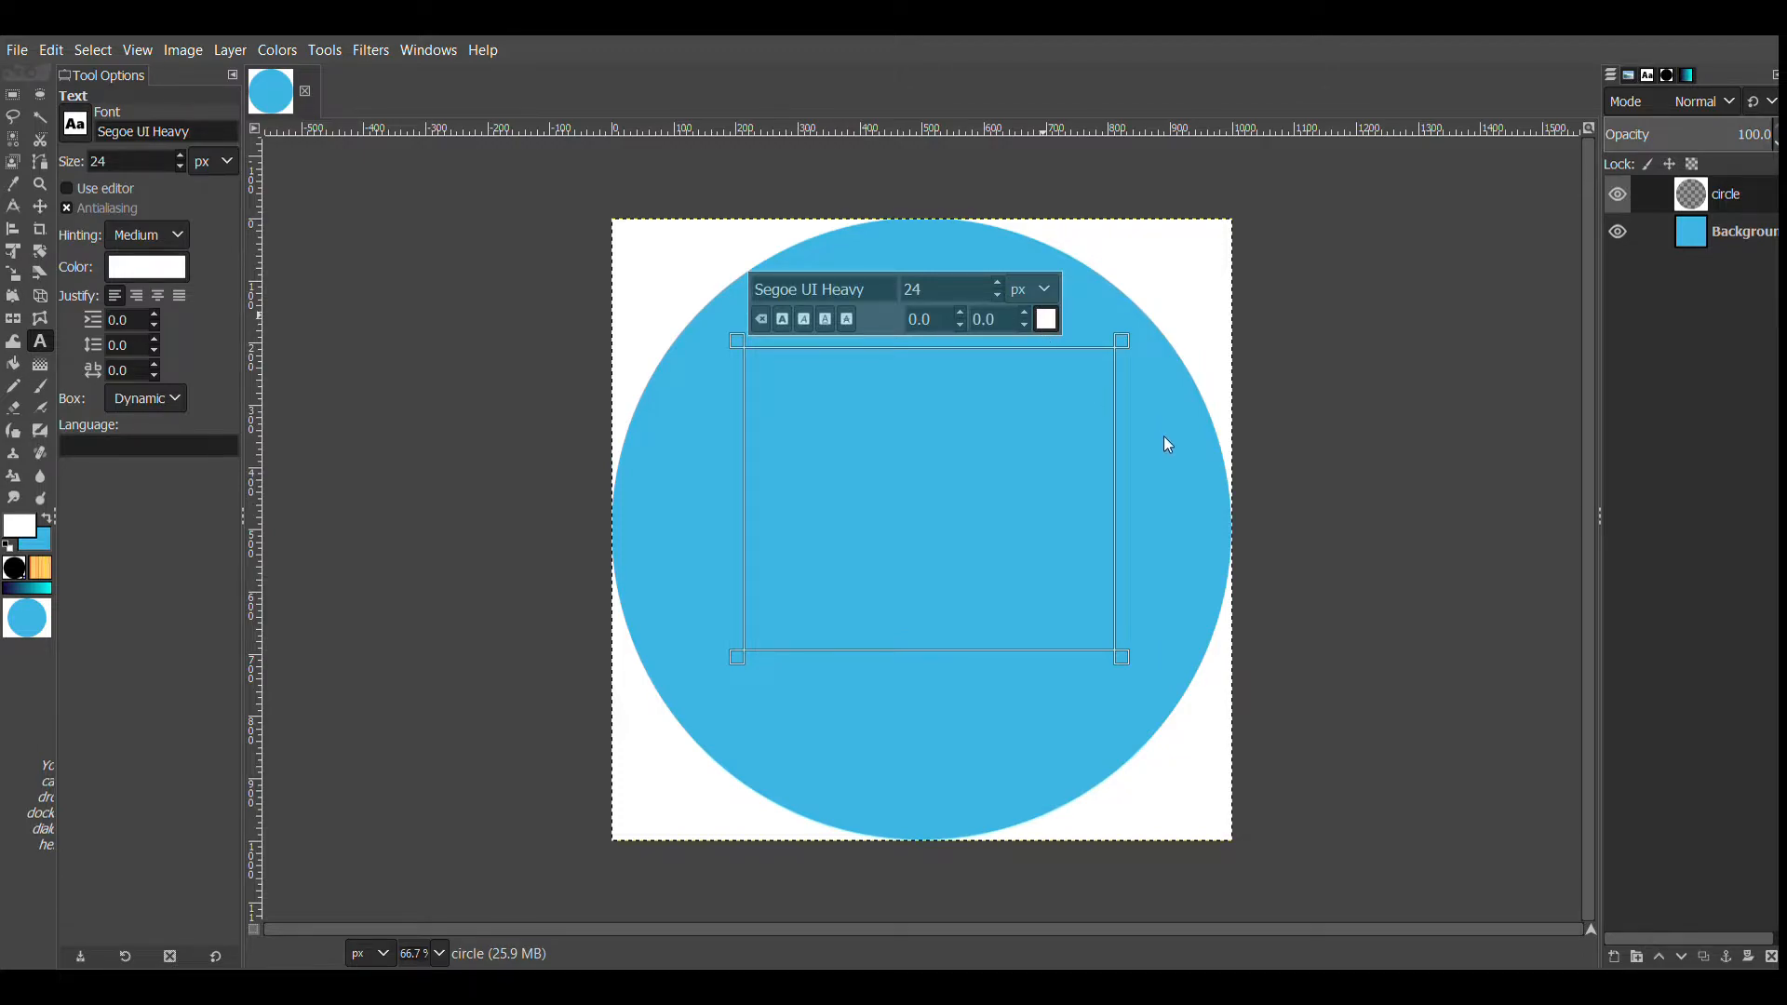
left_click(1125, 500)
type("A")
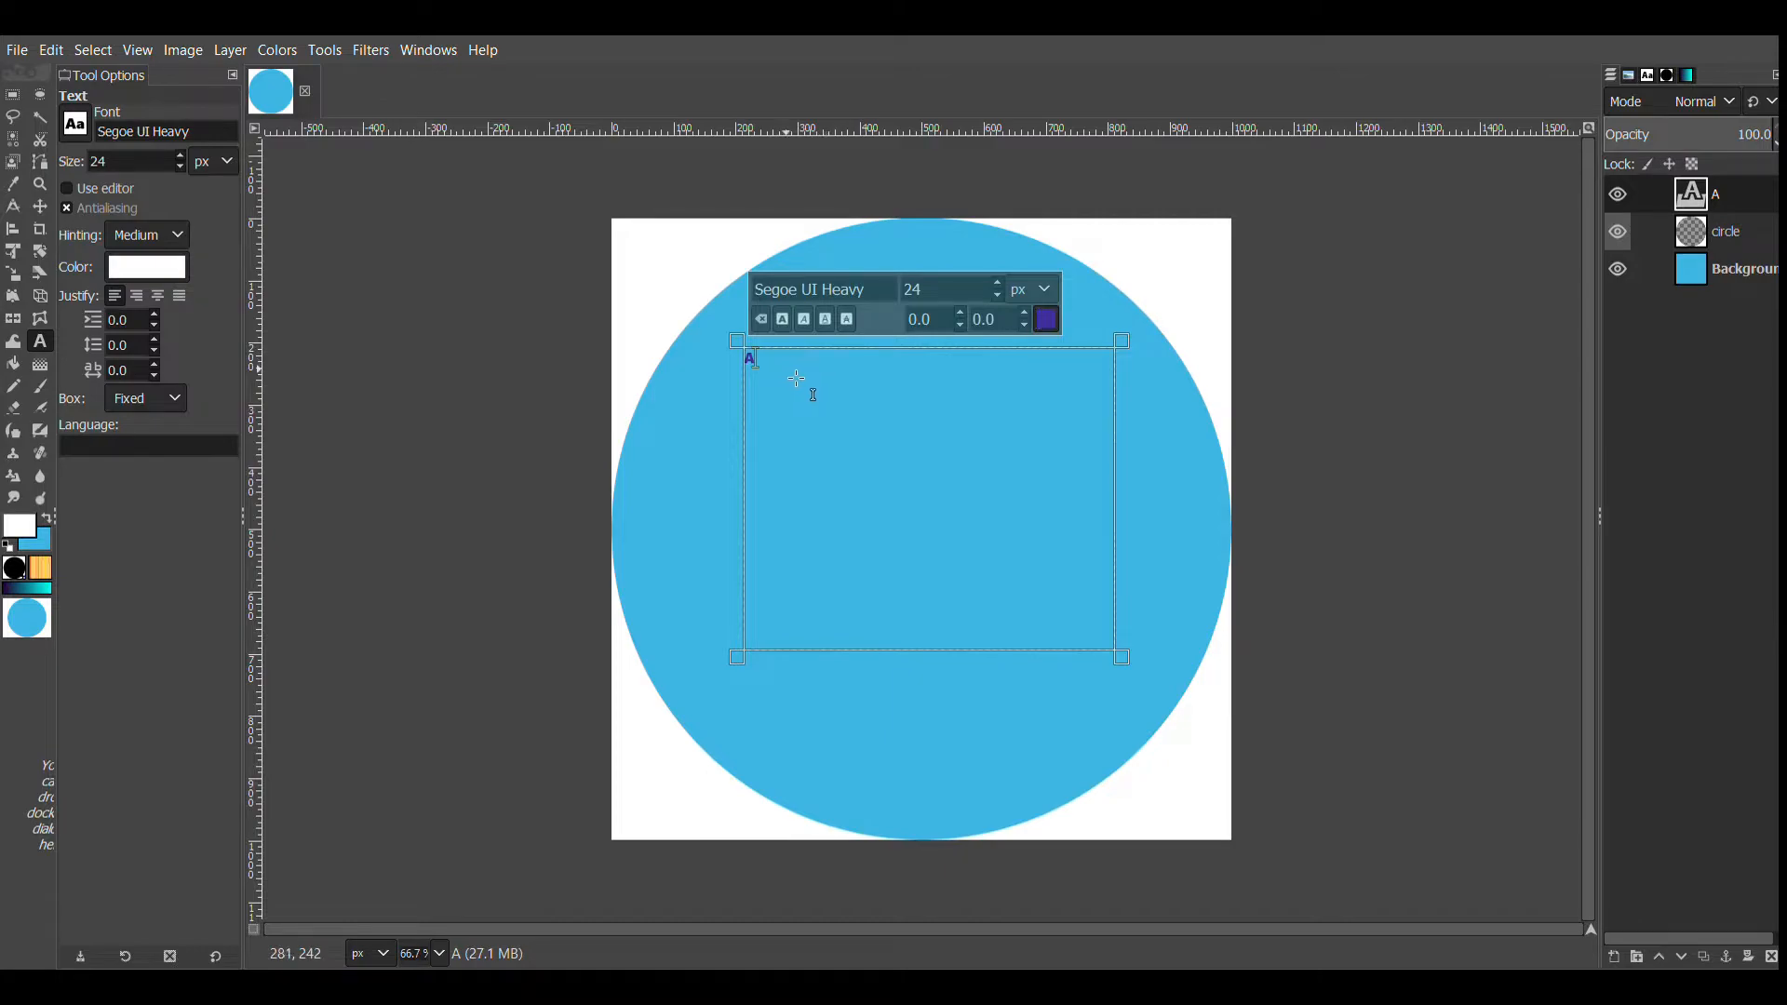
Set the letter A's size to 686 px with a dynamic text box and move it up into the circle's middle
left_click_drag(774, 373, 738, 372)
left_click(782, 366)
left_click_drag(1001, 292, 1000, 292)
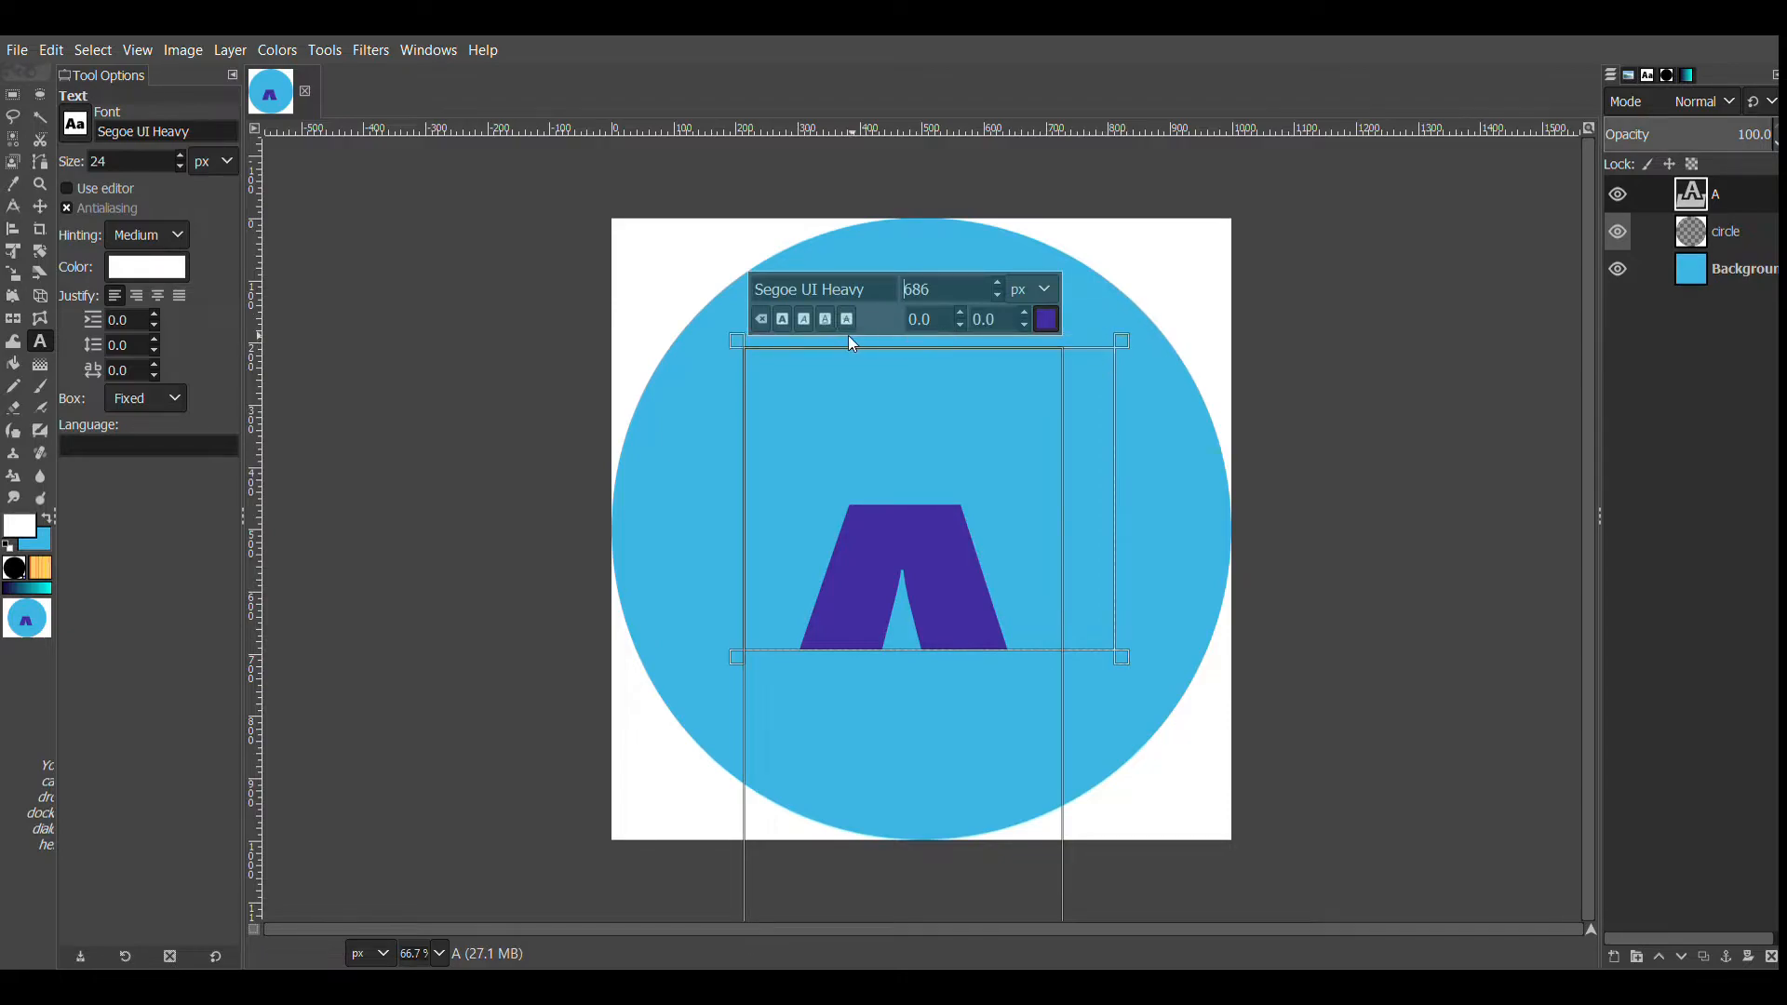
left_click(741, 418)
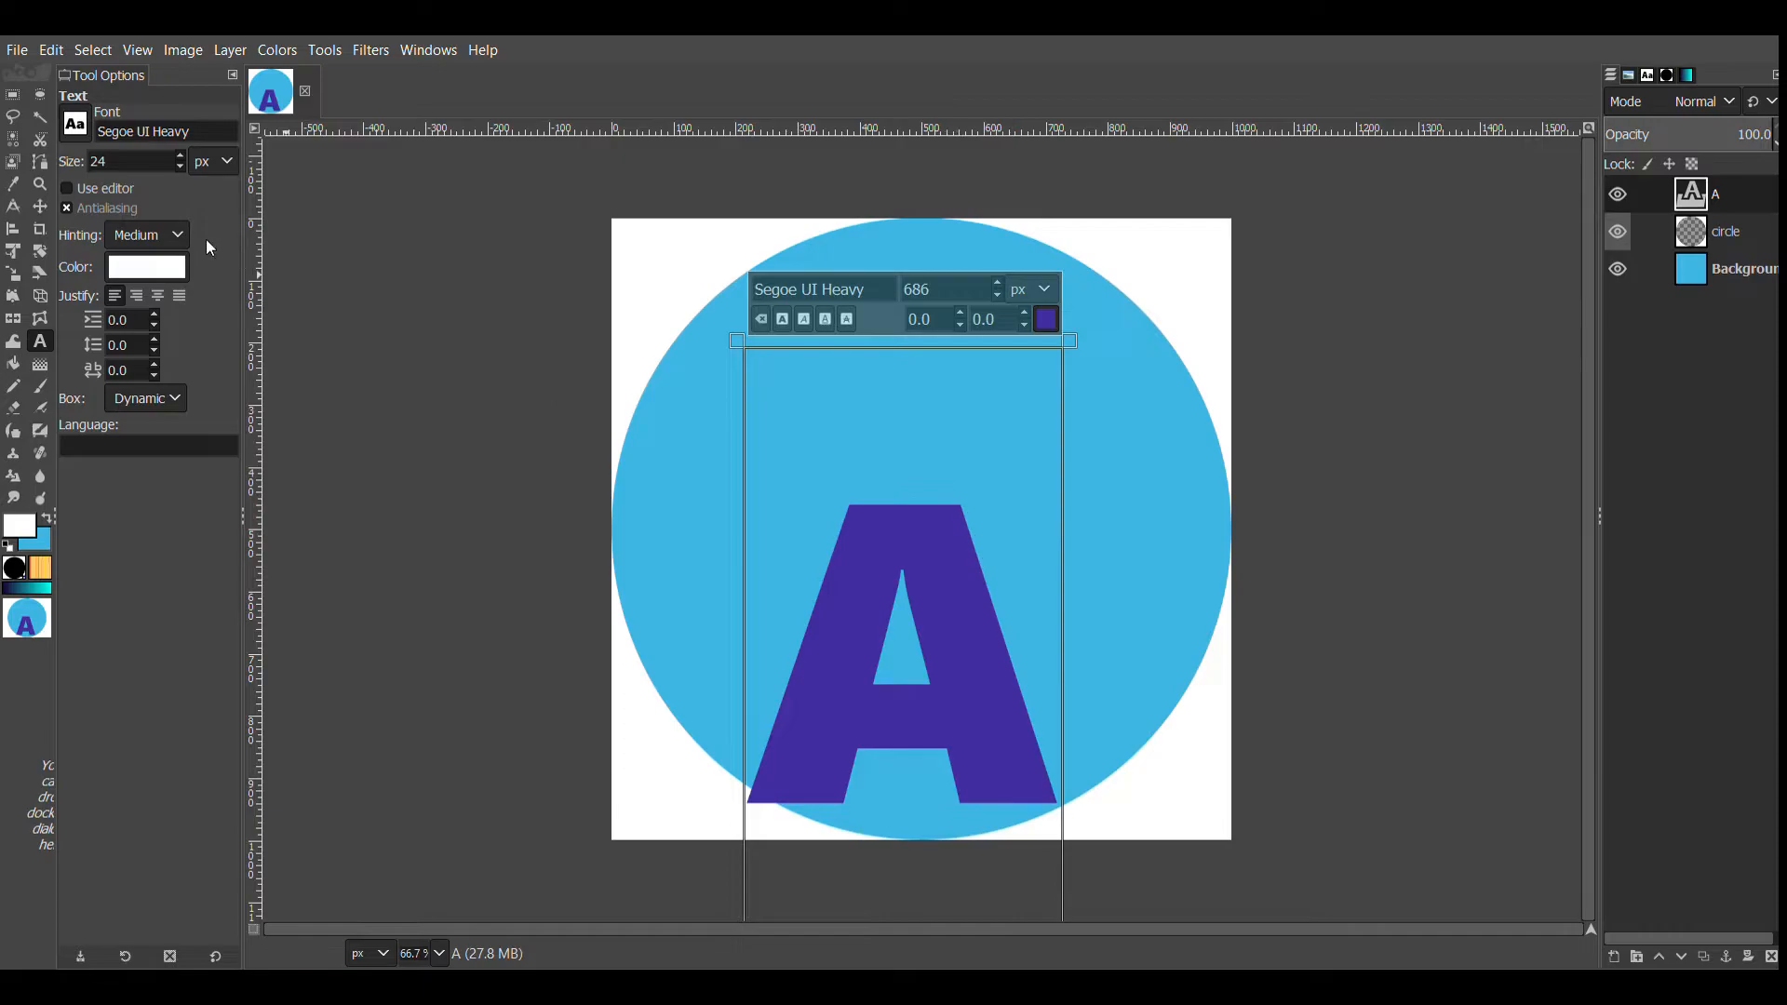
left_click(40, 206)
left_click_drag(990, 639, 999, 528)
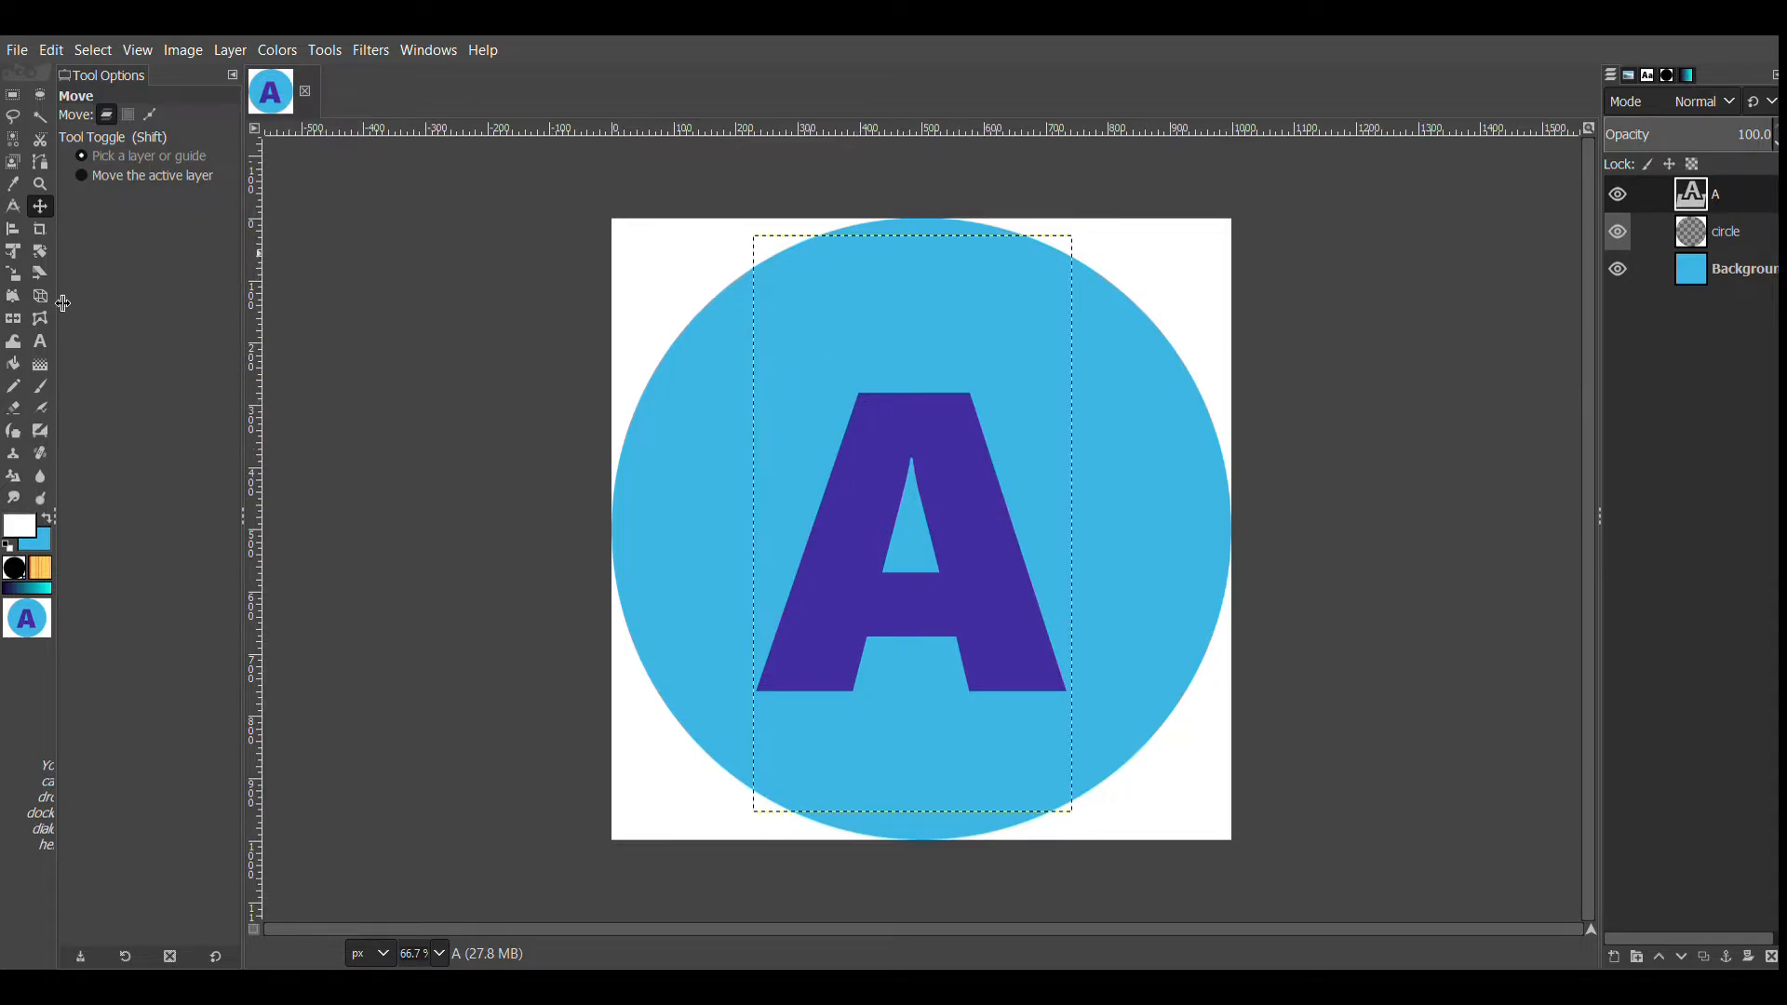
Set the letter A's size to 888 px and reposition it in the middle of the circle
left_click(40, 342)
left_click(715, 480)
left_click(864, 507)
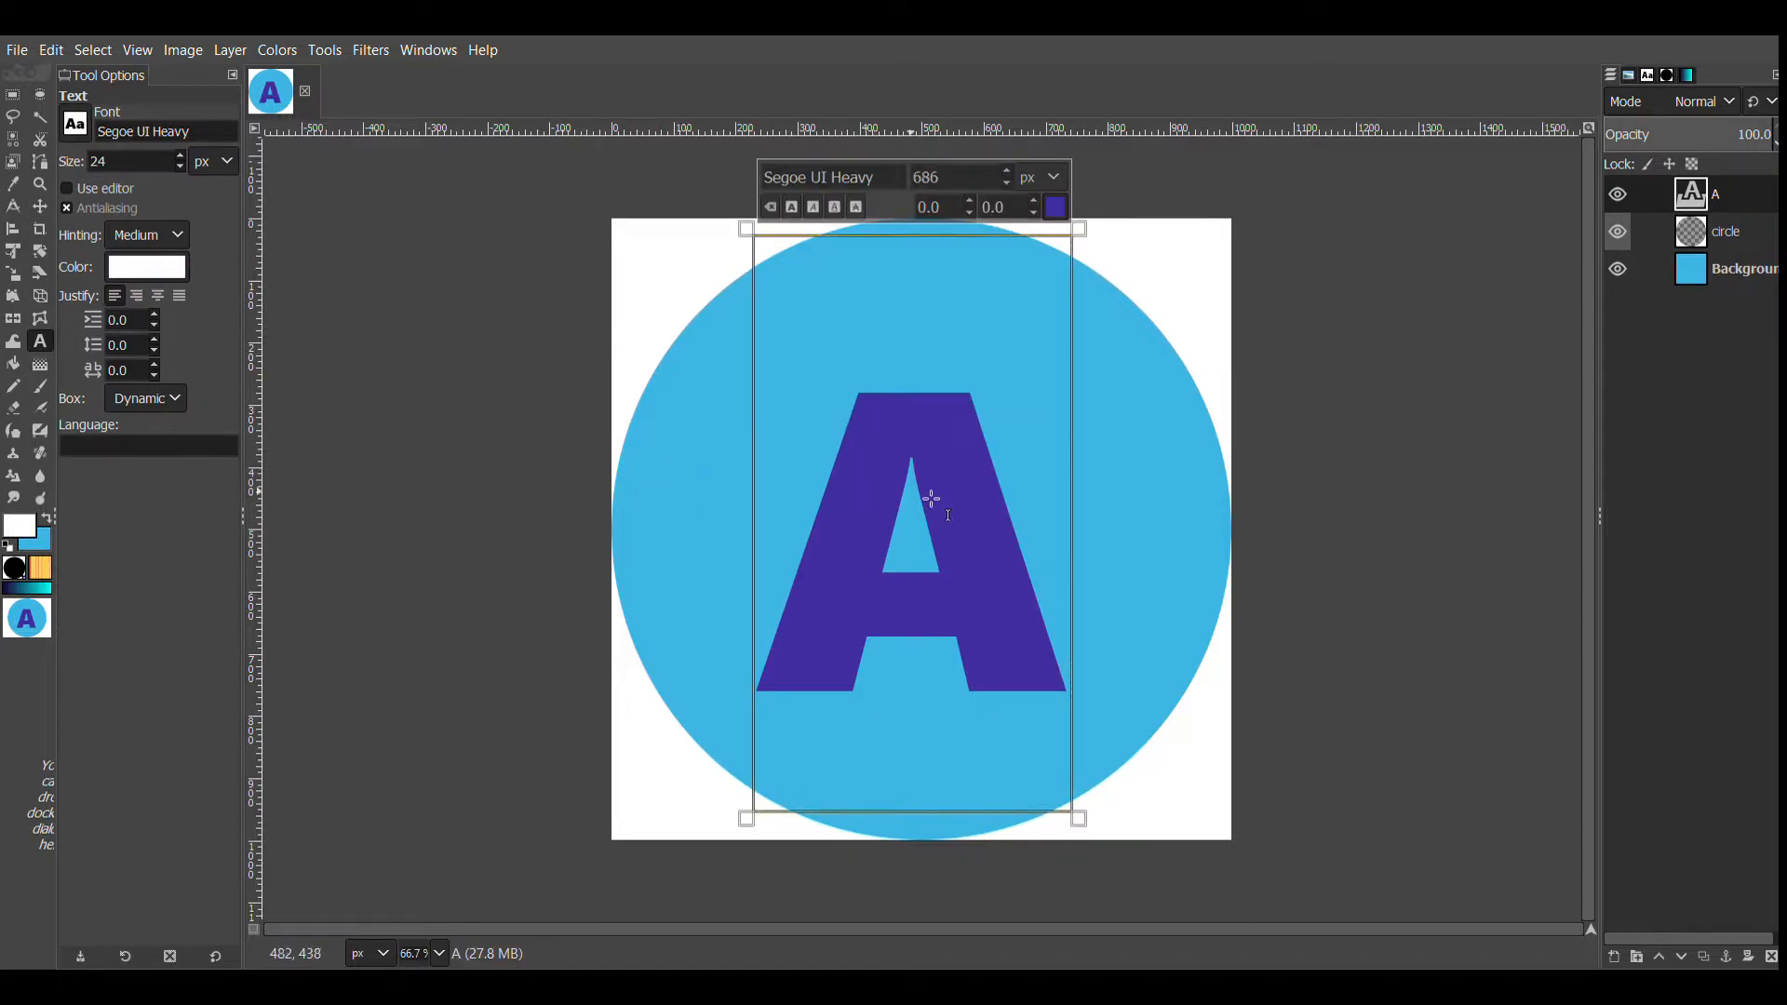
left_click(1011, 171)
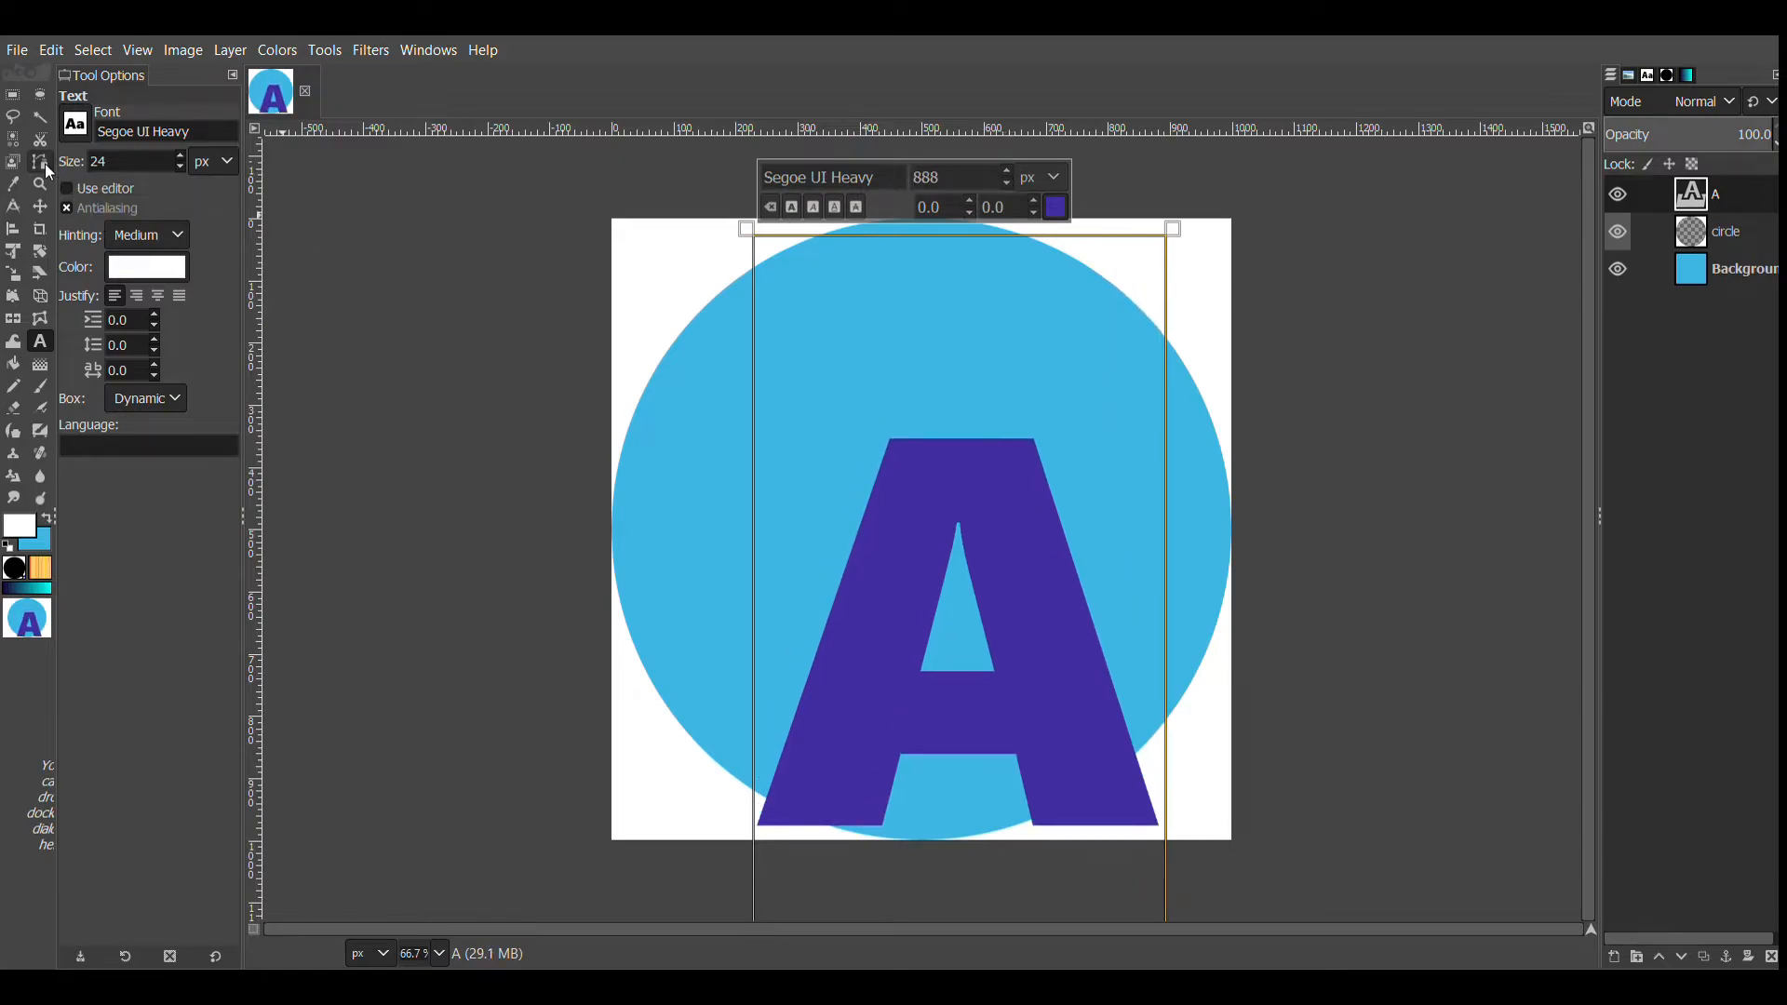
left_click(40, 206)
left_click_drag(883, 567, 853, 457)
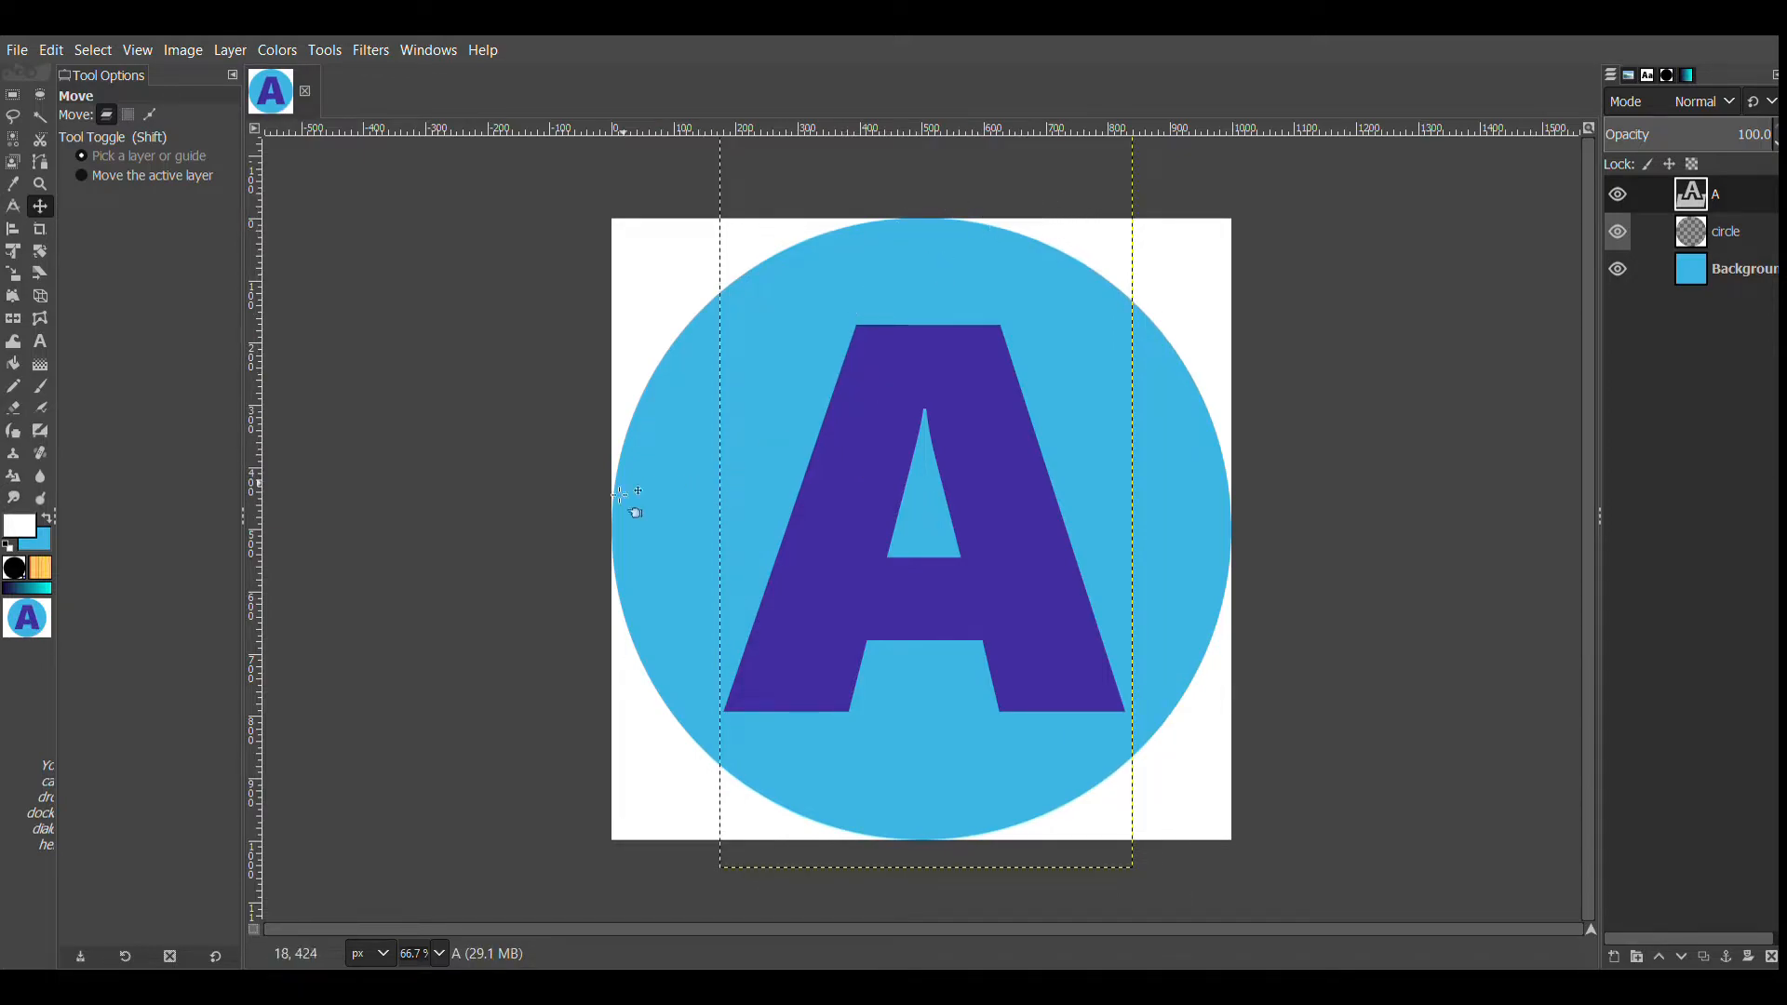
Place a vertical and a horizontal guide through the canvas centre and align the letter A to them
left_click_drag(262, 543, 354, 580)
left_click_drag(257, 519, 921, 575)
left_click_drag(1043, 132, 1009, 482)
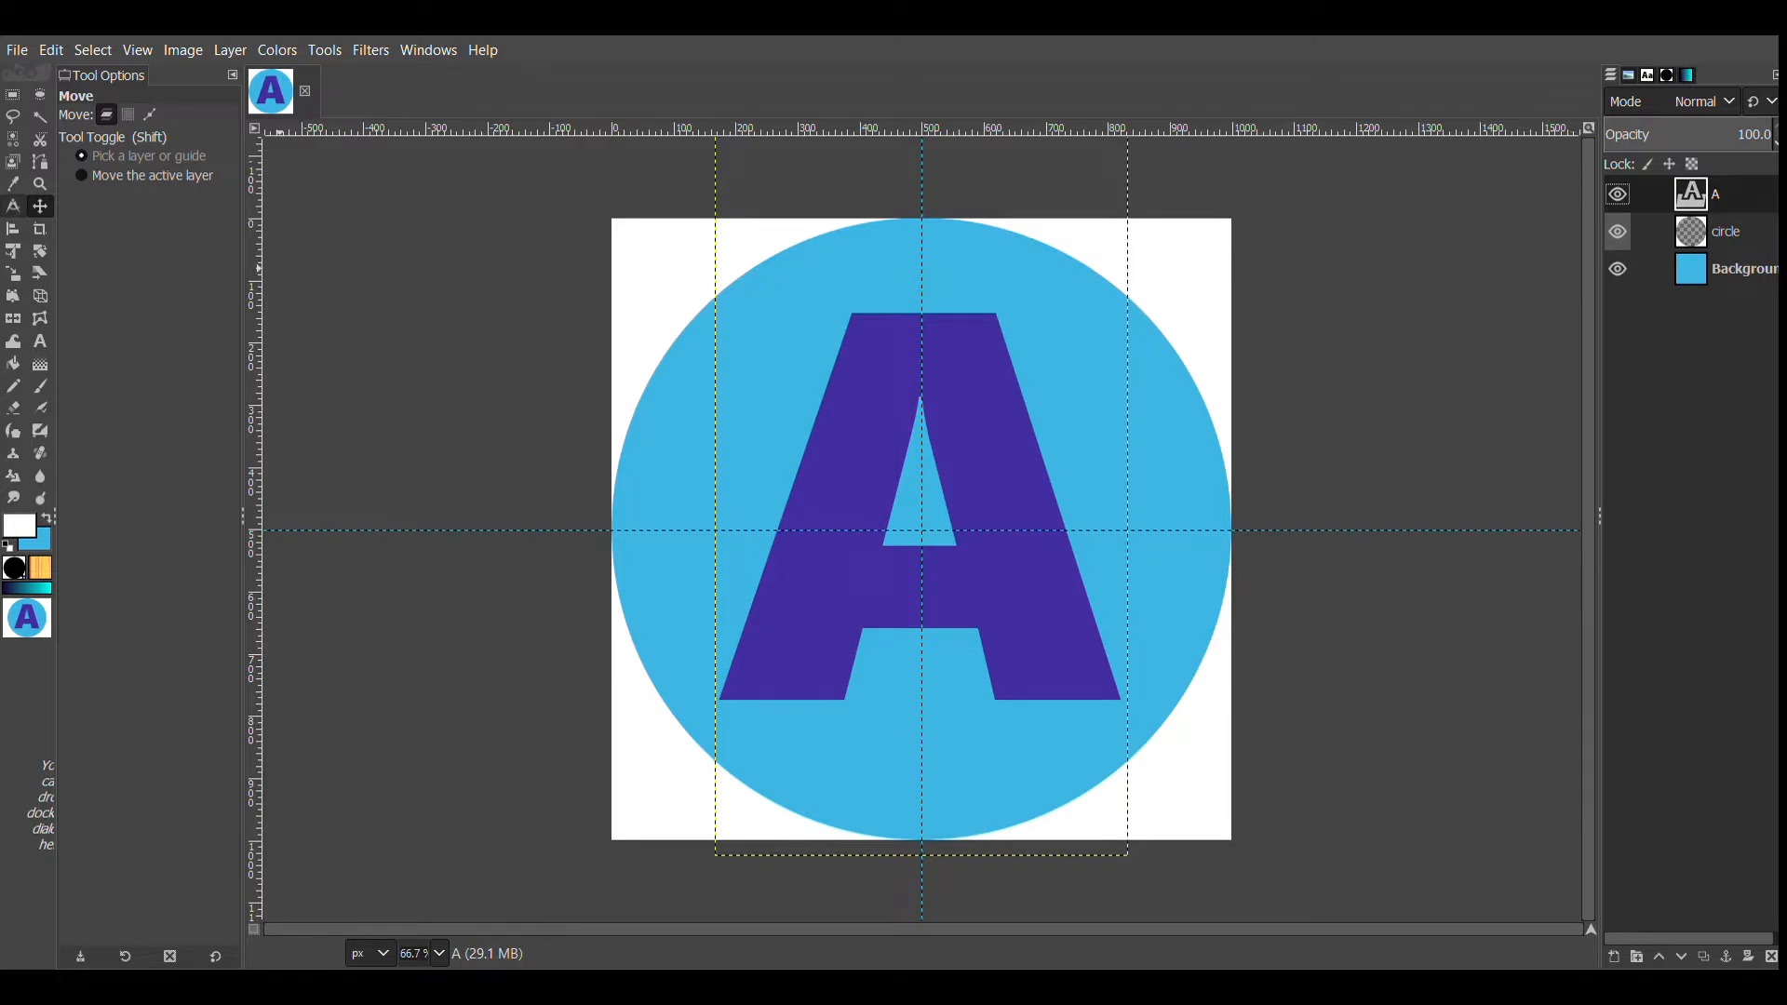
Draw a thin rectangular selection about 394 × 7 px across the A's left leg, aligned with the crossbar's lower edge
left_click(13, 97)
left_click_drag(948, 630, 713, 639)
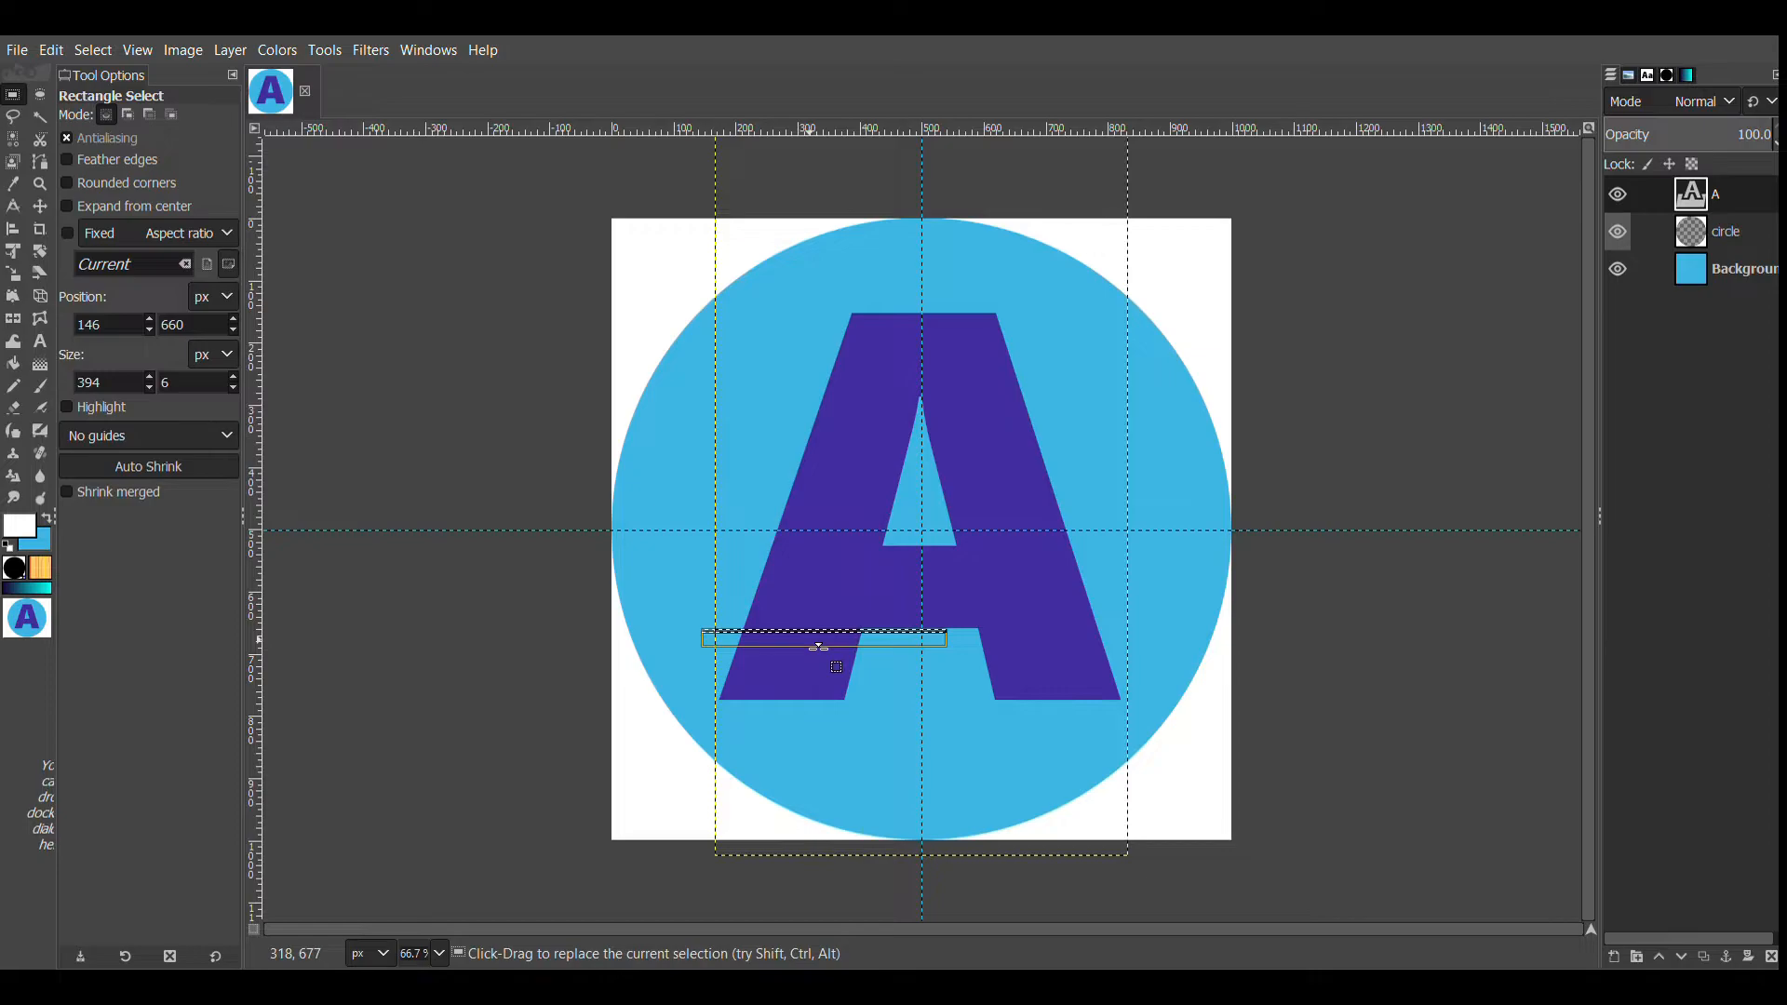
key("ctrl")
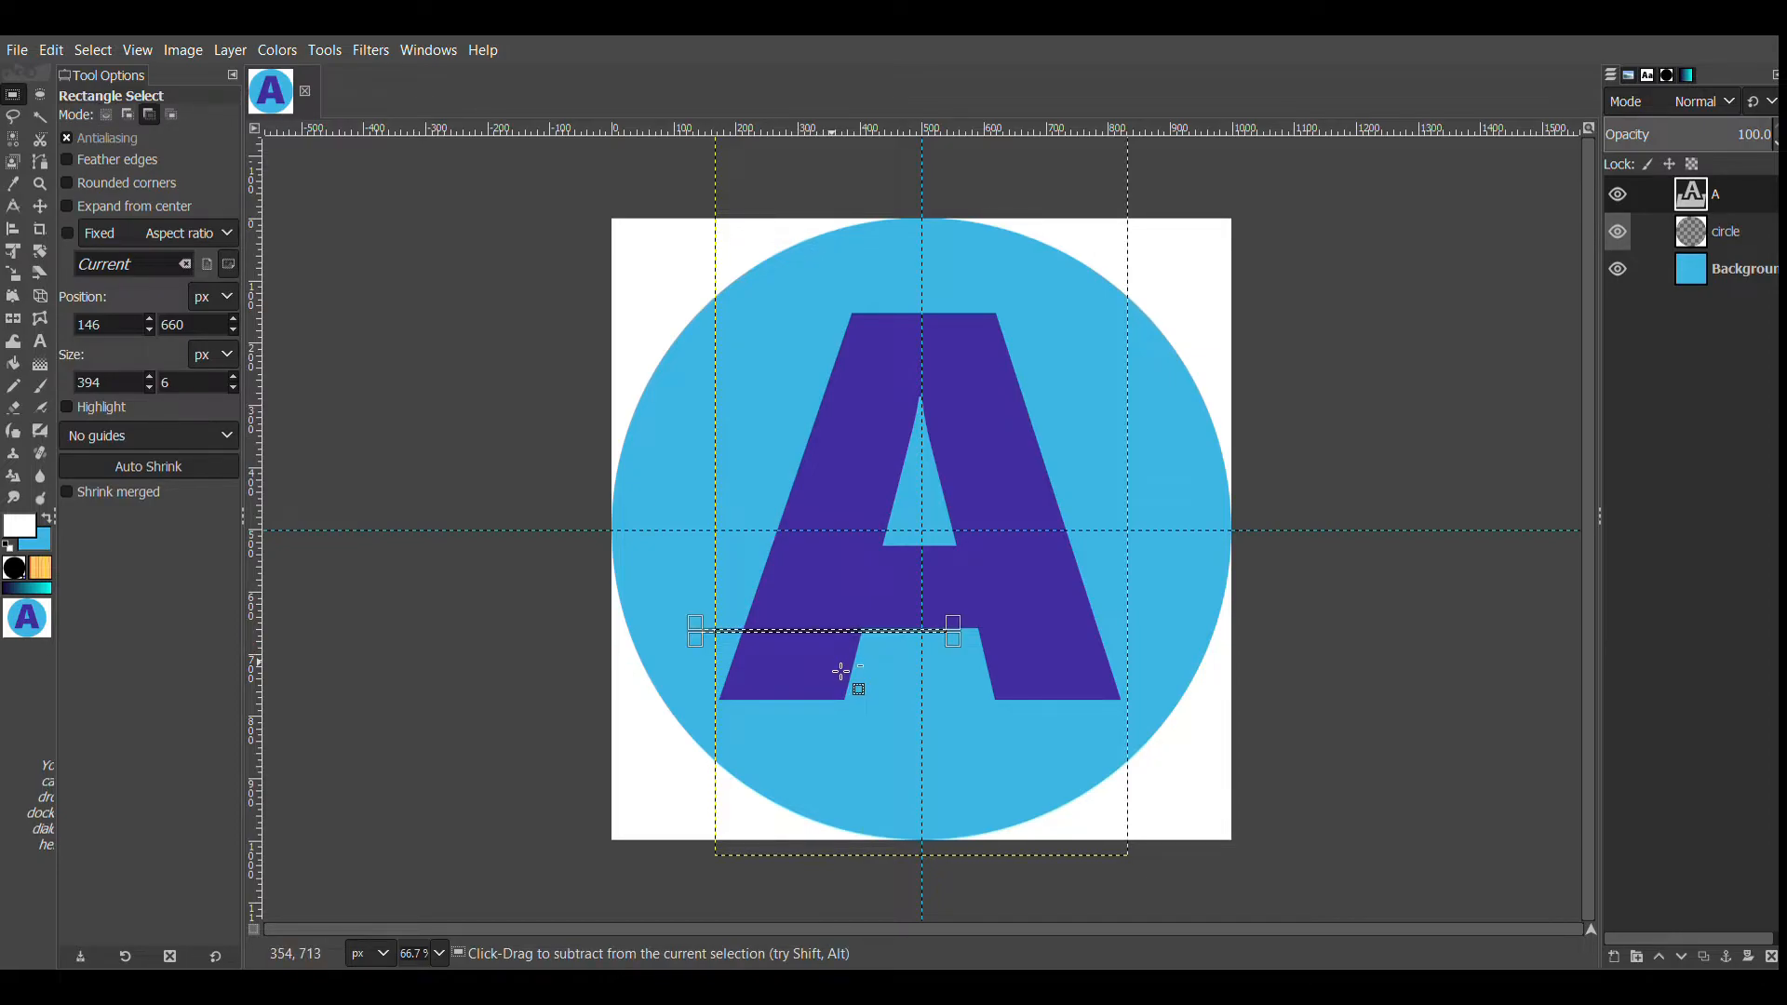
scroll(841, 671, "up", 5)
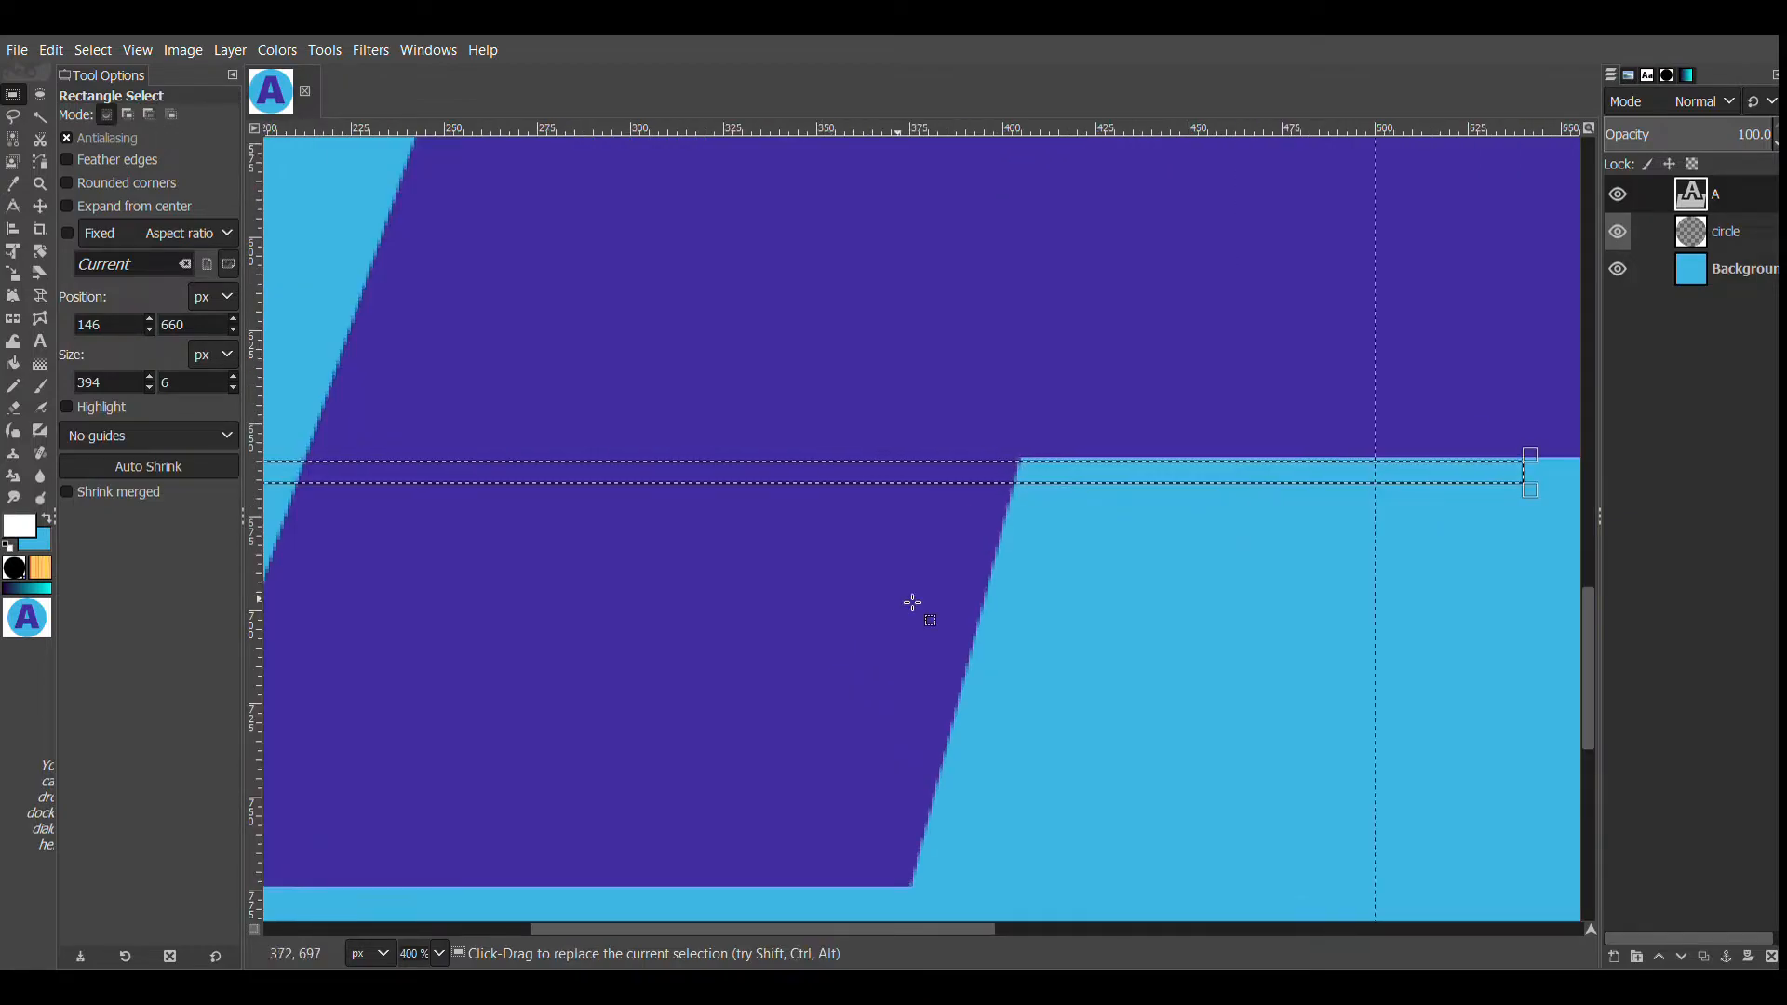
left_click_drag(981, 461, 983, 456)
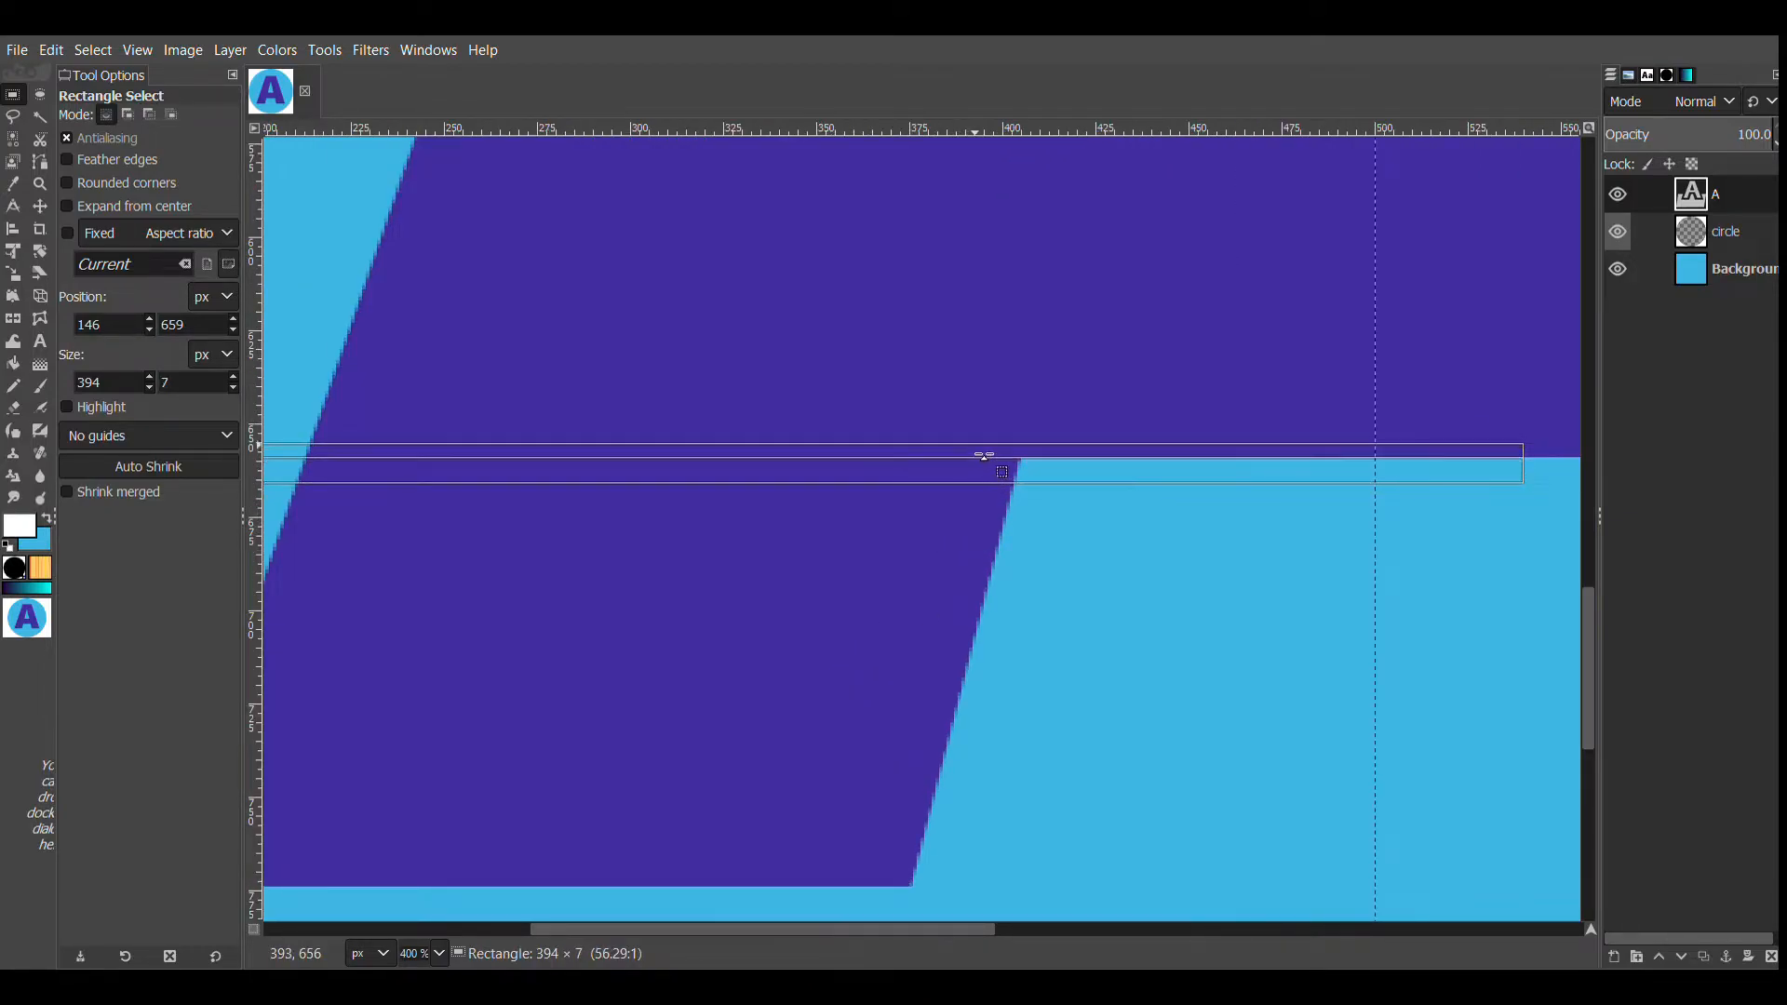
scroll(984, 456, "down", 5)
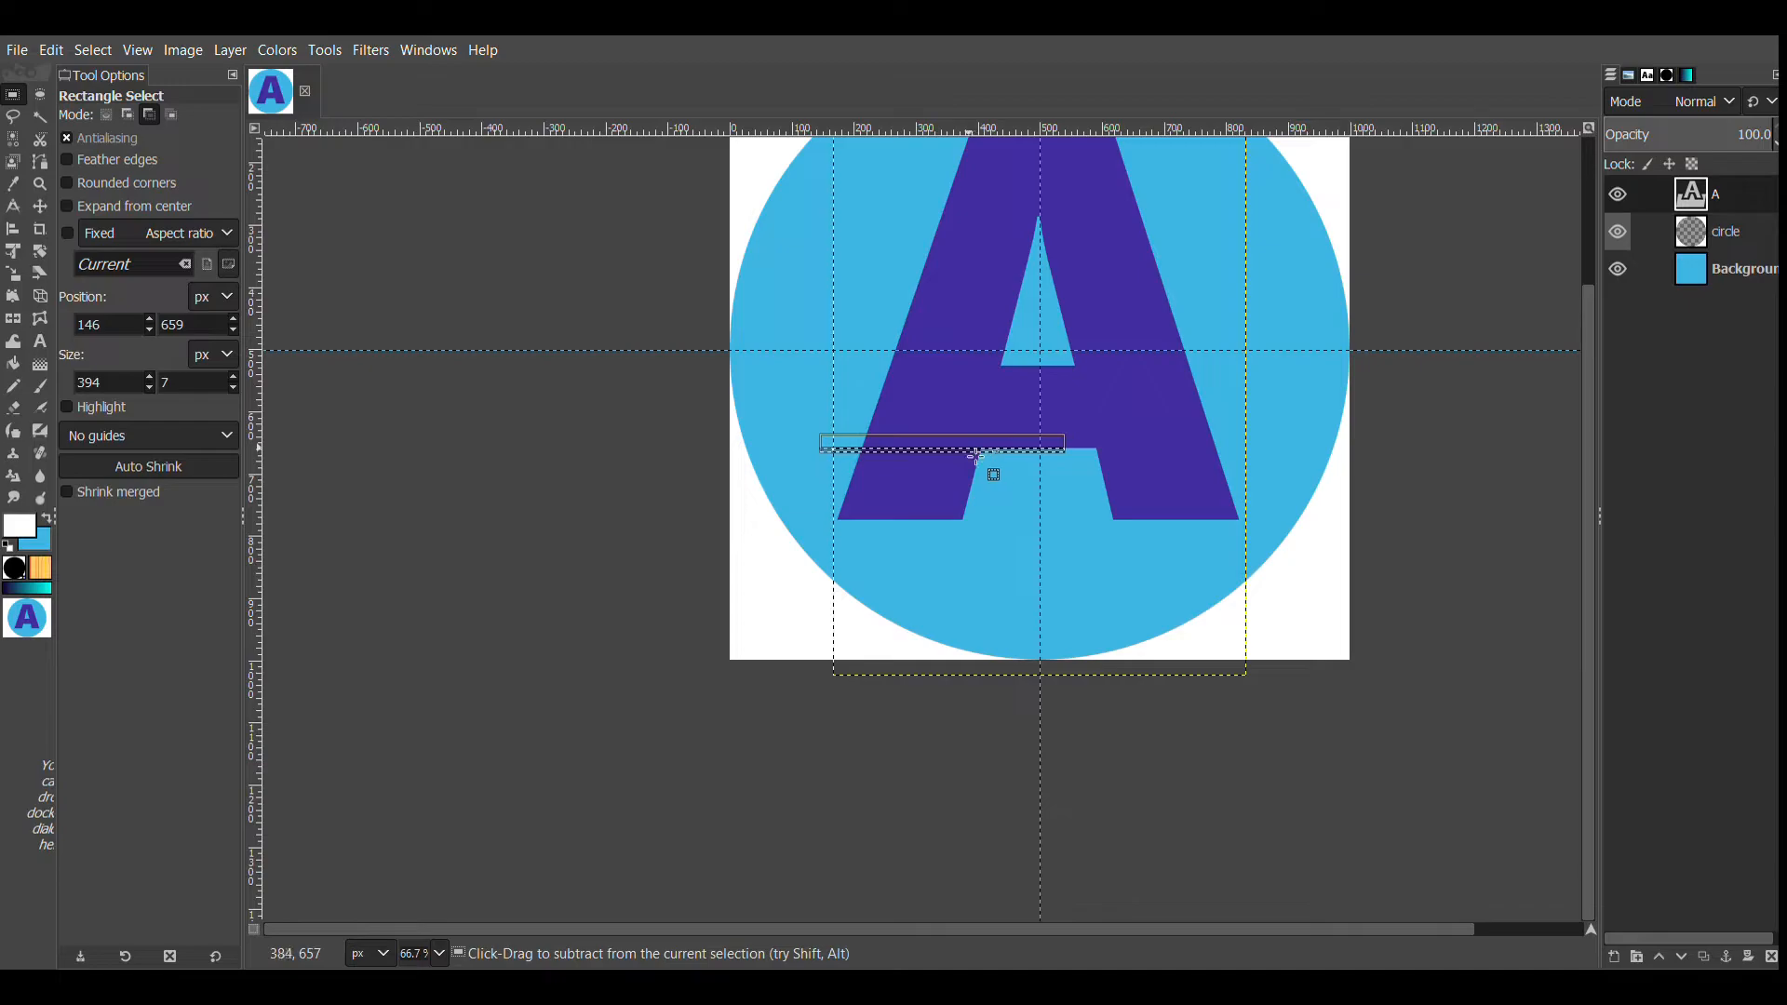
Extend the rectangular selection downward to a height of about 21 px
scroll(869, 479, "up", 4)
left_click_drag(860, 391, 867, 430)
scroll(867, 449, "down", 5)
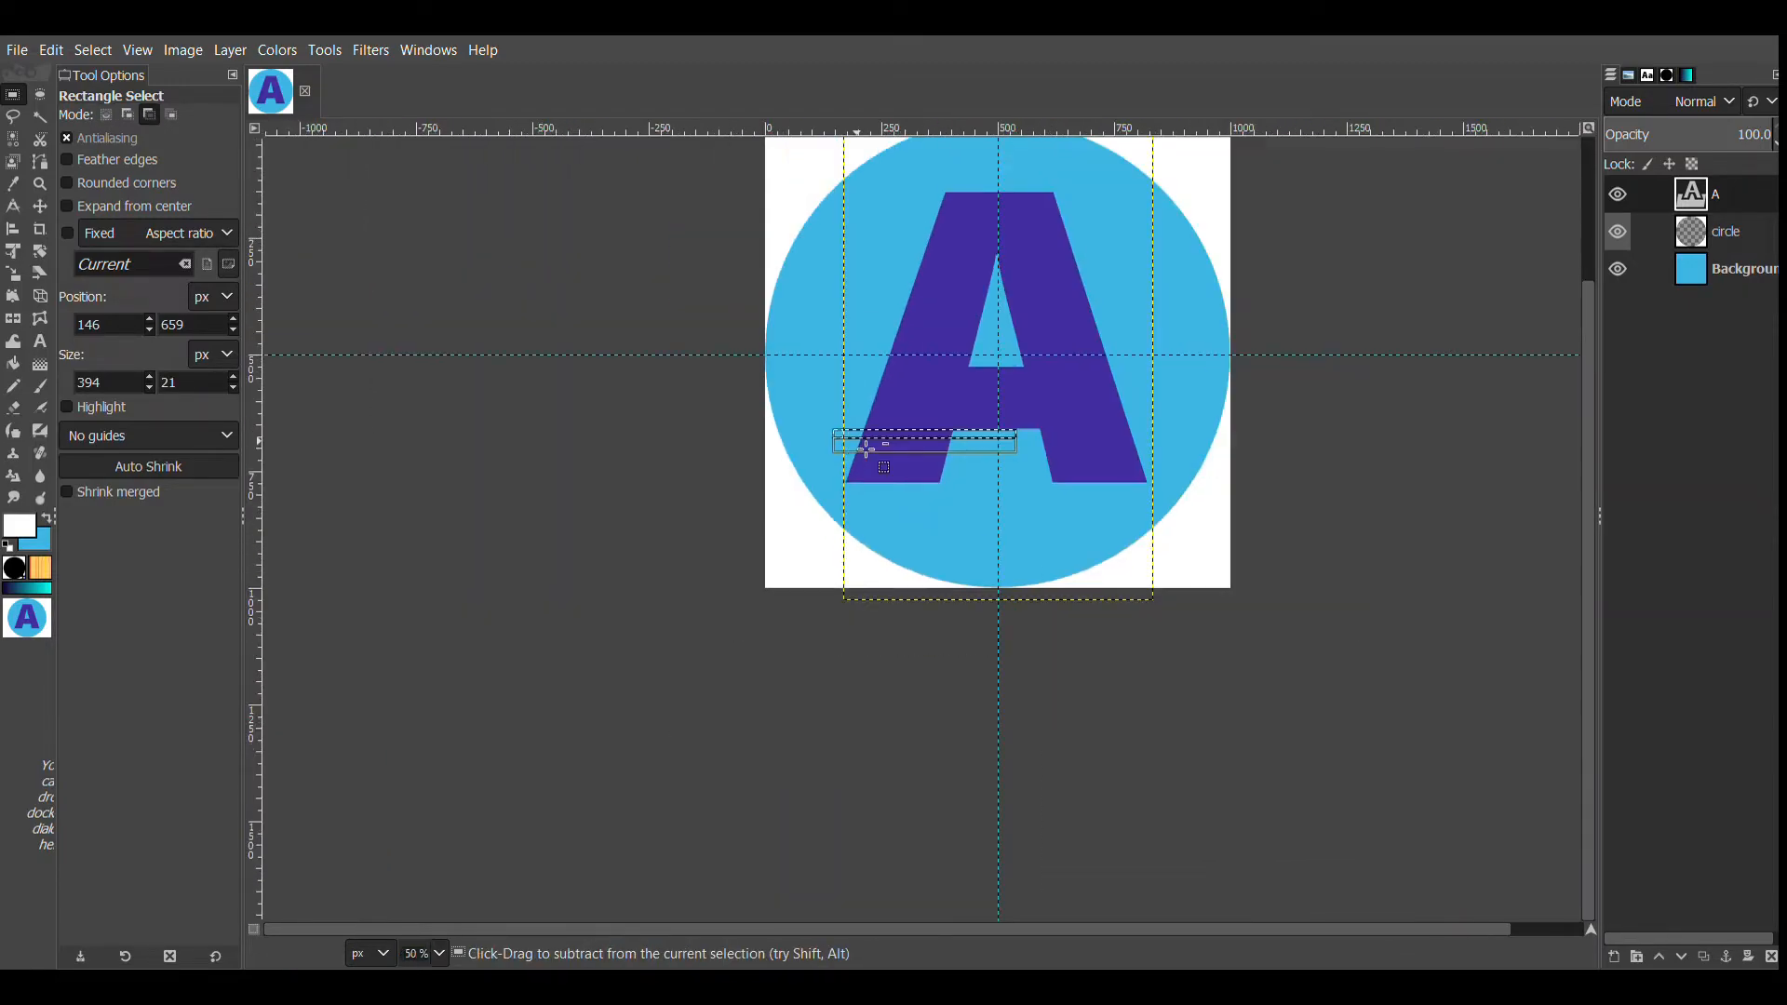
scroll(871, 445, "up", 1)
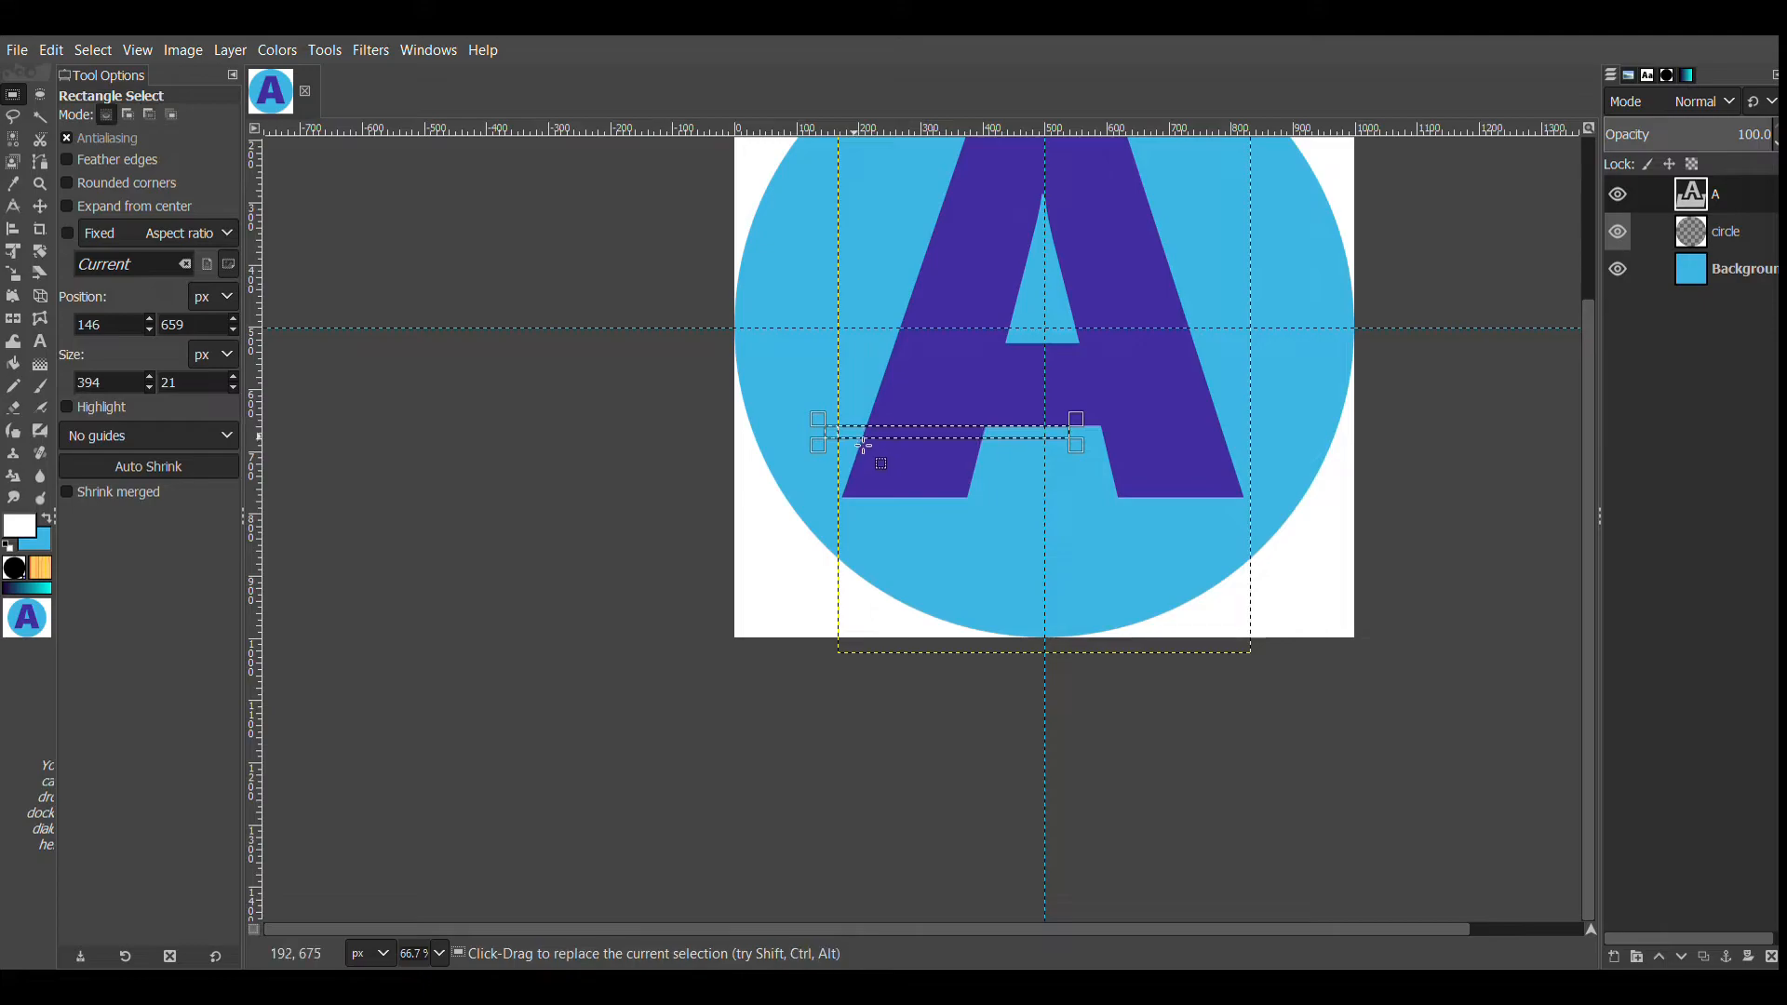
Erase the selected strip from the A's left leg and clear the selection
left_click(19, 421)
left_click_drag(708, 437, 1039, 434)
scroll(1037, 456, "up", 3)
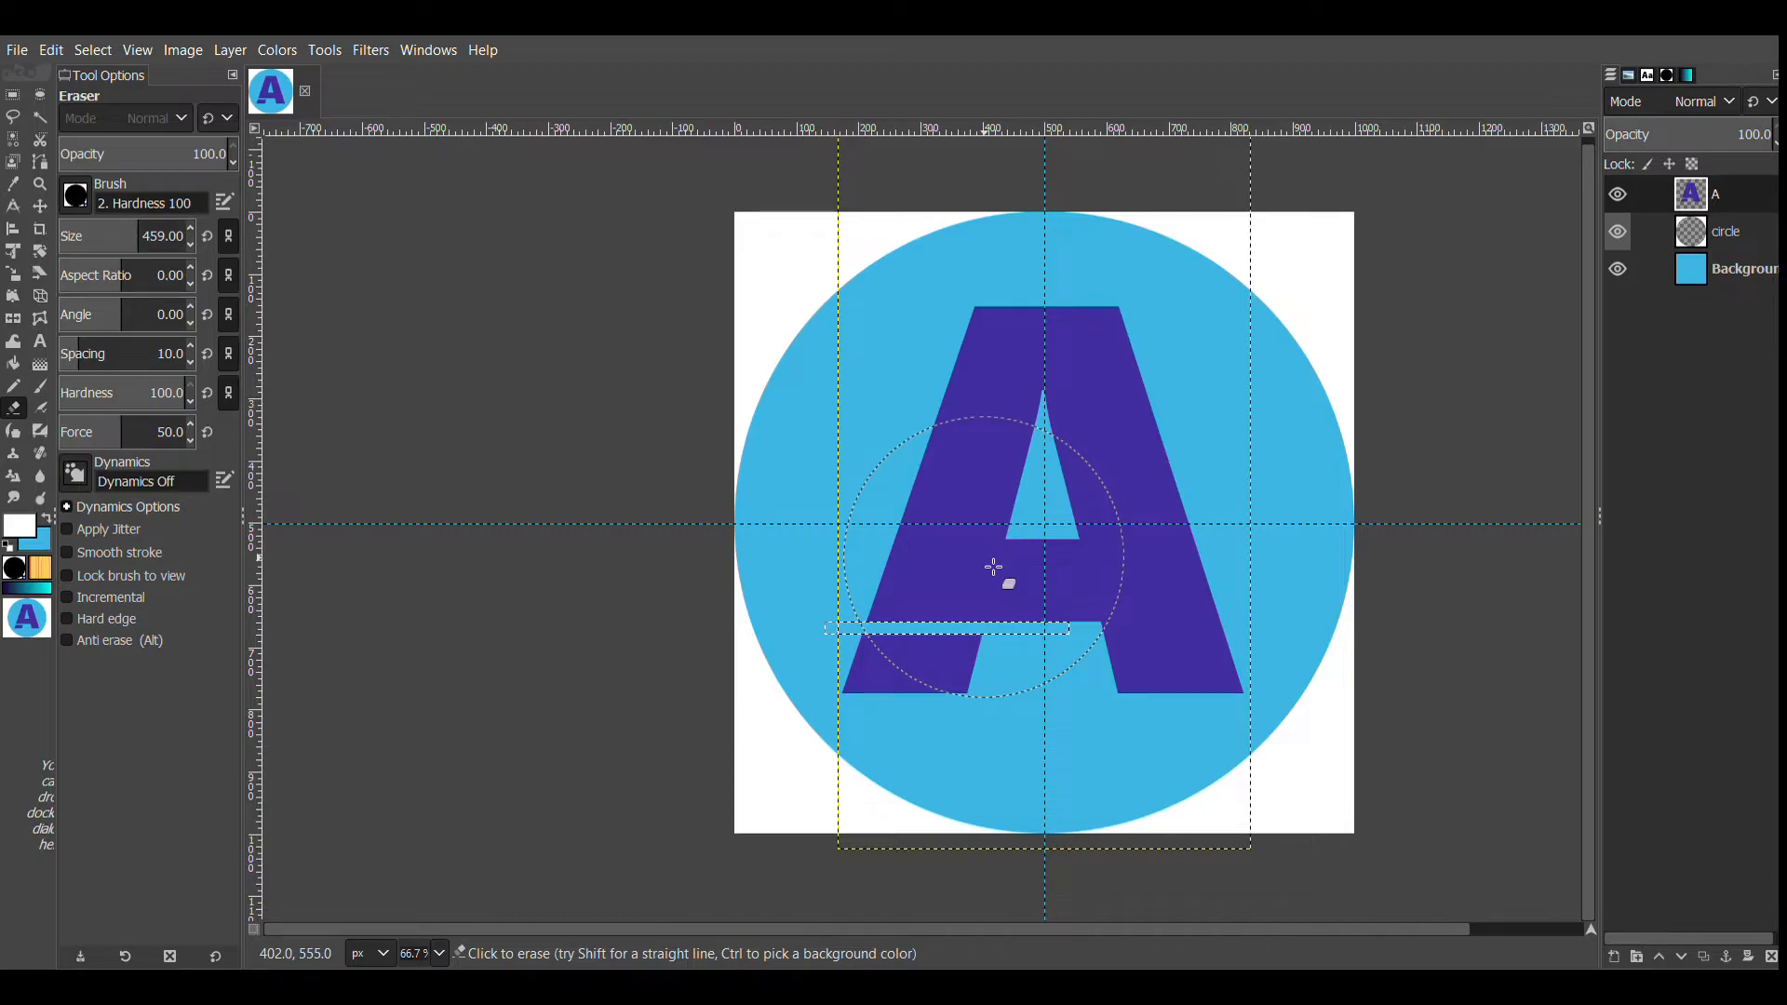
left_click(10, 101)
left_click(632, 339)
scroll(1093, 592, "down", 2)
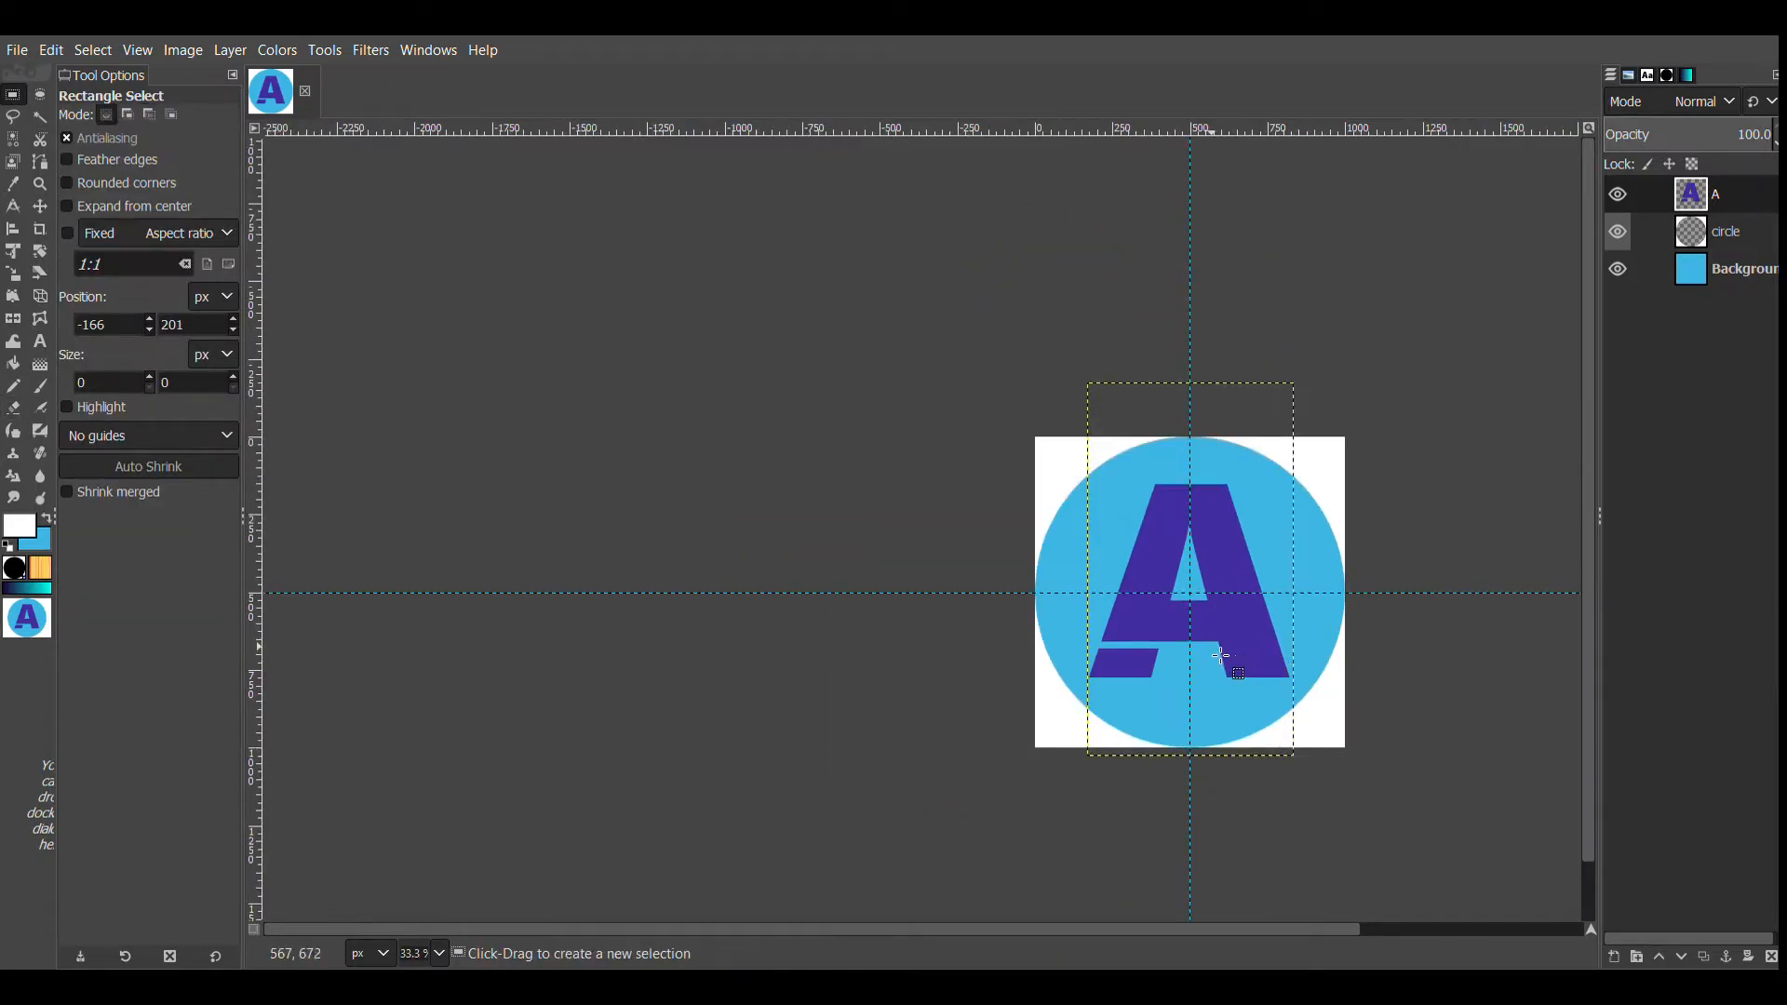
scroll(1223, 657, "up", 2)
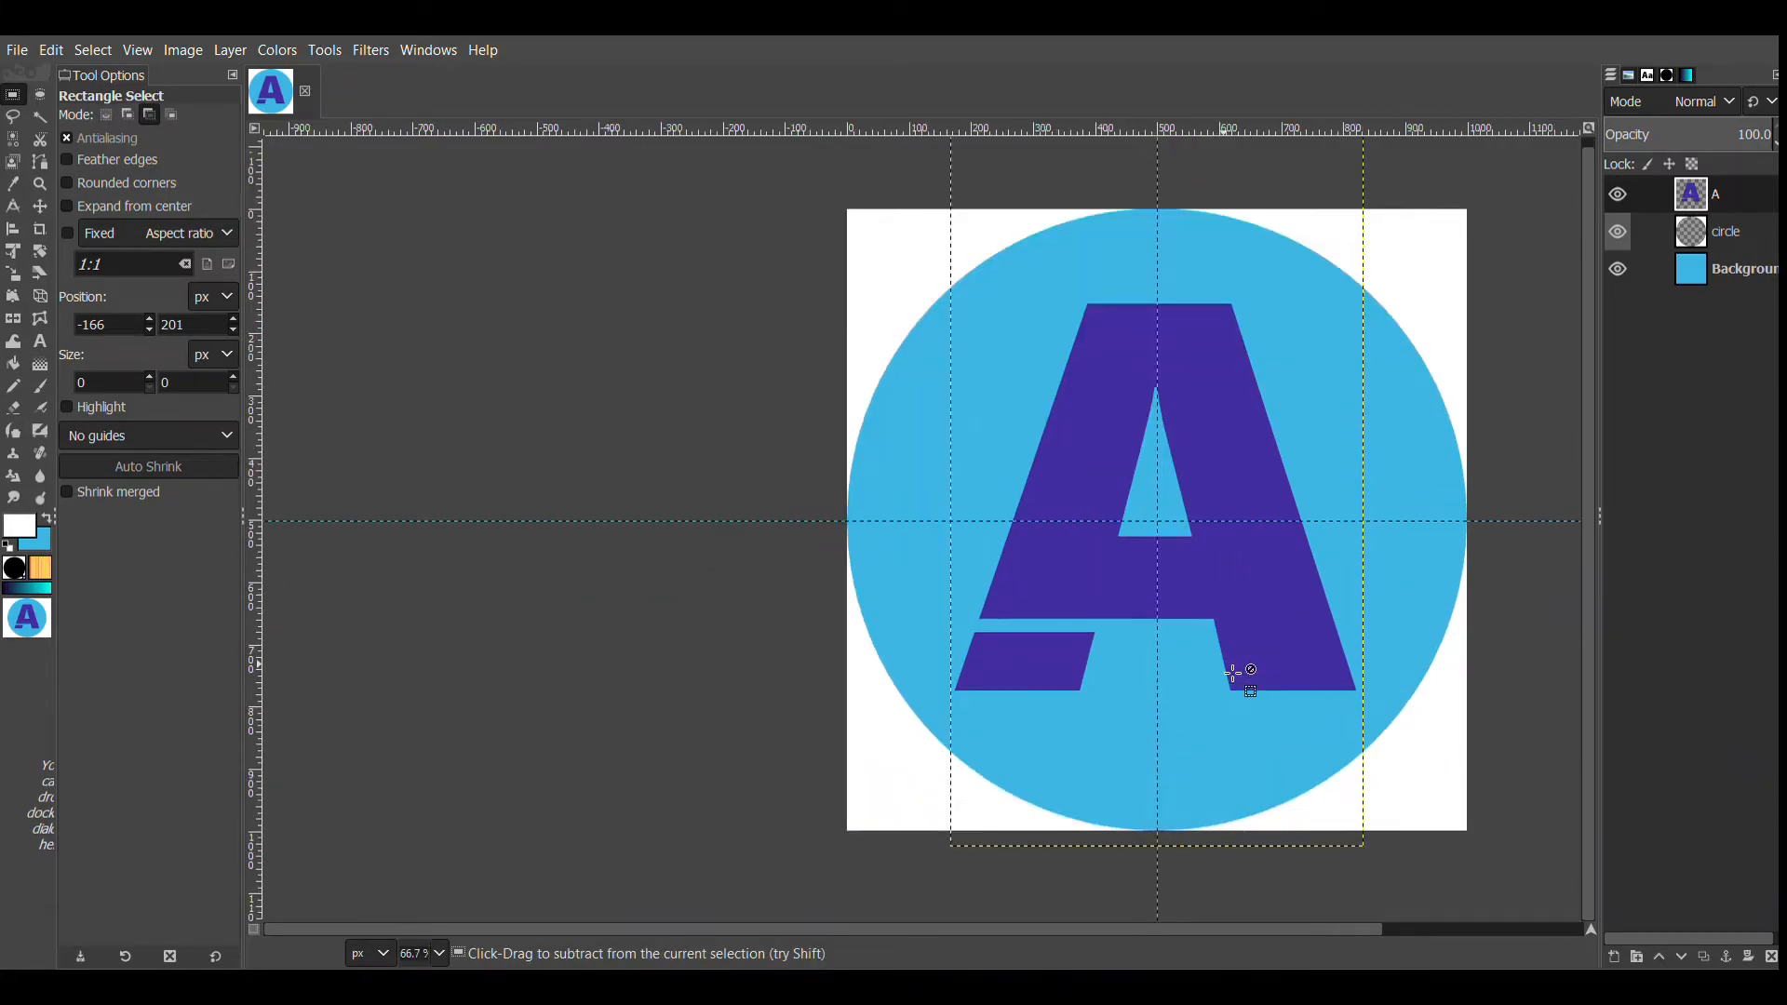
scroll(1115, 617, "down", 2)
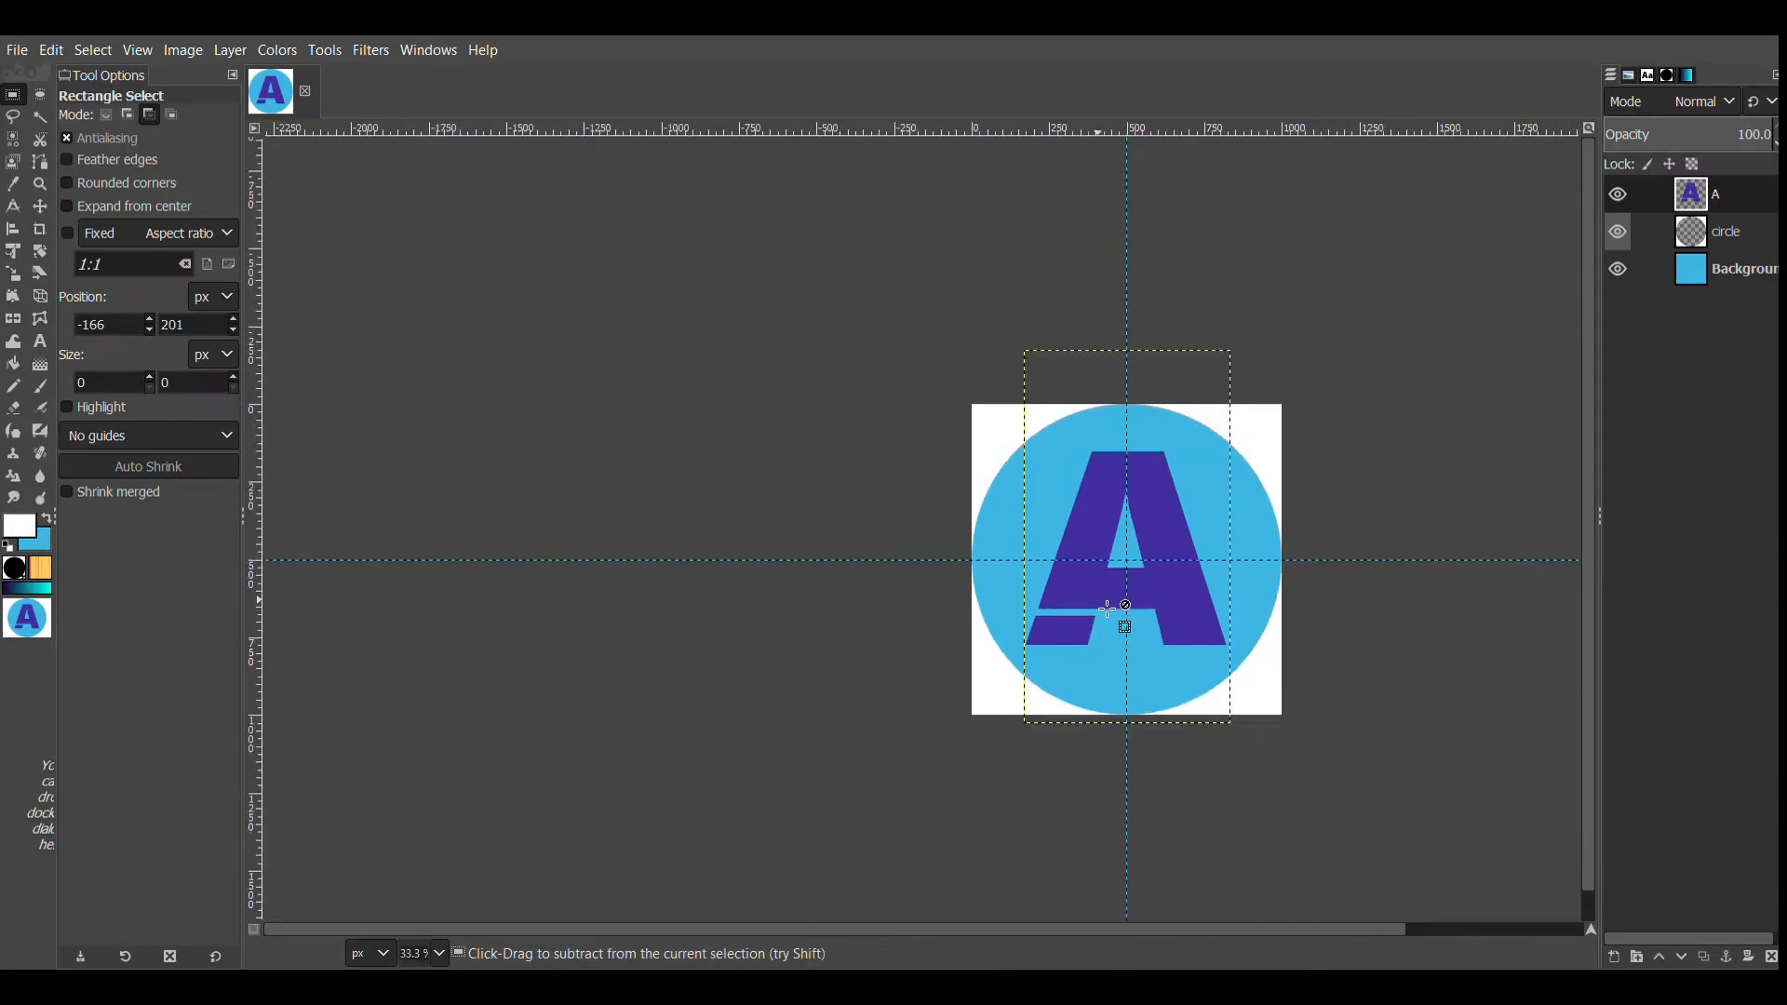
scroll(1112, 616, "up", 2)
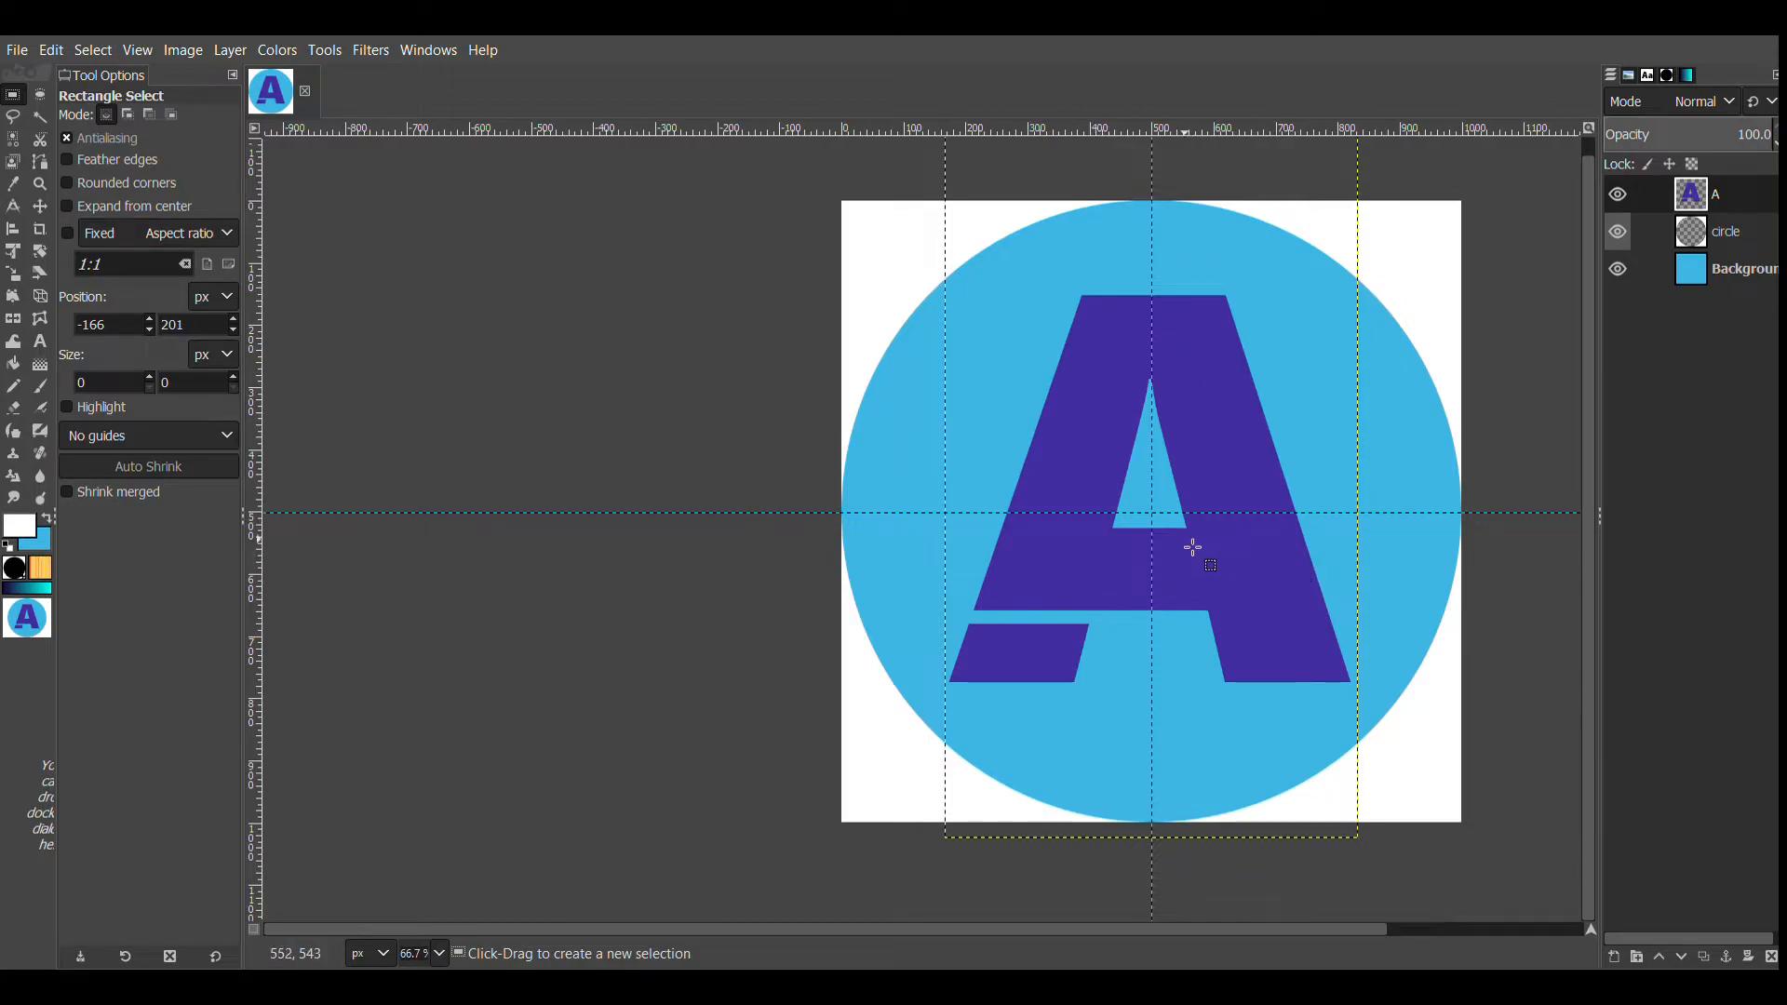
scroll(1187, 592, "down", 4, "ctrl")
scroll(1181, 596, "up", 4, "ctrl")
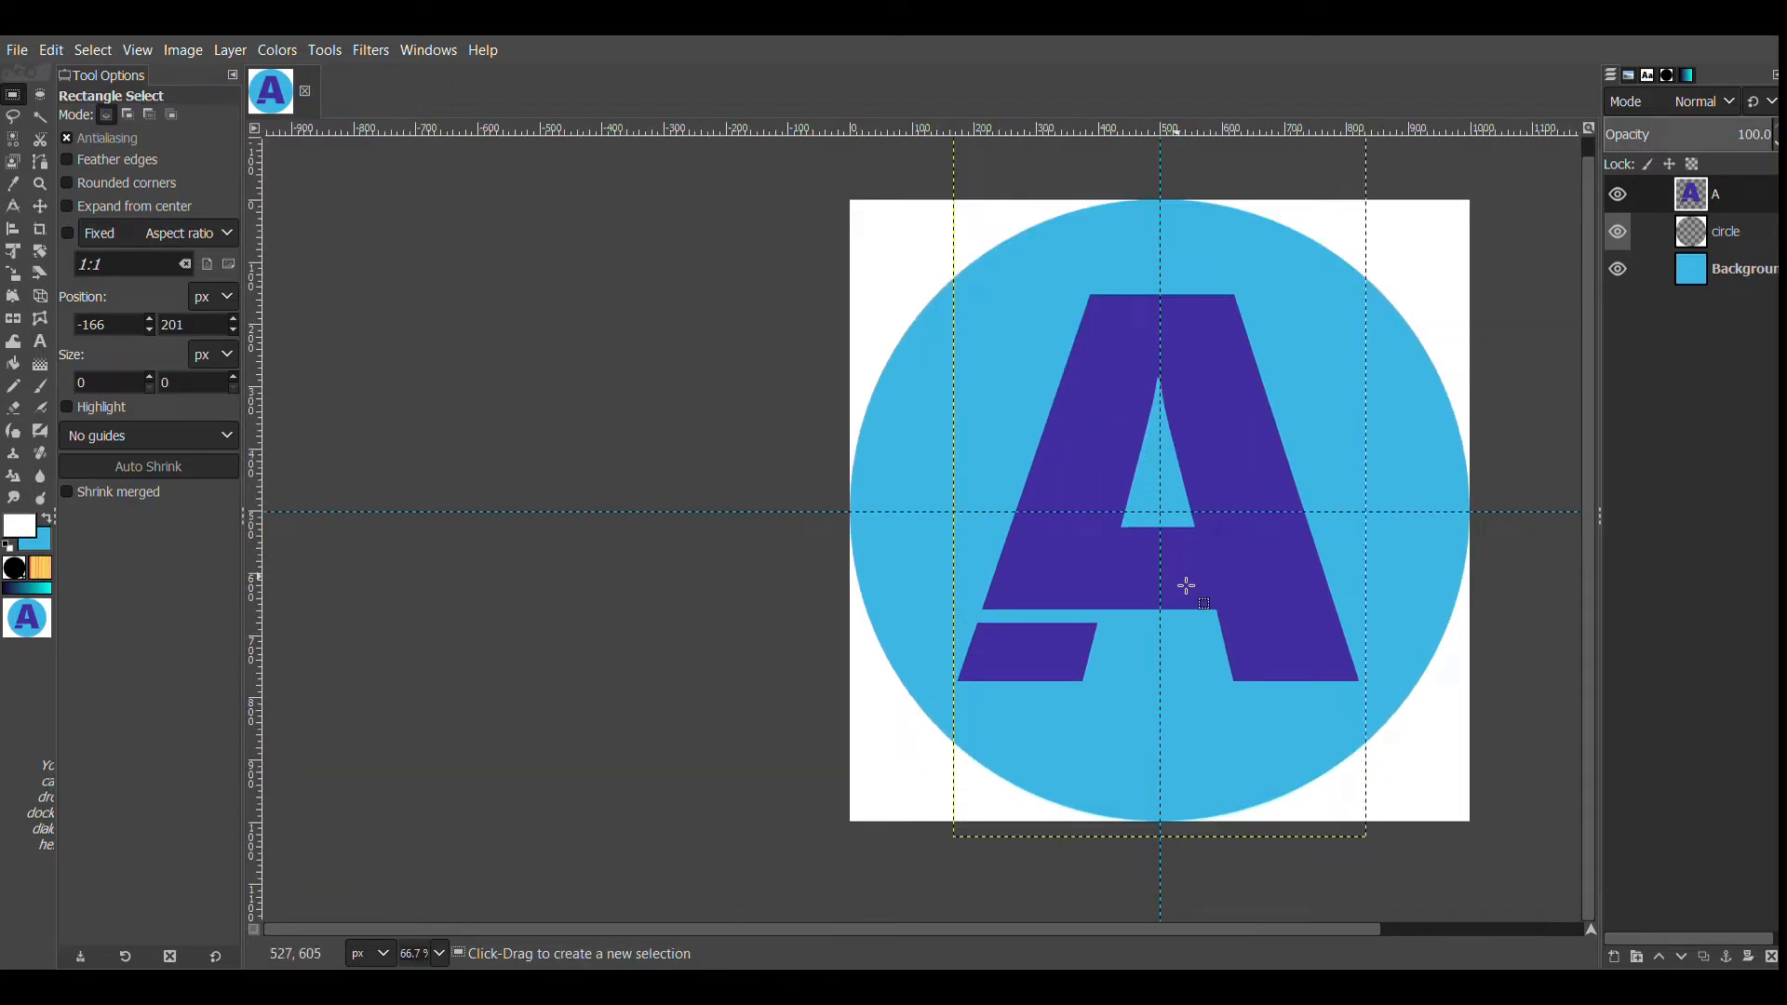
Outline a narrow triangular free selection along the crossbar's right end, from the counter's lower-right corner down to the right leg's inner edge
scroll(1184, 587, "up", 1, "ctrl")
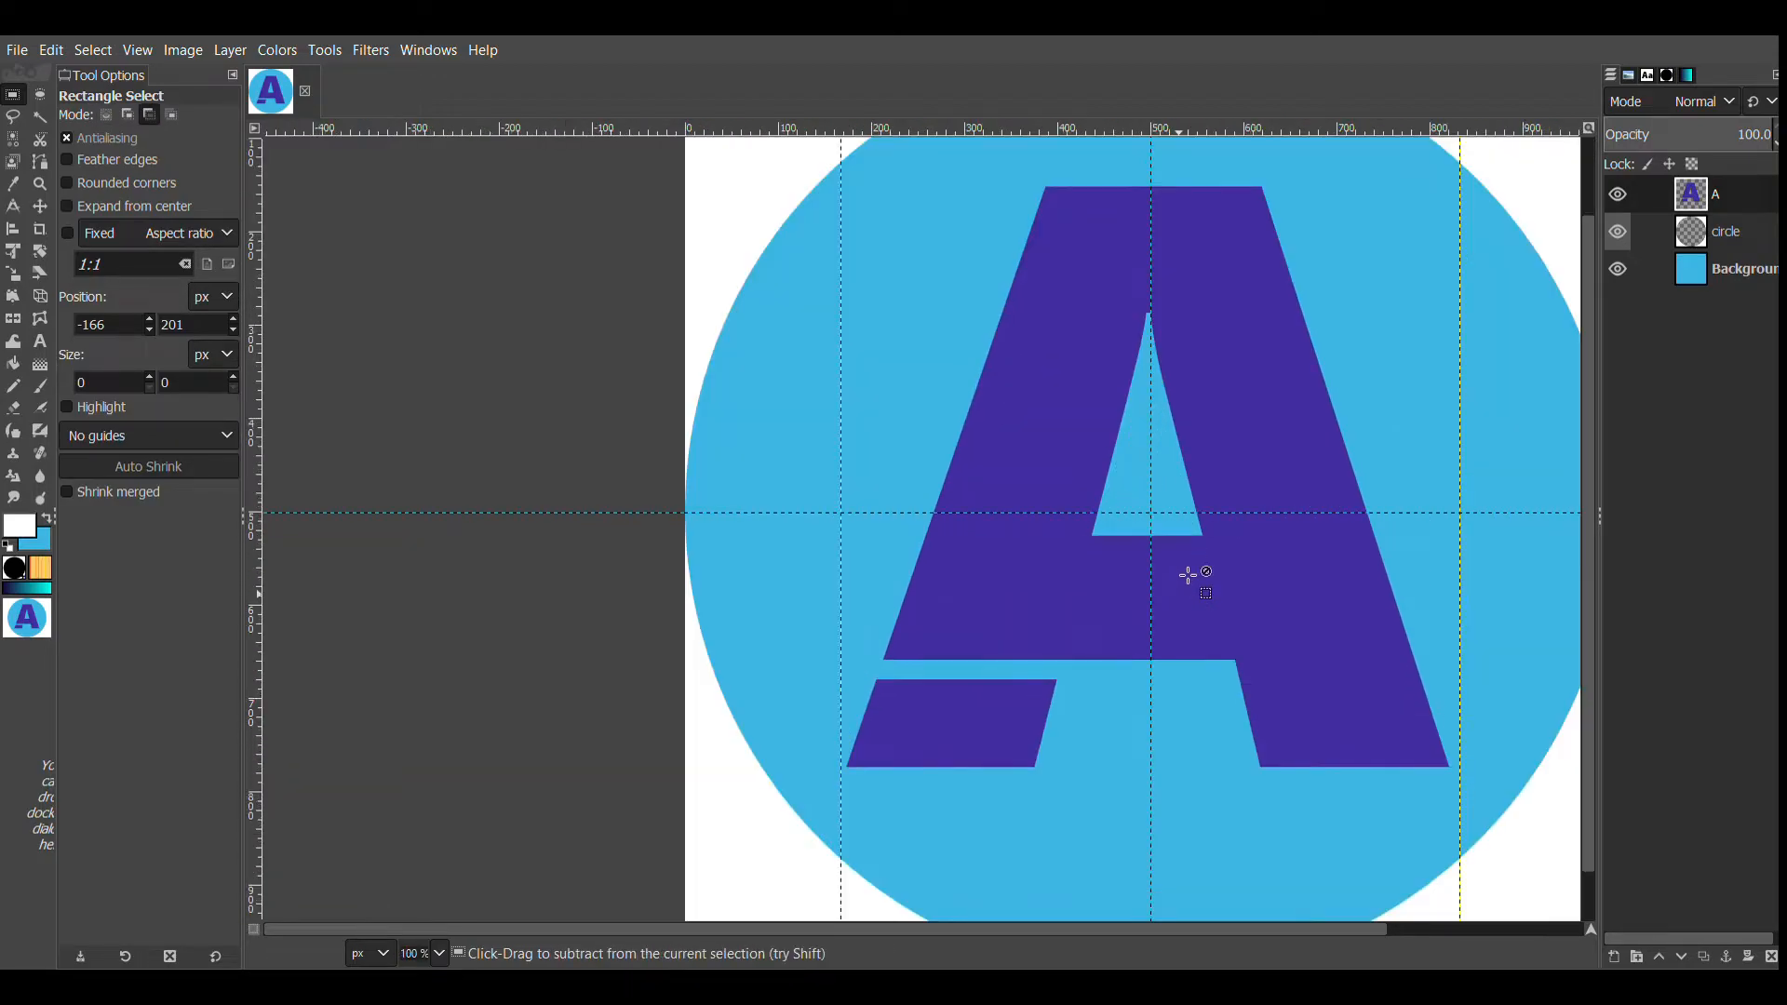
left_click(19, 121)
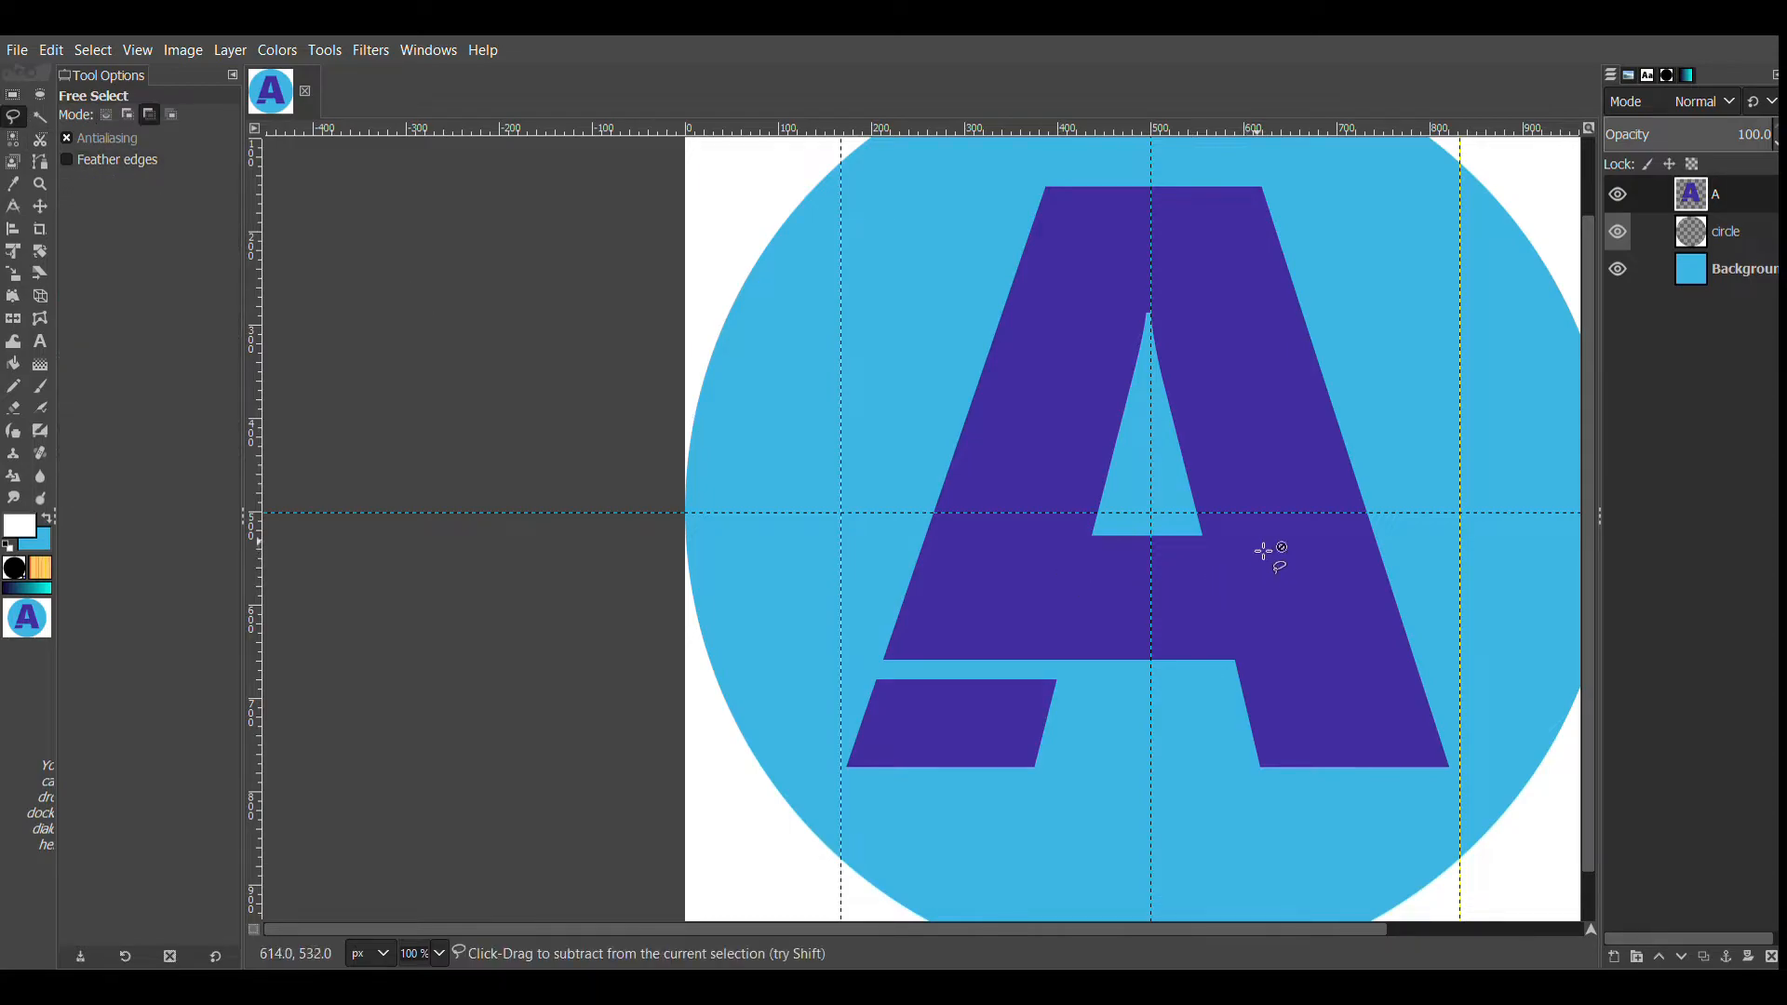
scroll(1248, 543, "up", 4, "ctrl")
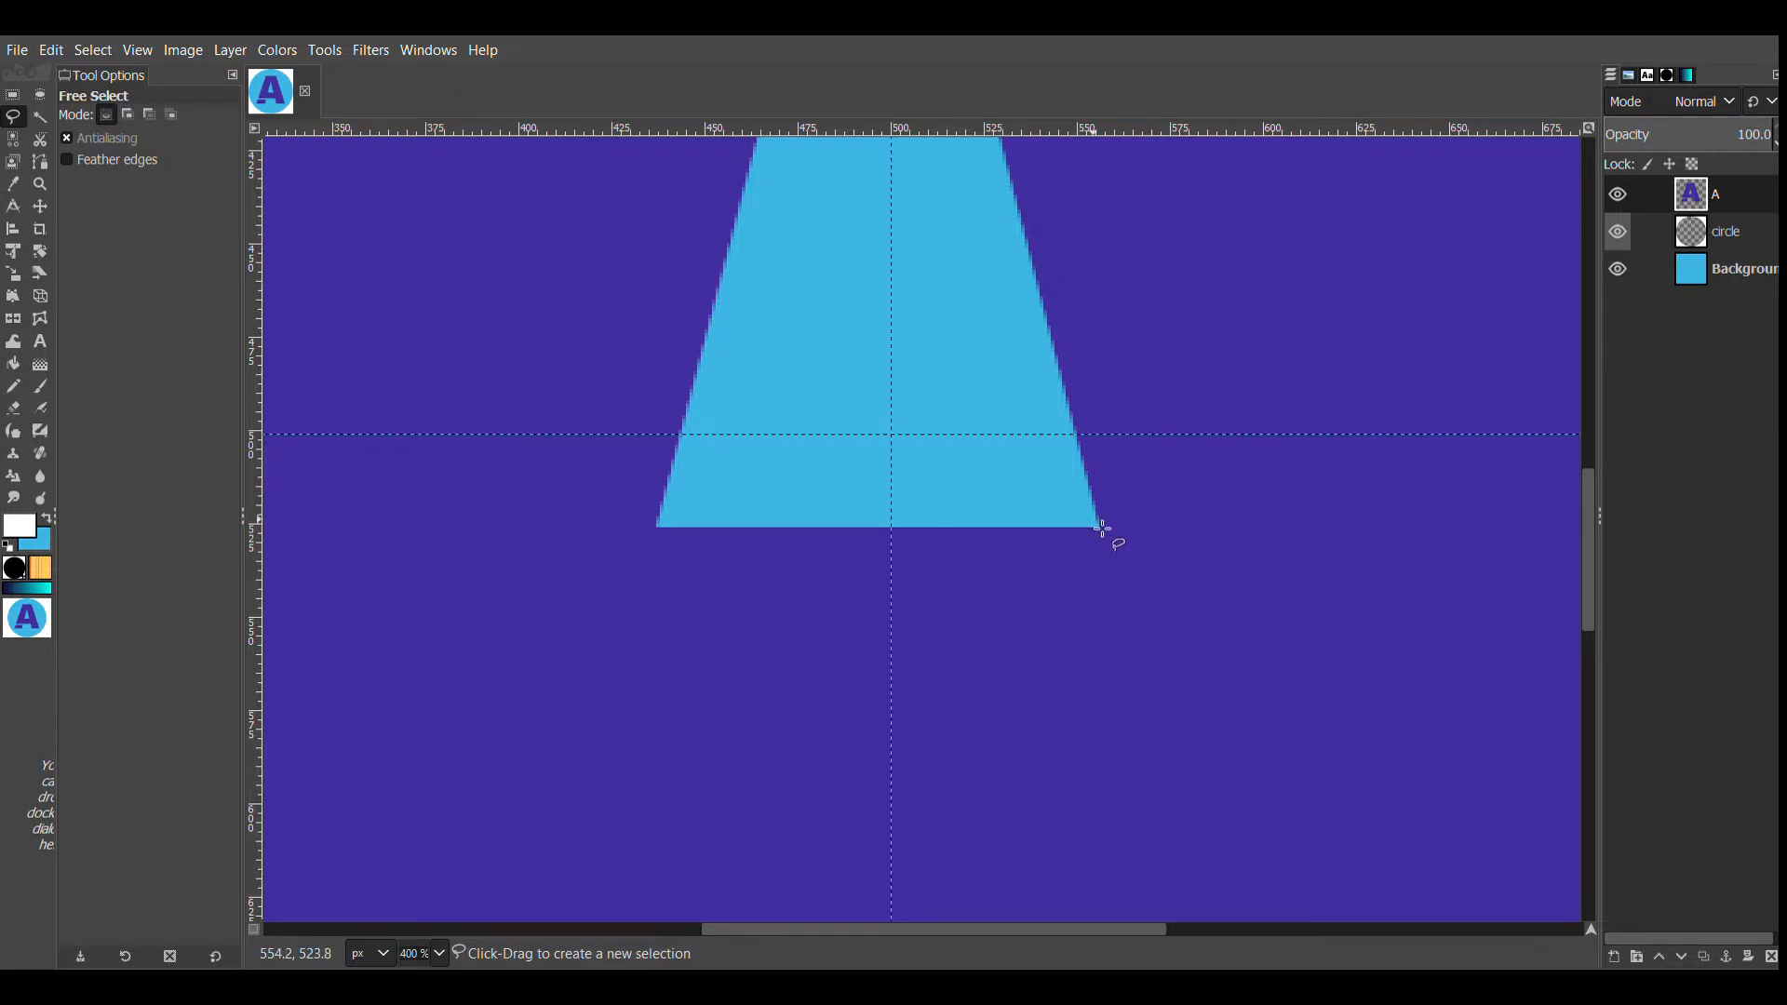
left_click(1105, 532)
scroll(1110, 536, "down", 5)
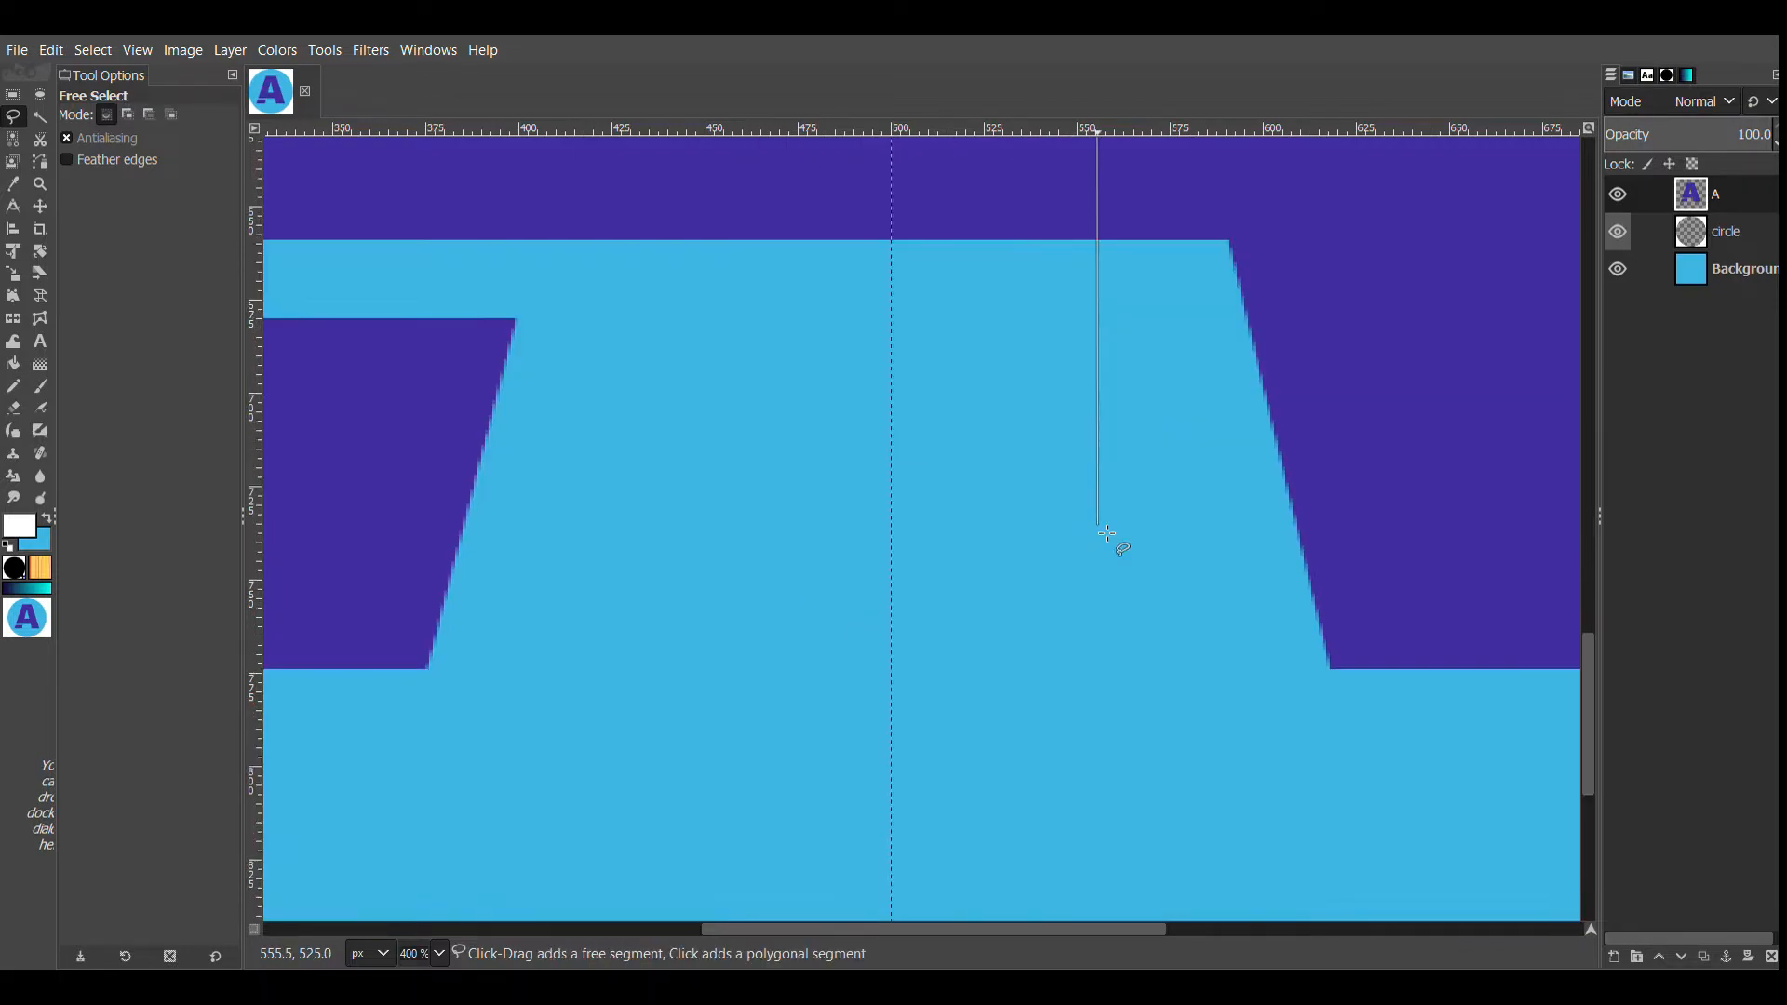
left_click(1229, 244)
left_click(1129, 248)
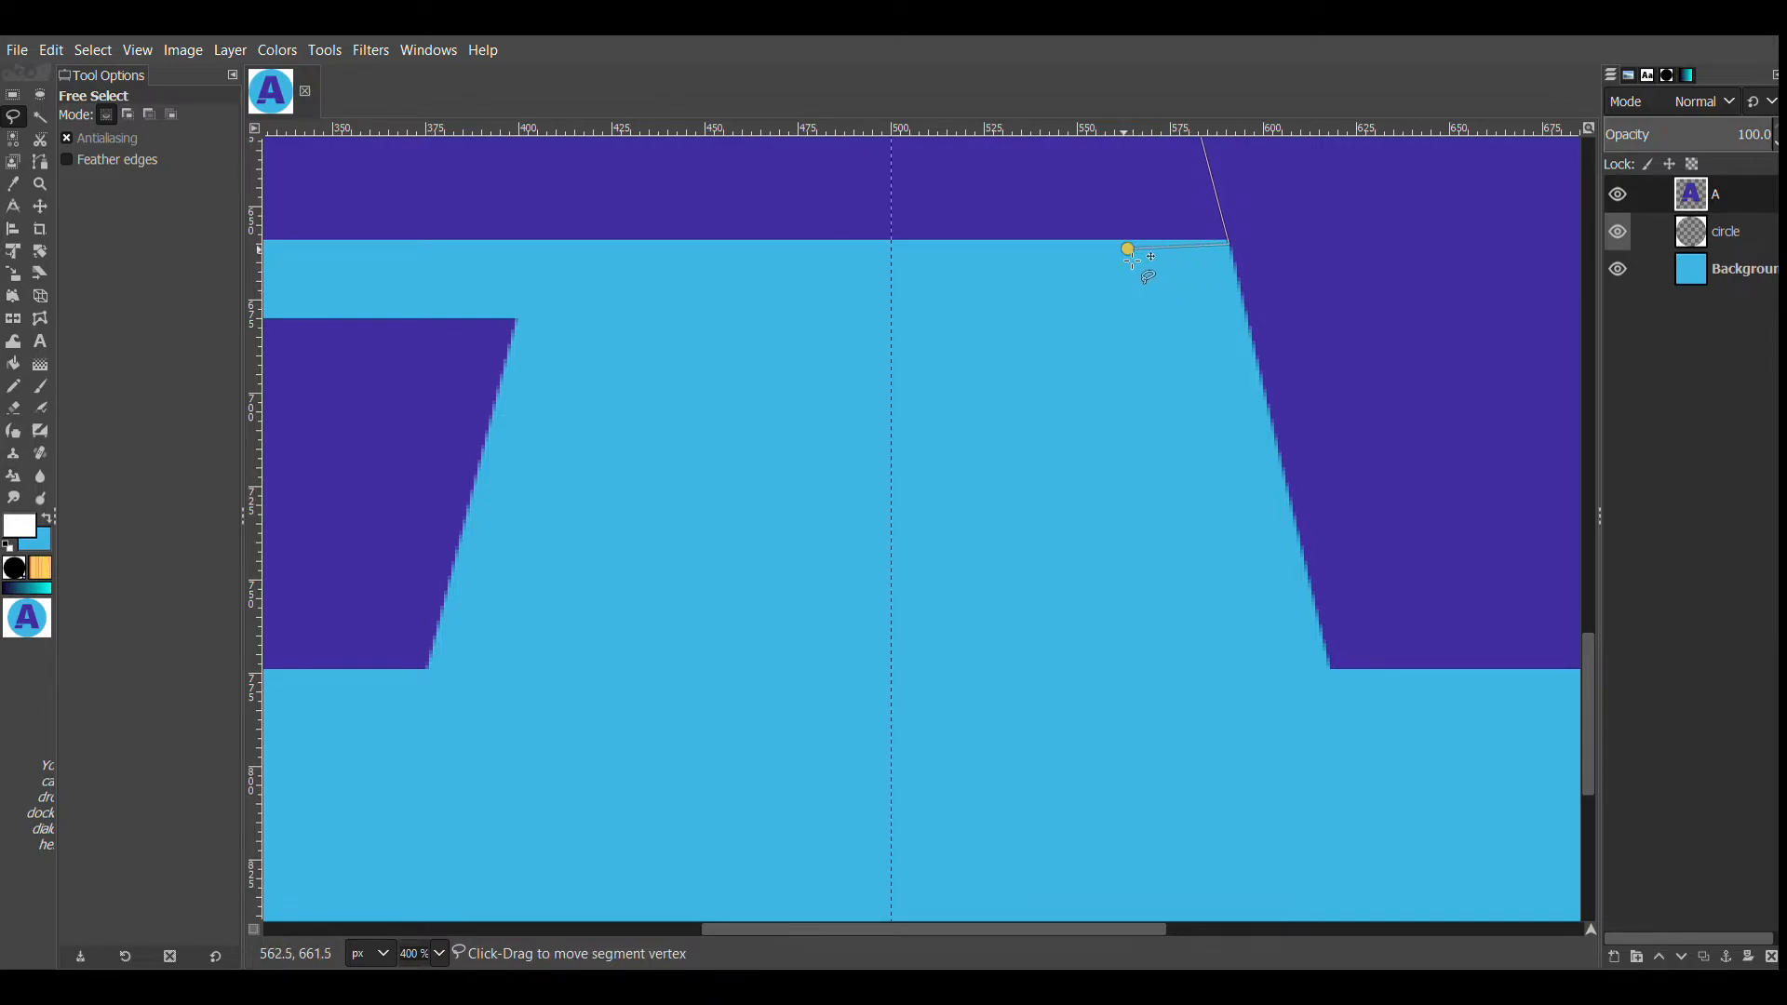
scroll(1107, 279, "up", 5)
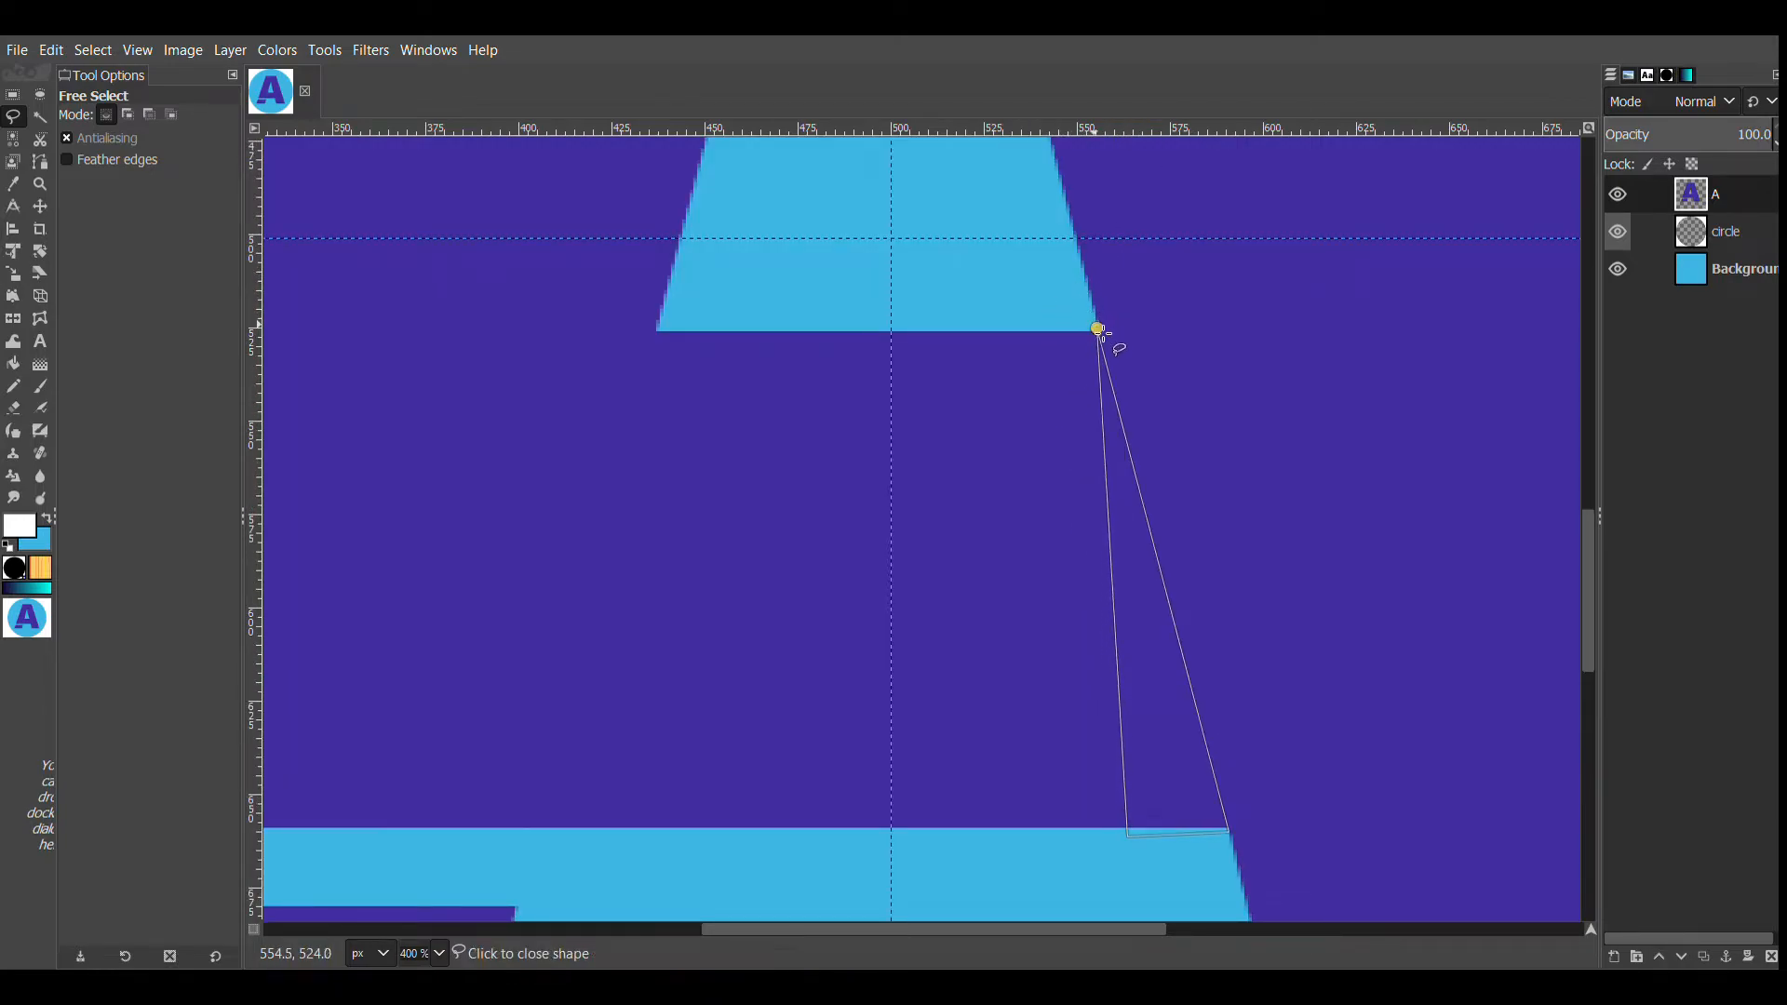
left_click(1098, 330)
key("1")
key("Return")
Erase the selected triangular wedge between the A's crossbar and right leg, and clear the selection
left_click(13, 407)
left_click(1110, 426)
key("minus")
key("minus")
key("minus")
key("minus")
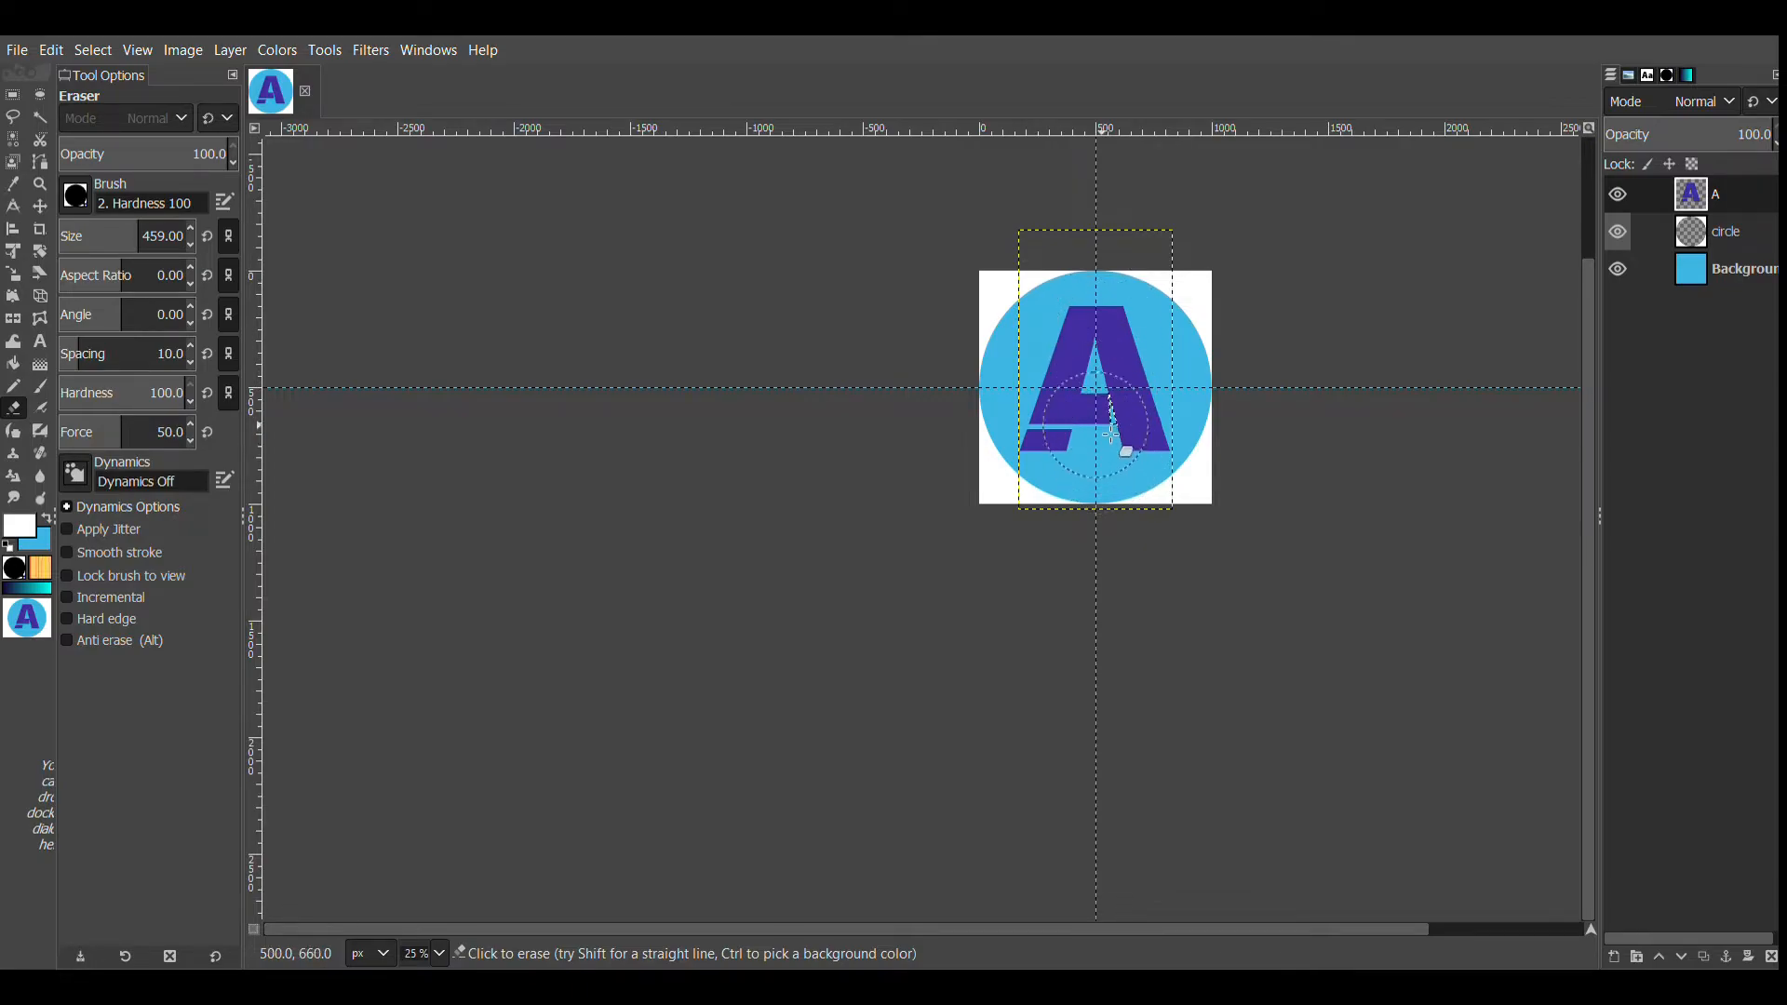
key("1")
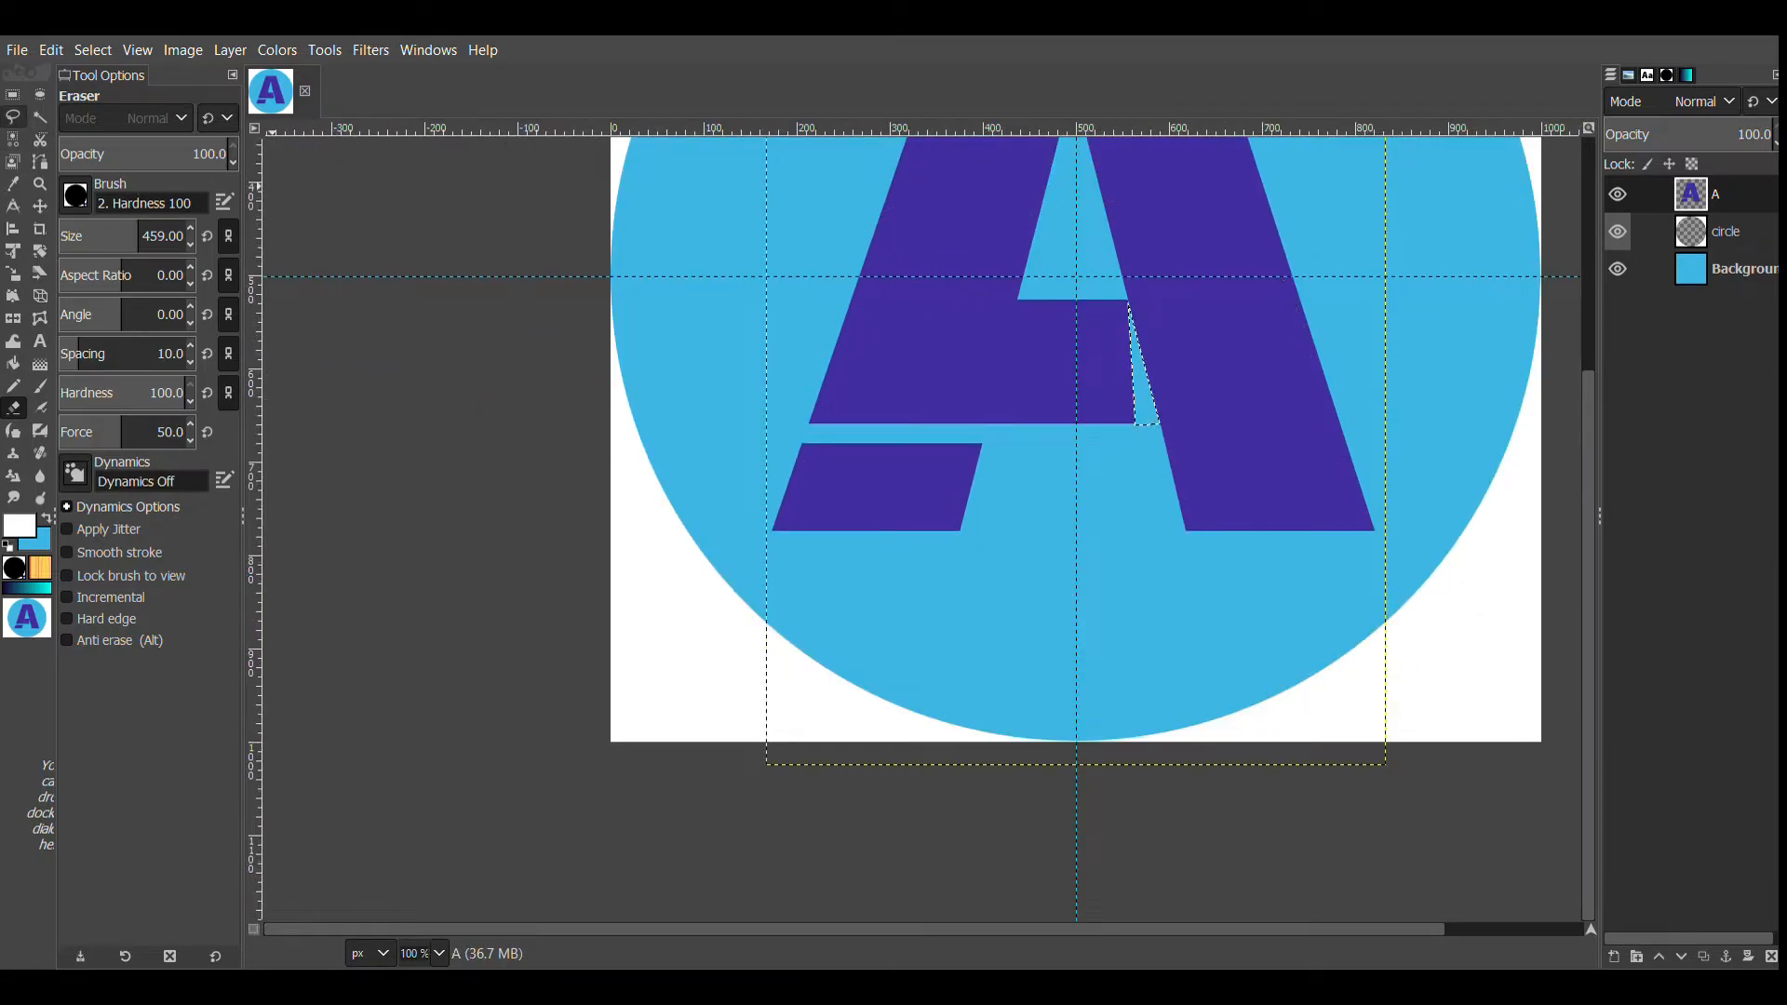
left_click(12, 96)
left_click(456, 323)
scroll(969, 618, "up", 5)
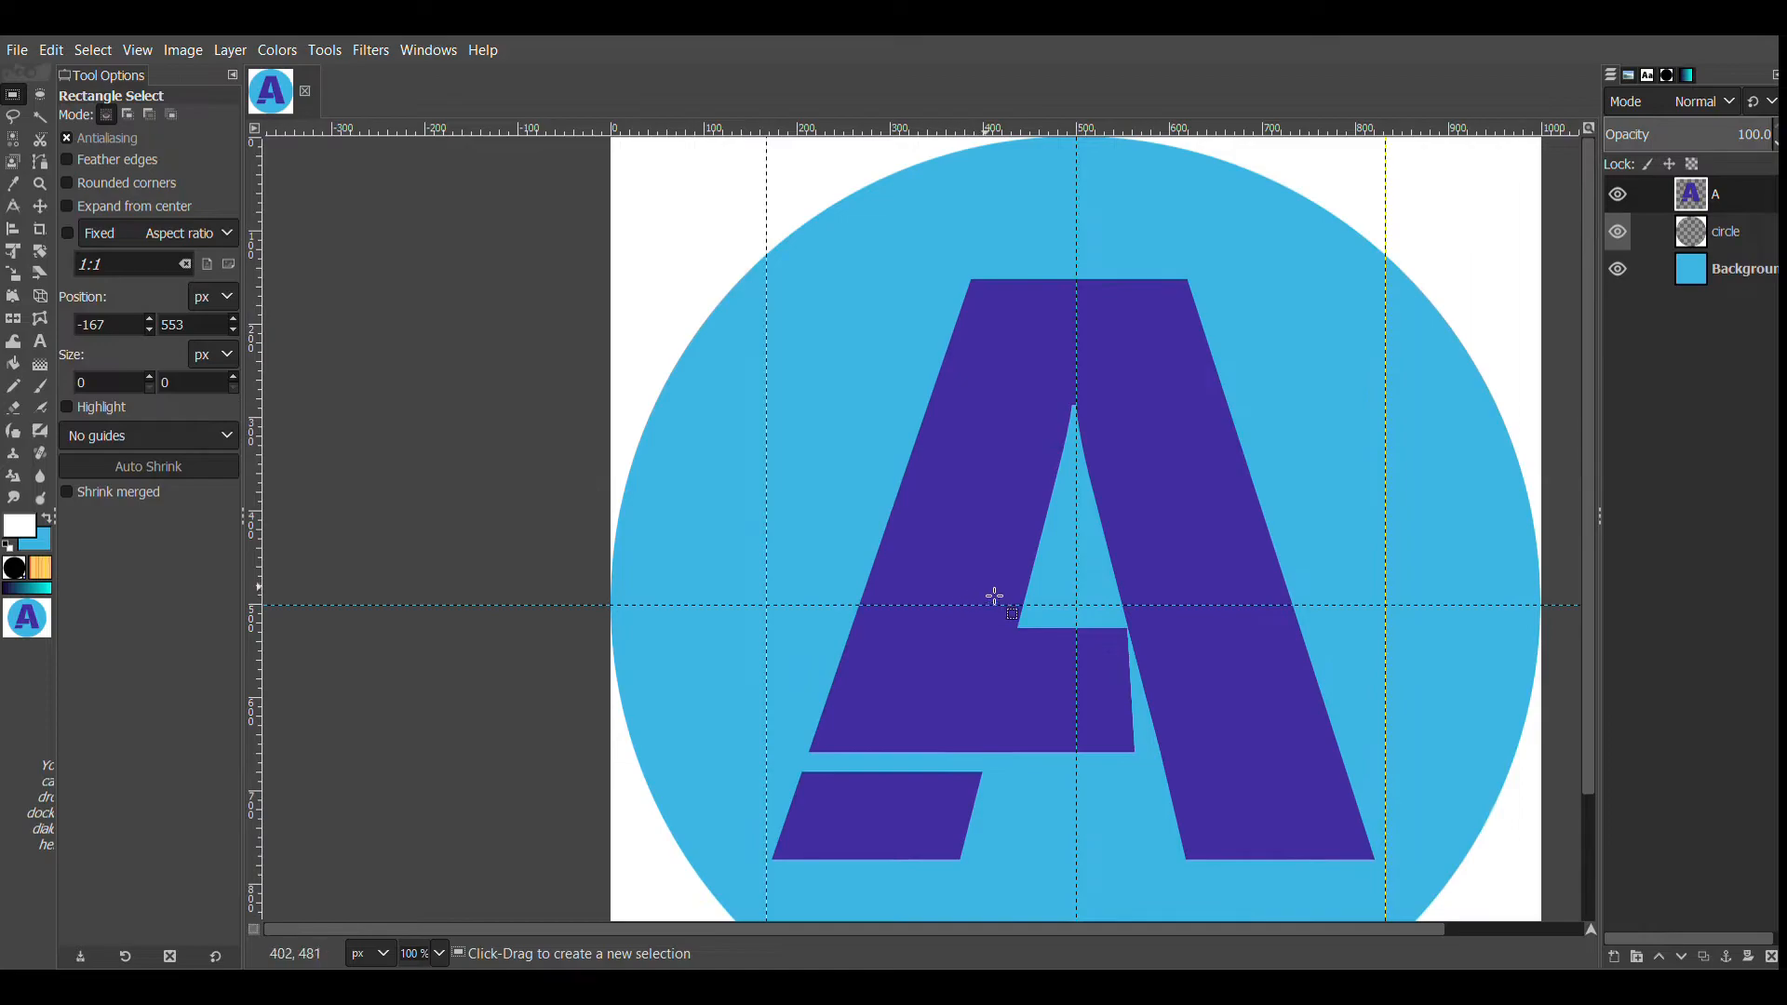
left_click(44, 344)
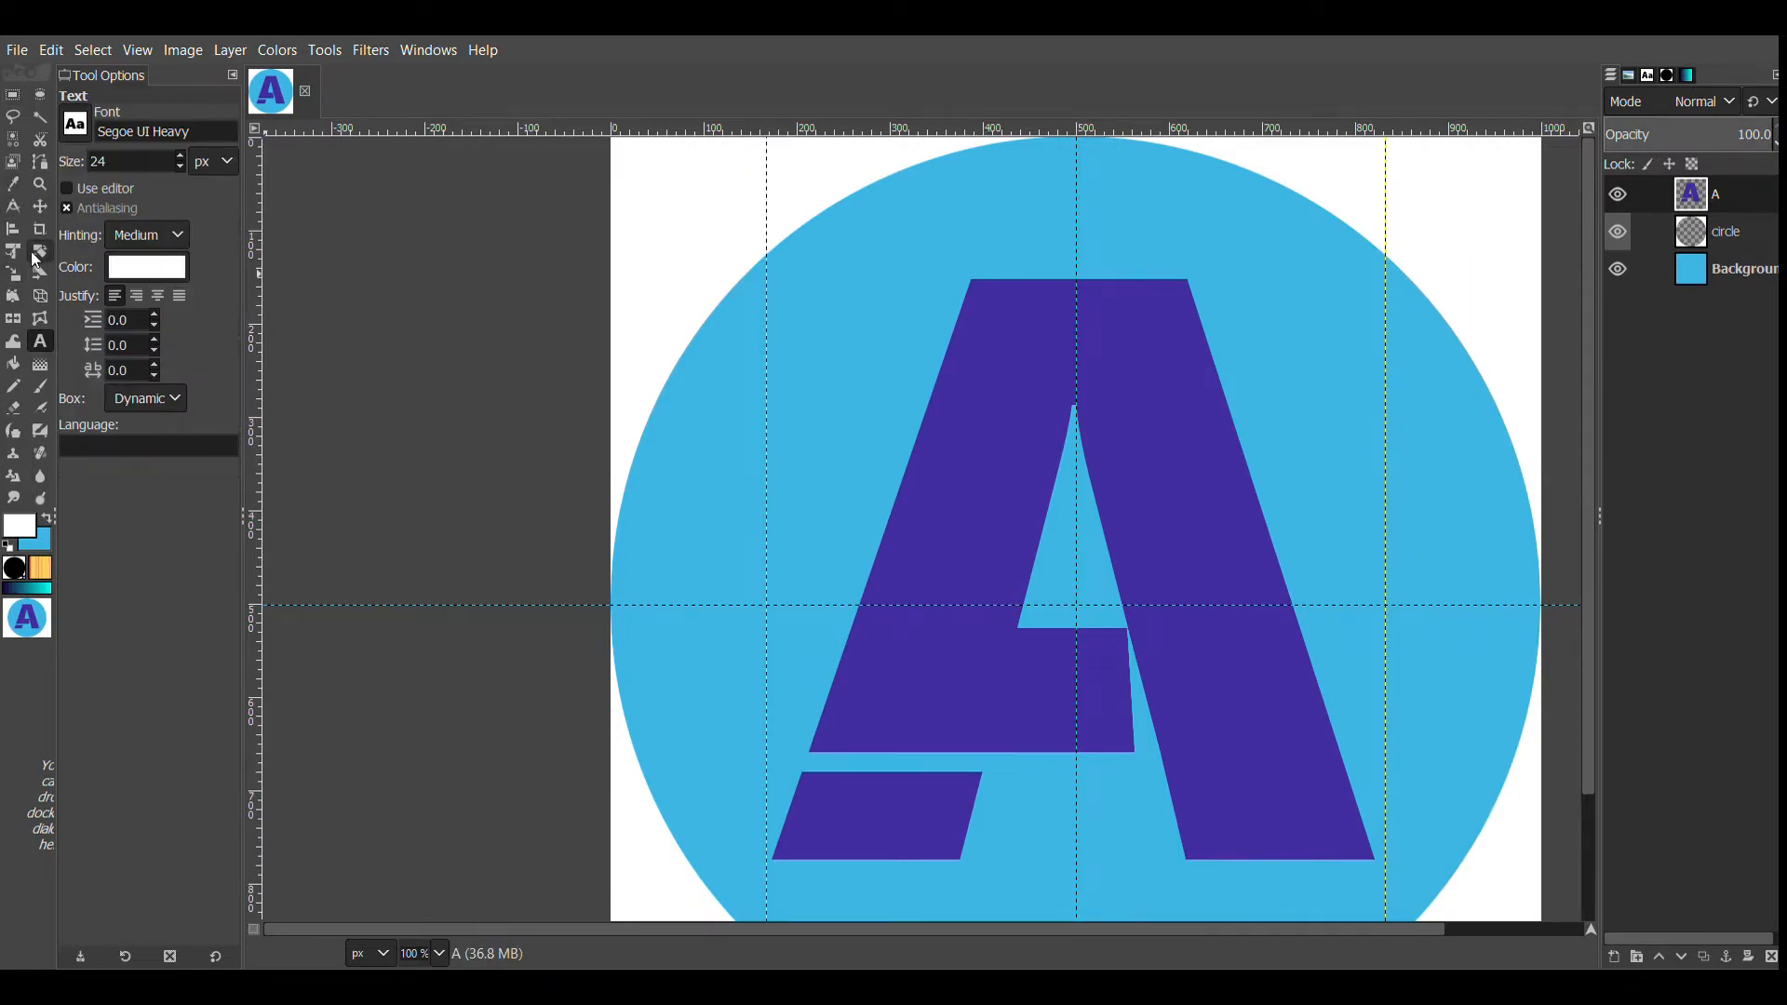
scroll(1267, 557, "down", 3)
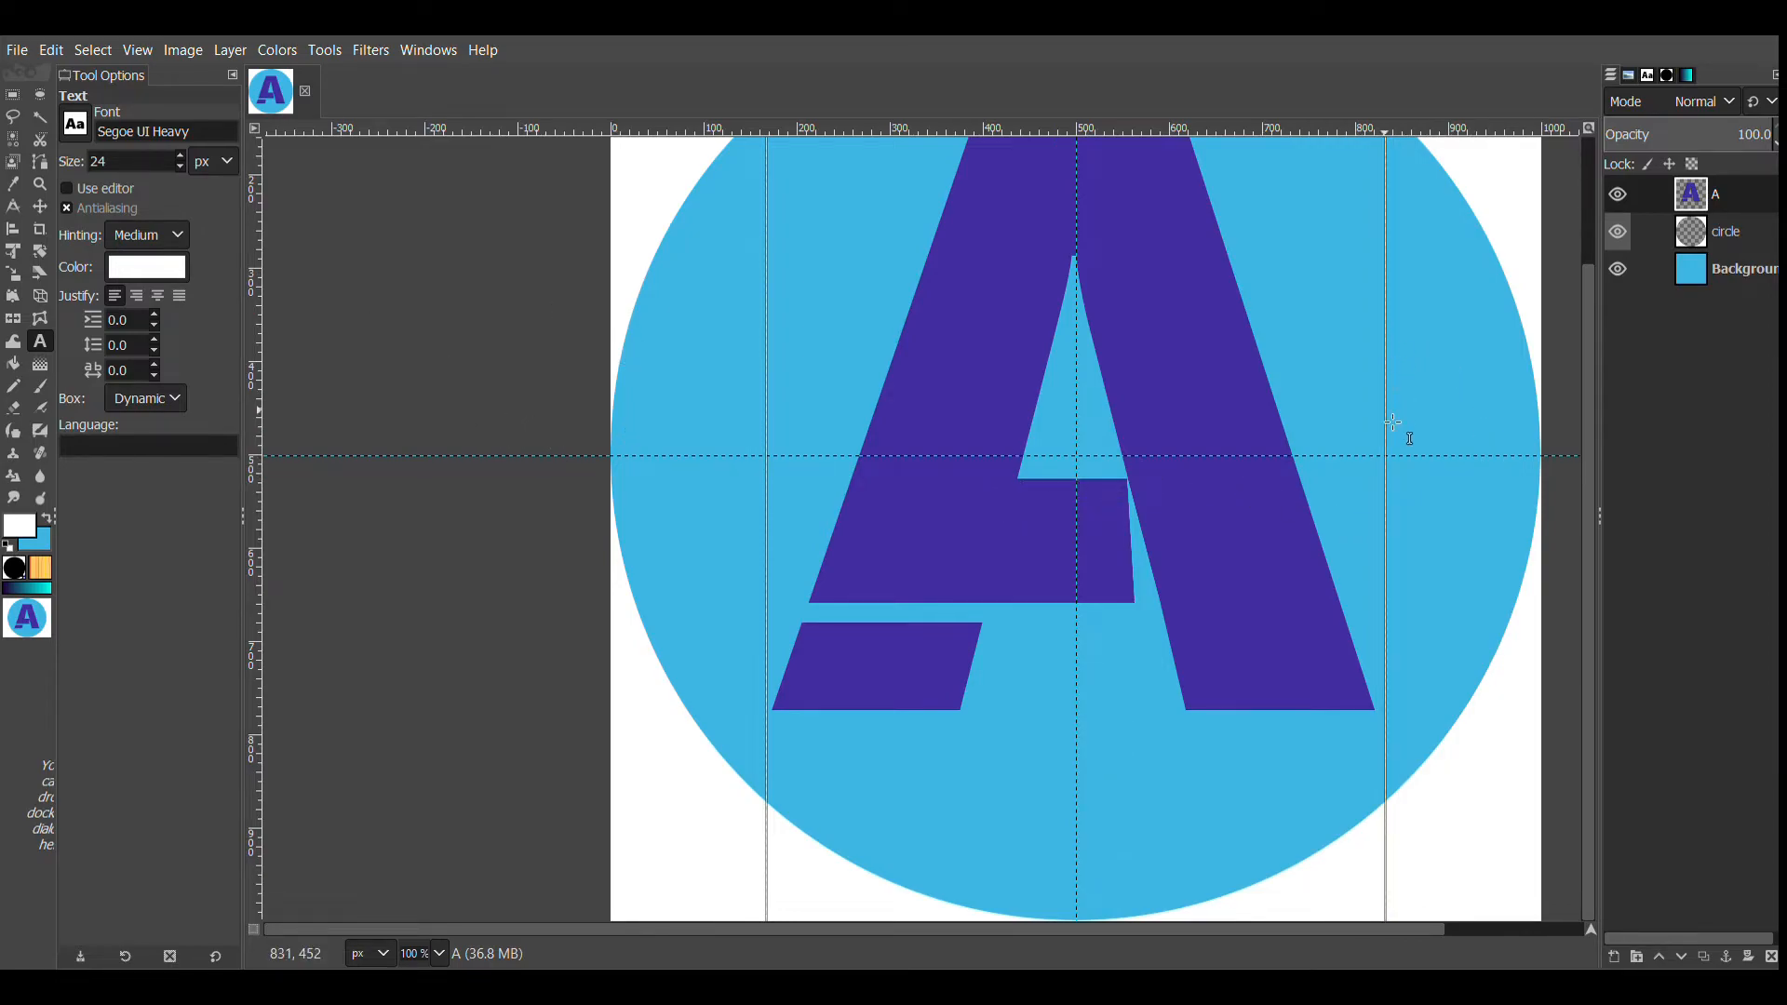
scroll(1400, 415, "up", 3)
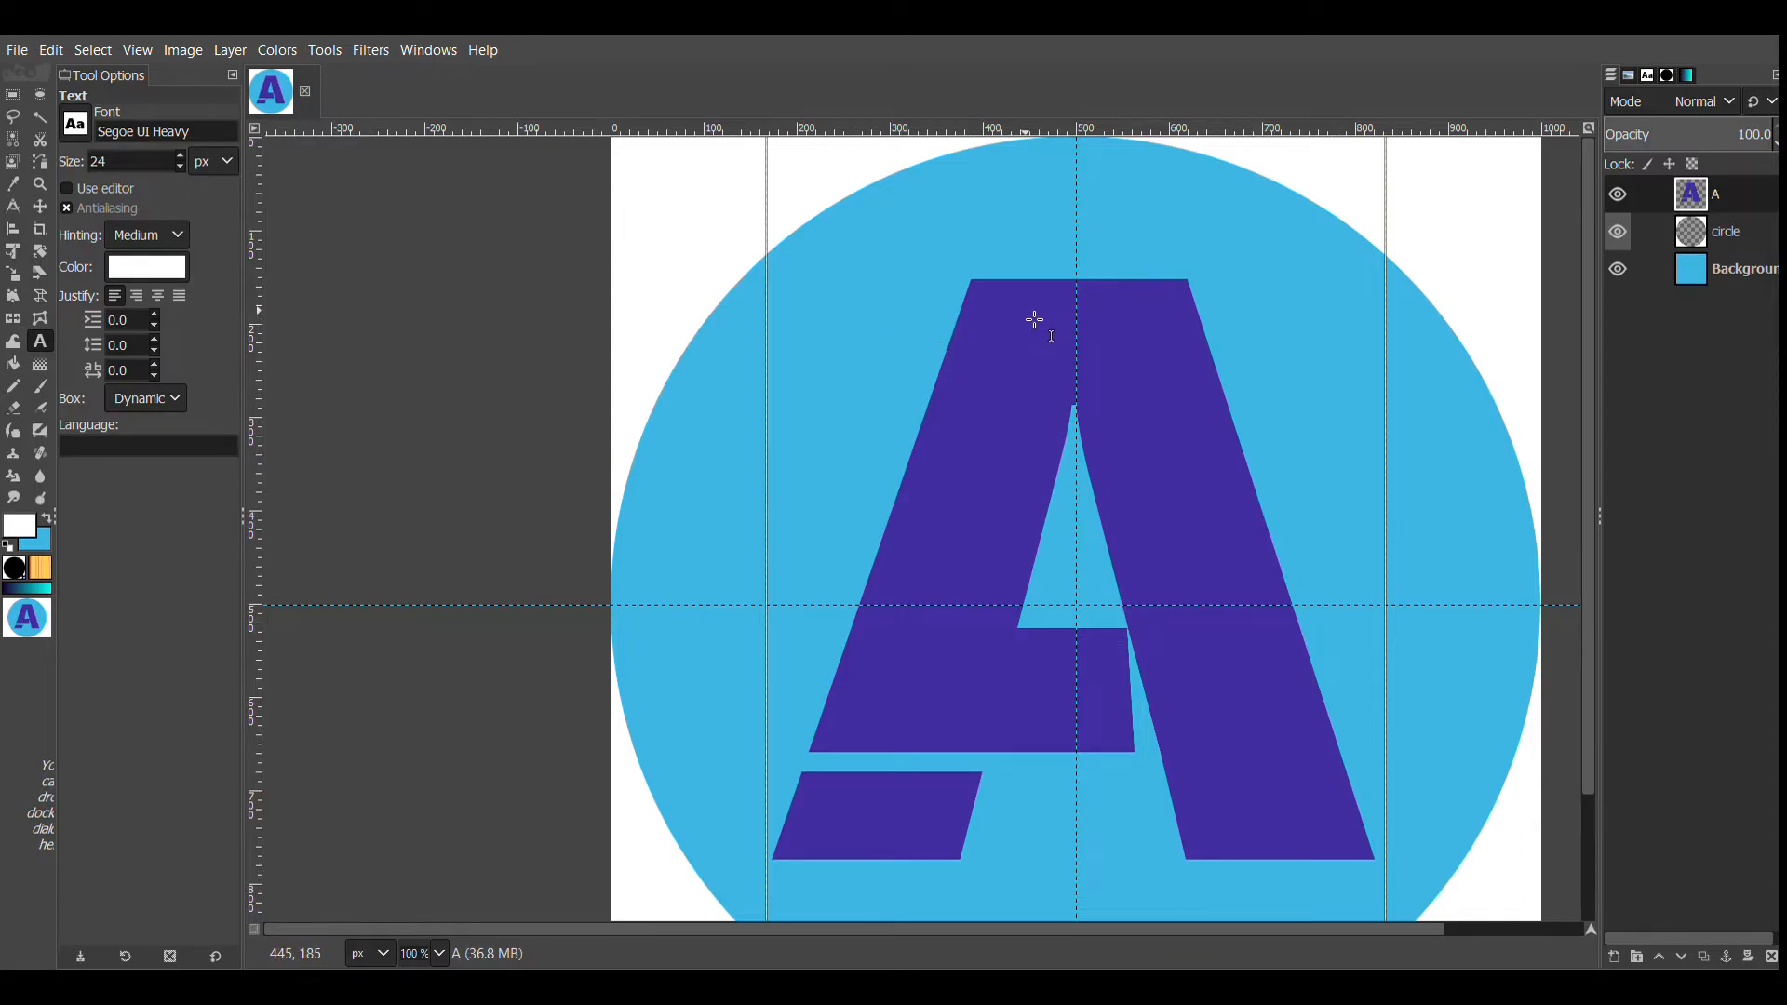
scroll(1035, 320, "right", 3)
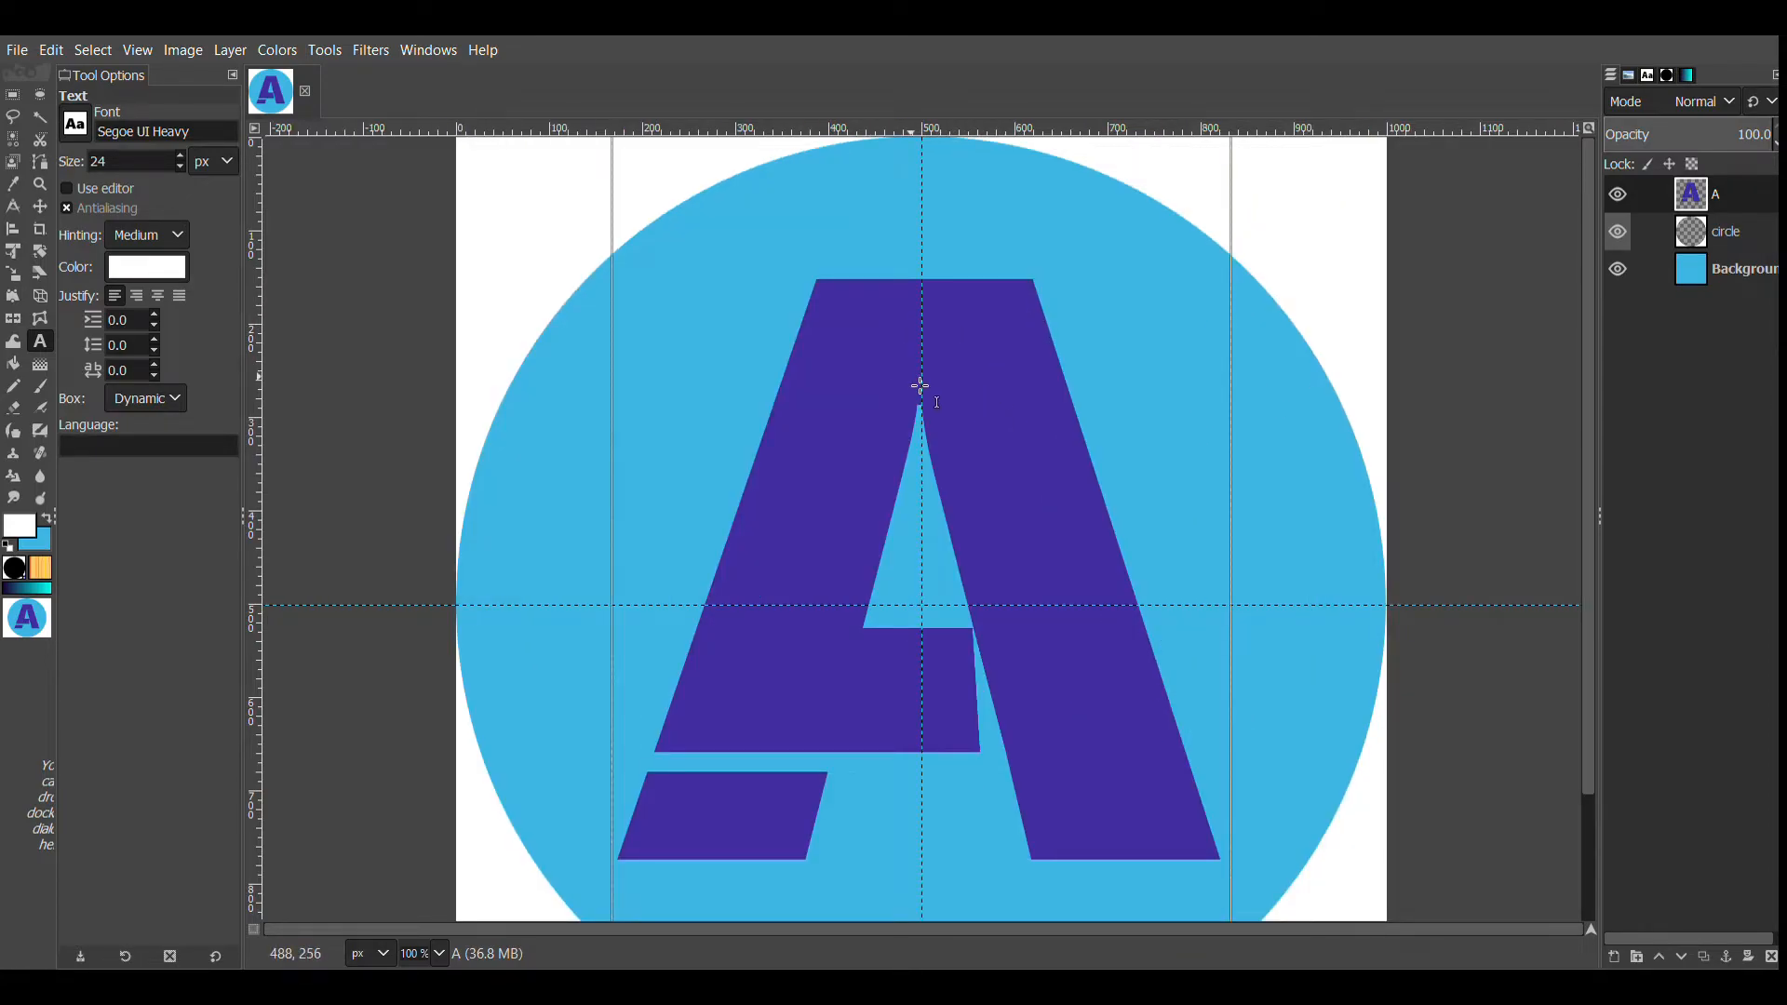
scroll(918, 387, "down", 4)
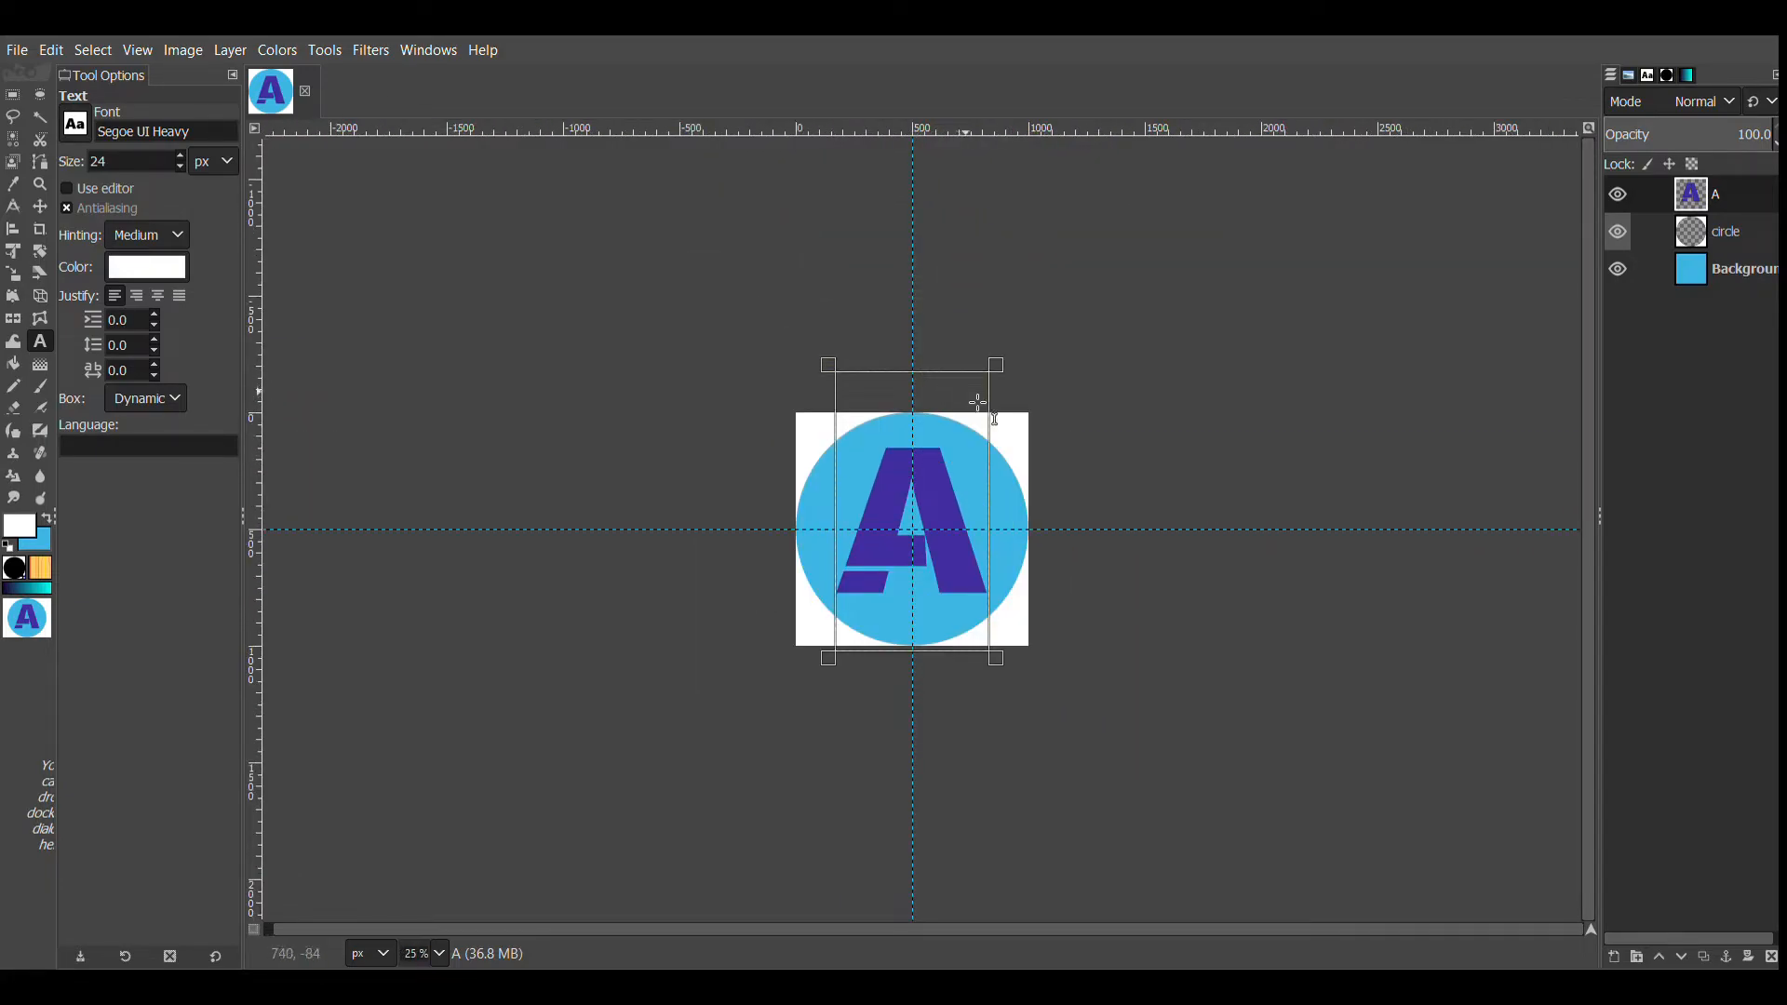
Make the Background layer active and remove both the vertical and the horizontal centre guides from the canvas
left_click(1696, 287)
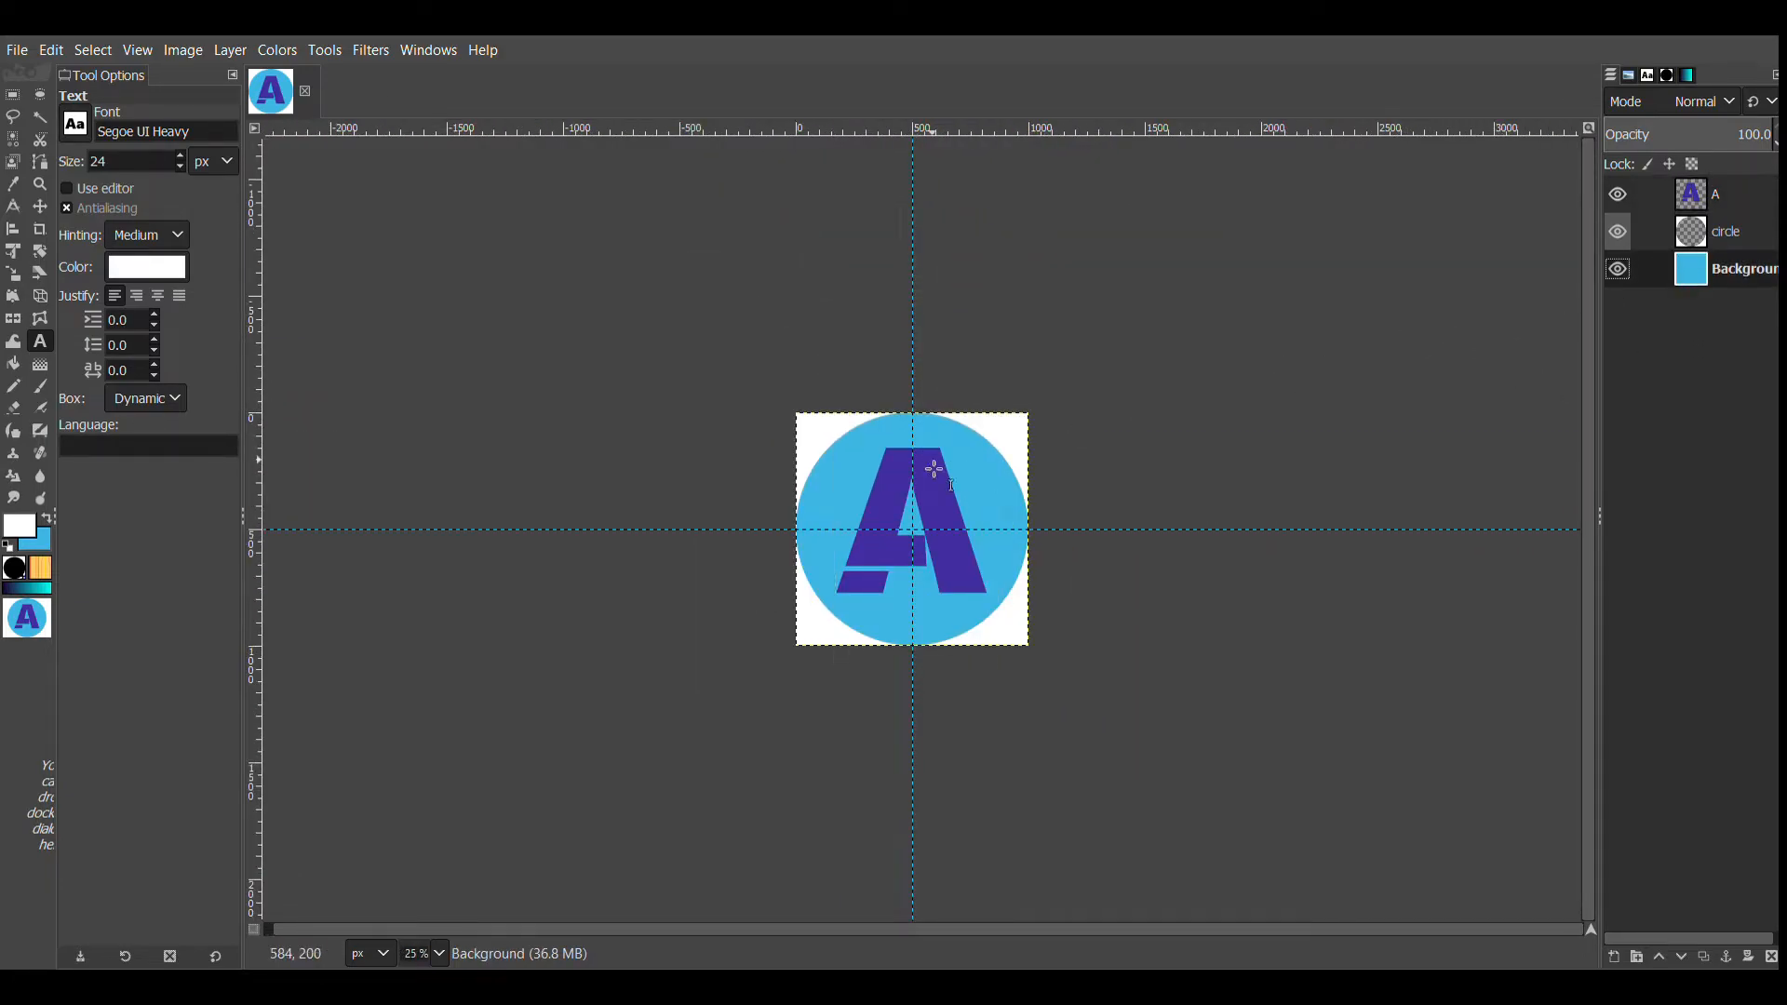
scroll(982, 477, "down", 4)
scroll(889, 477, "down", 1)
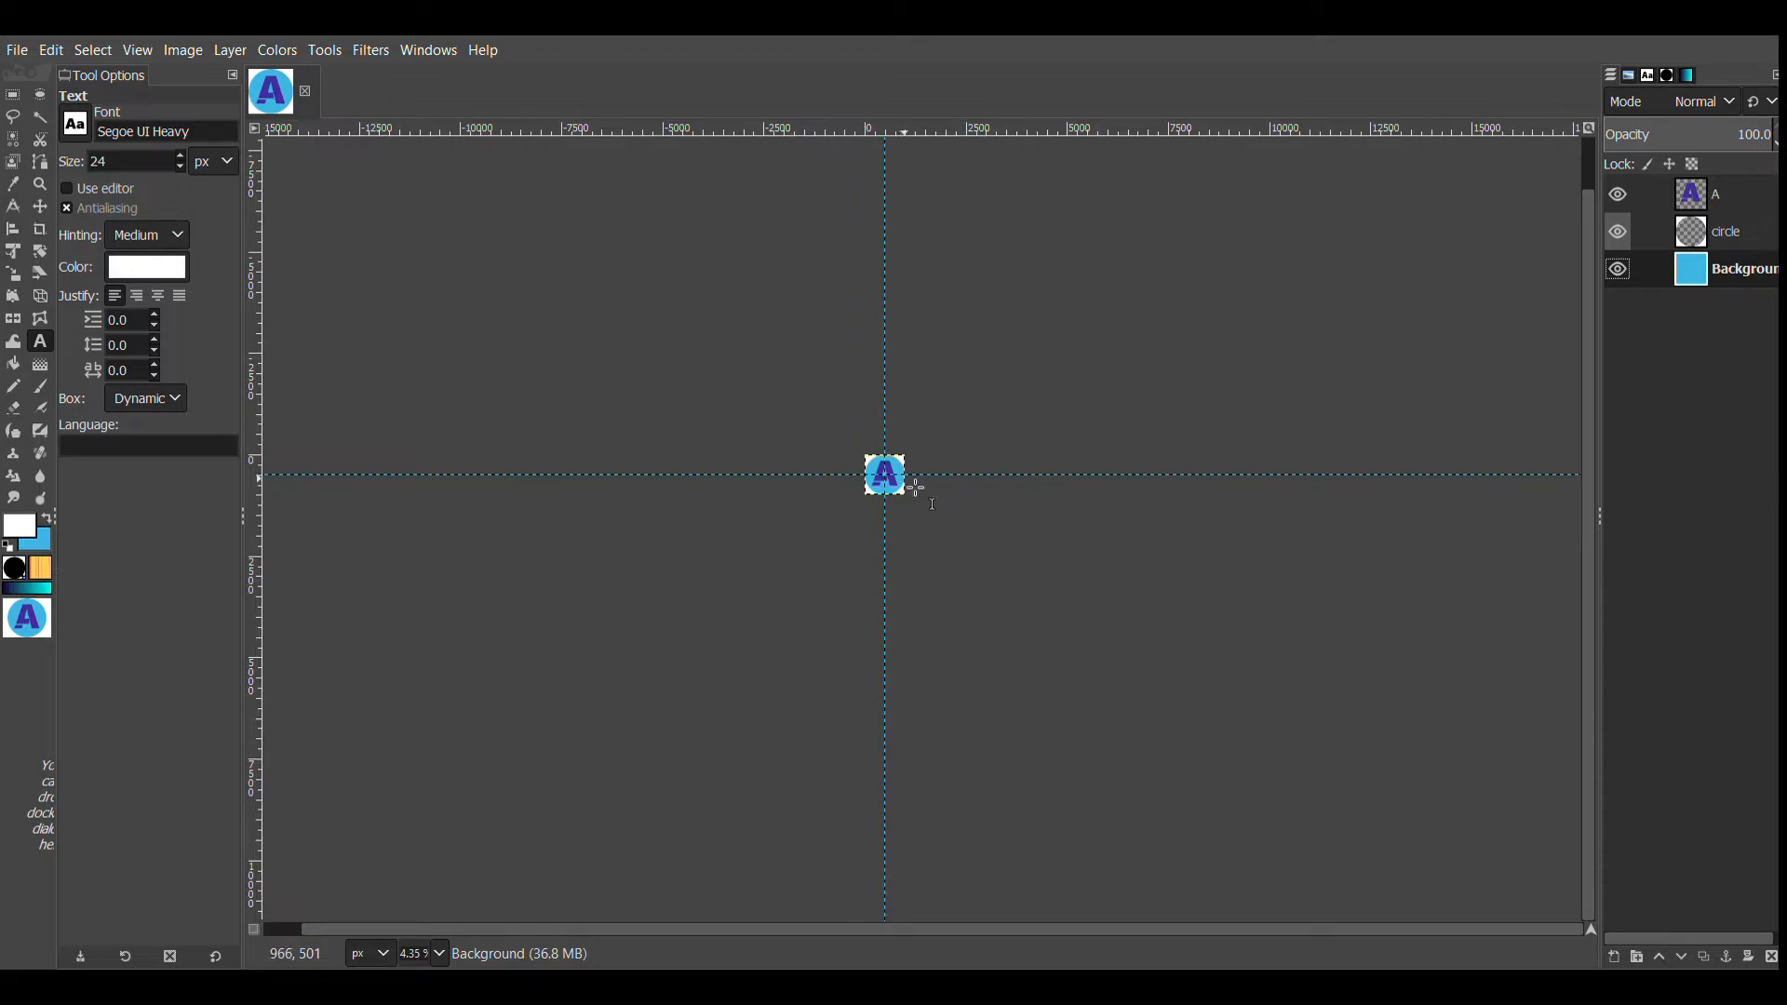
left_click(42, 207)
left_click_drag(897, 207, 916, 216)
left_click_drag(1089, 475, 1078, 663)
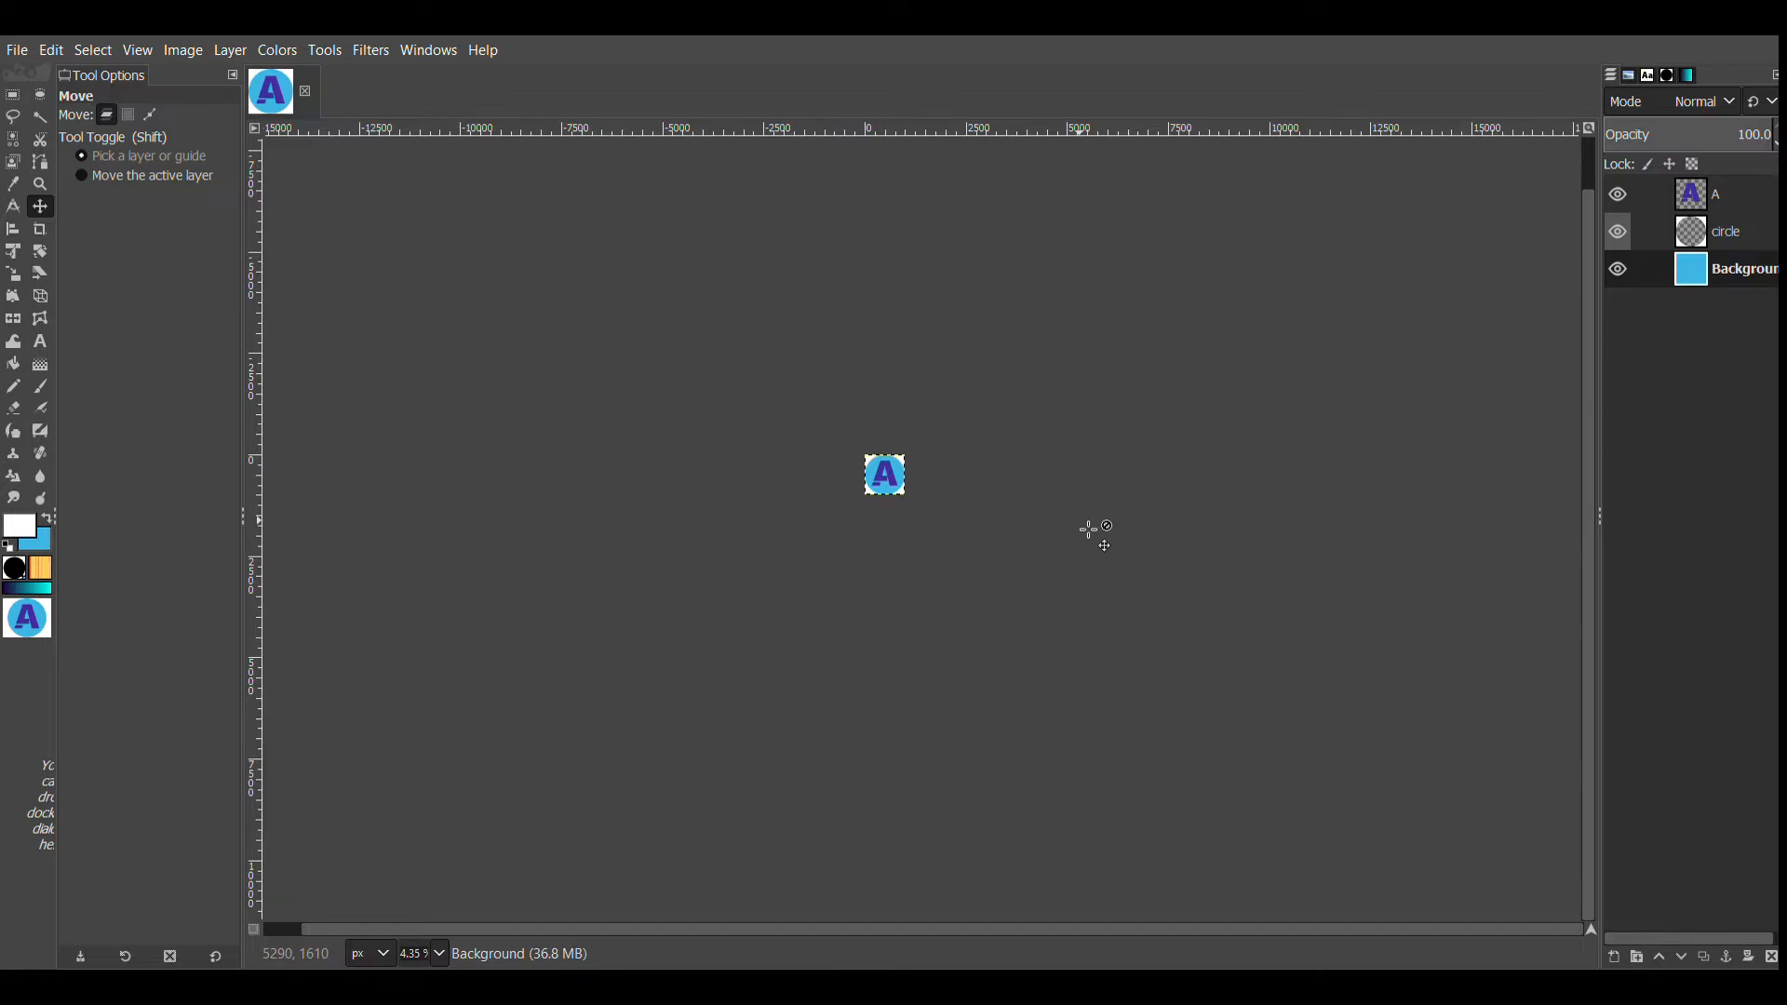
Examine the finished logo at different zoom levels to judge how it reads both small and large
scroll(989, 459, "up", 3)
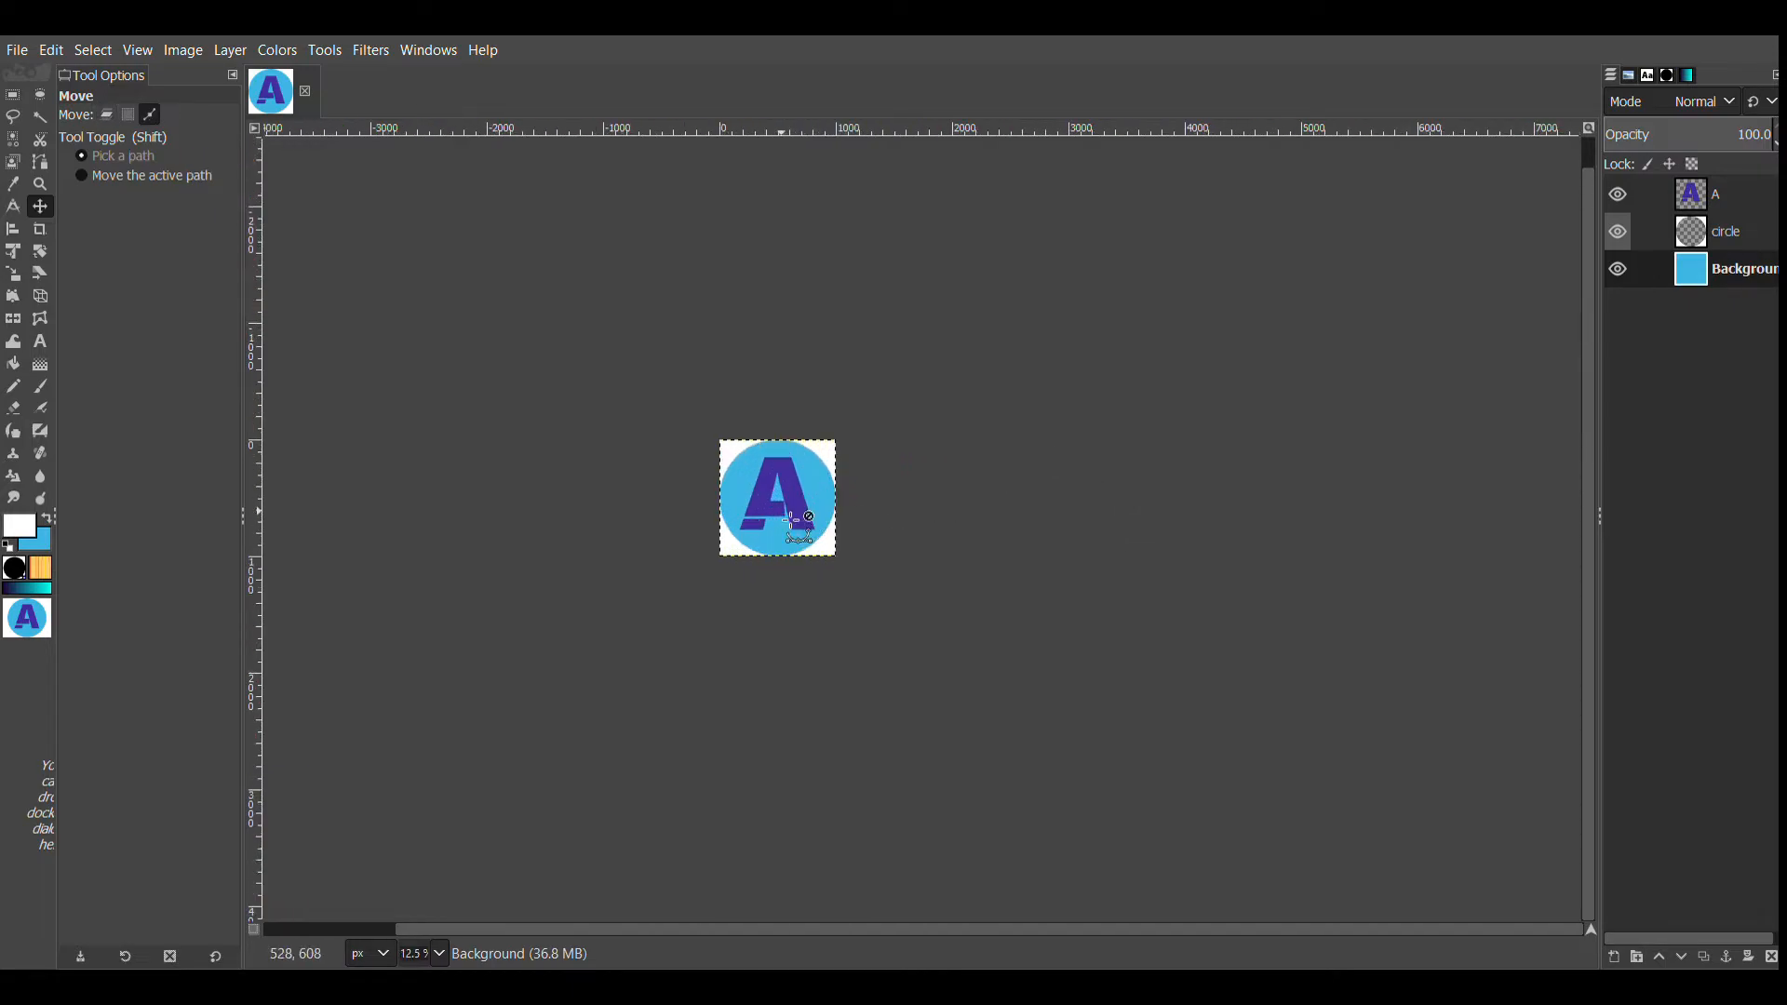
scroll(698, 530, "up", 2)
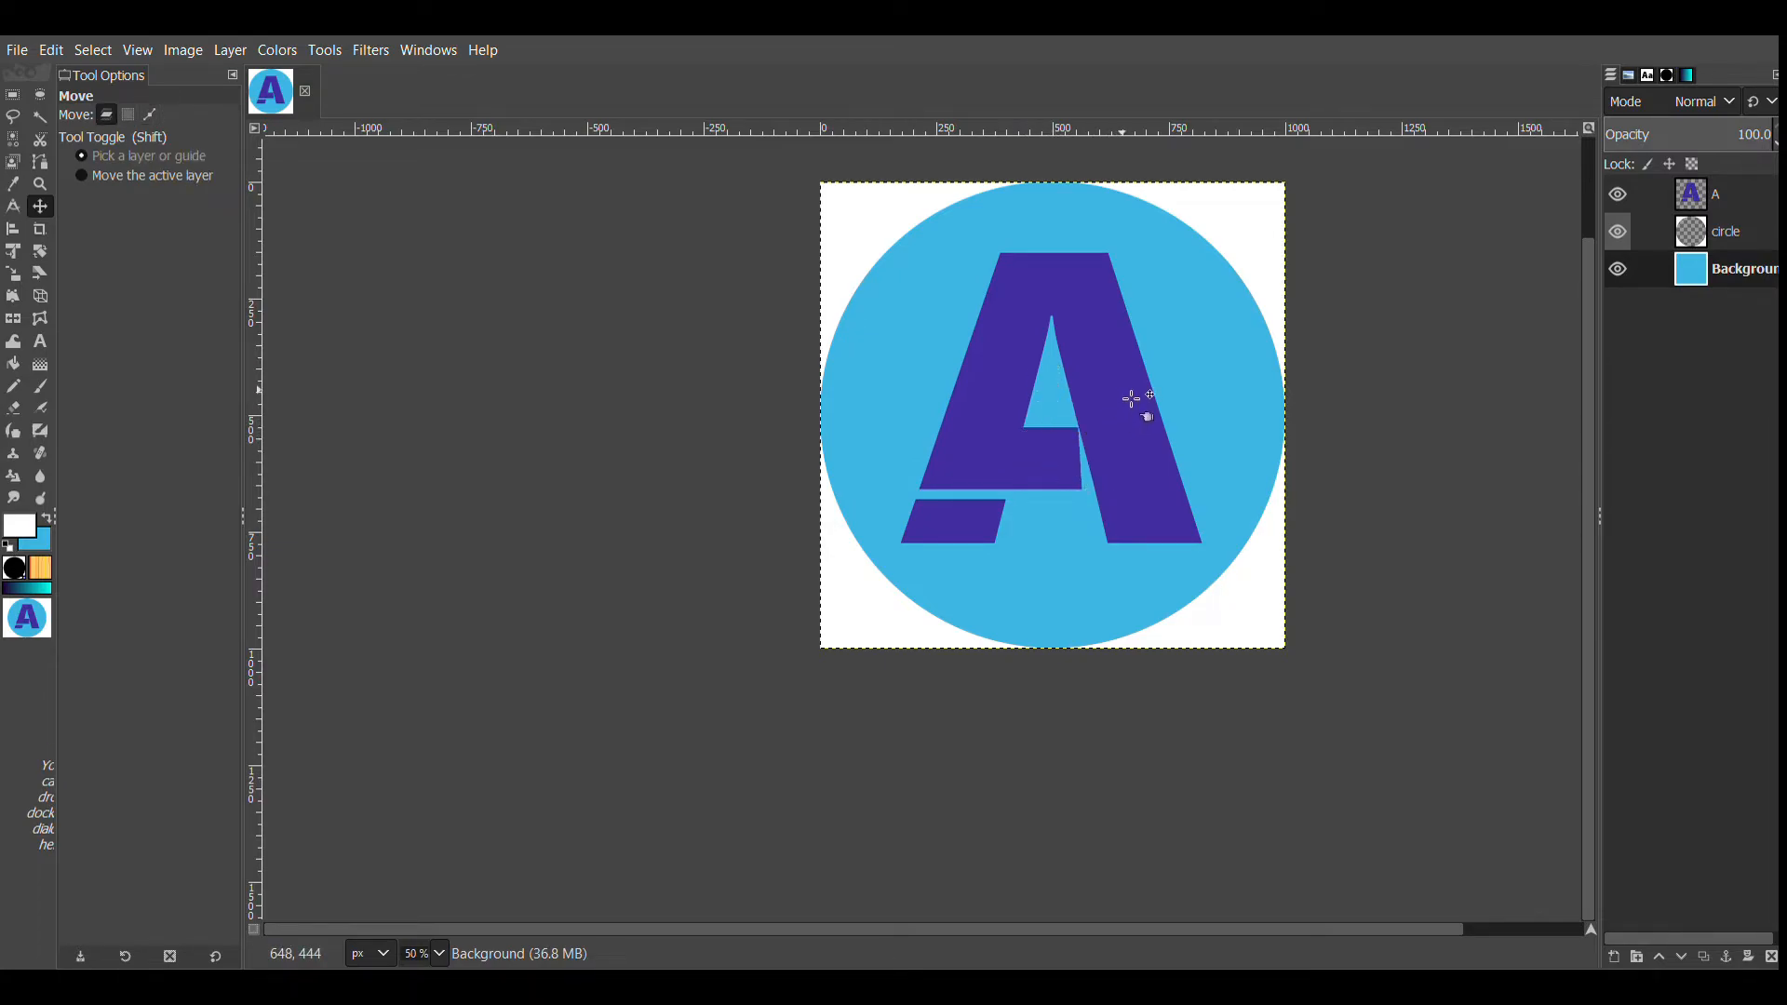
scroll(1105, 391, "up", 3)
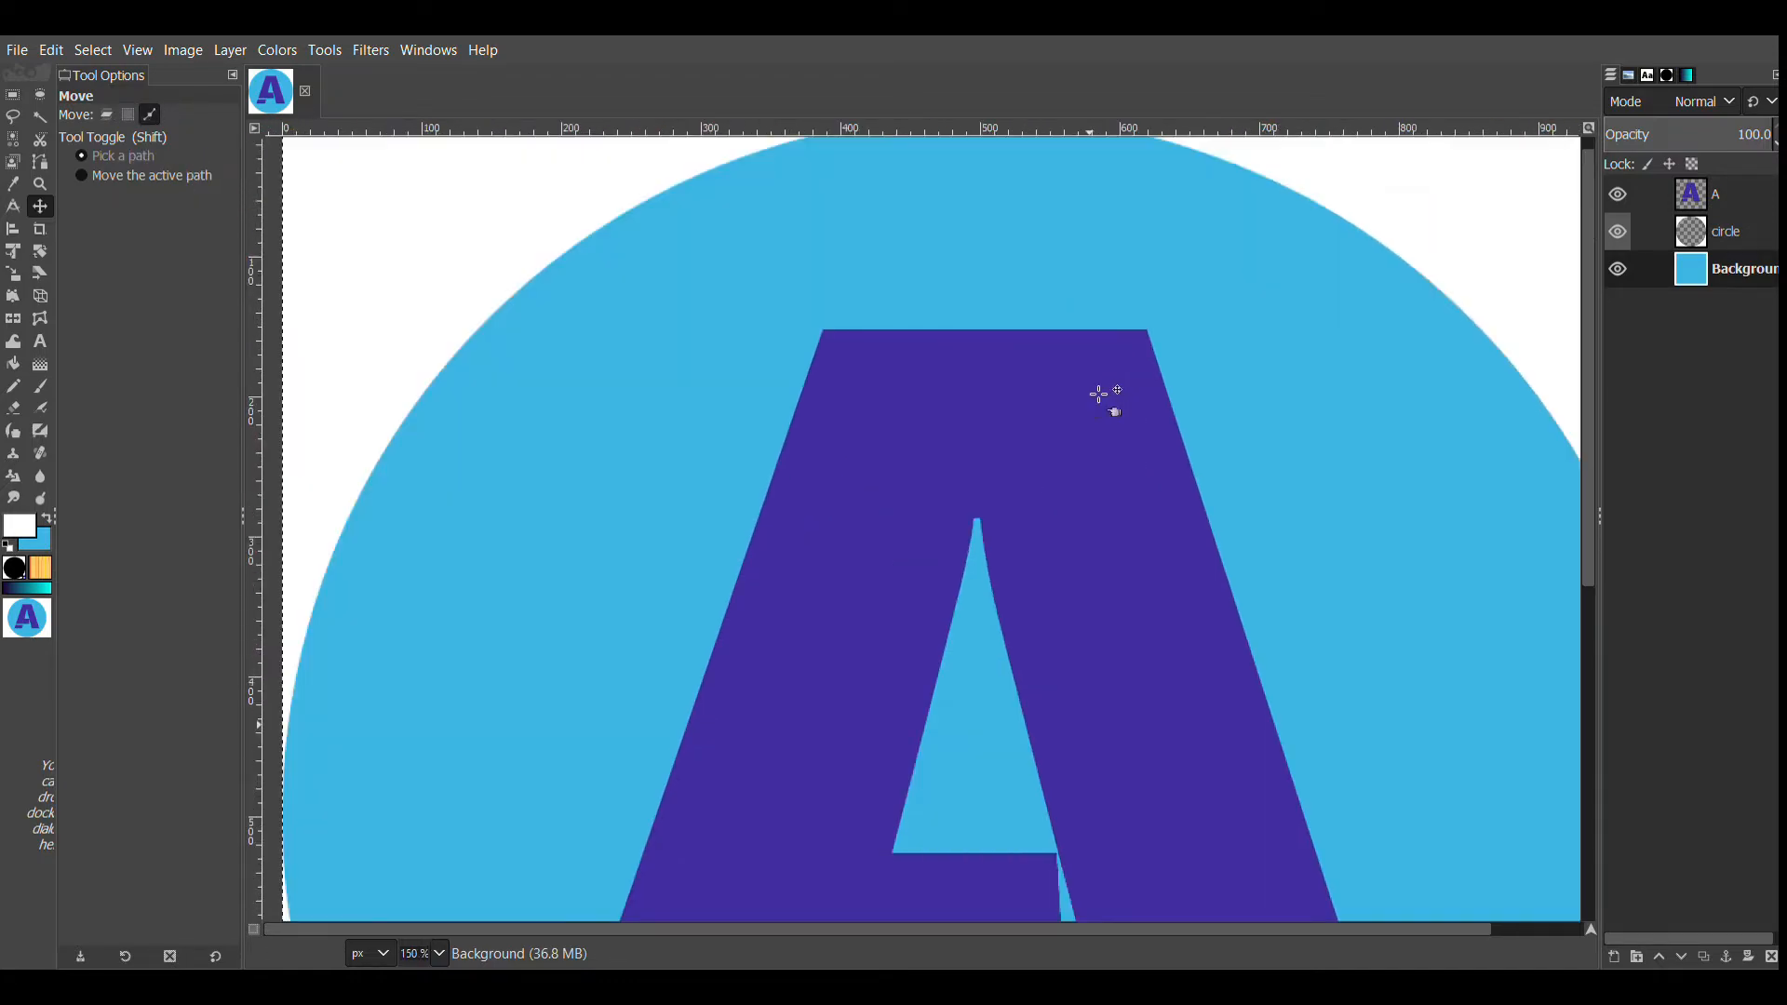
scroll(1101, 395, "down", 3)
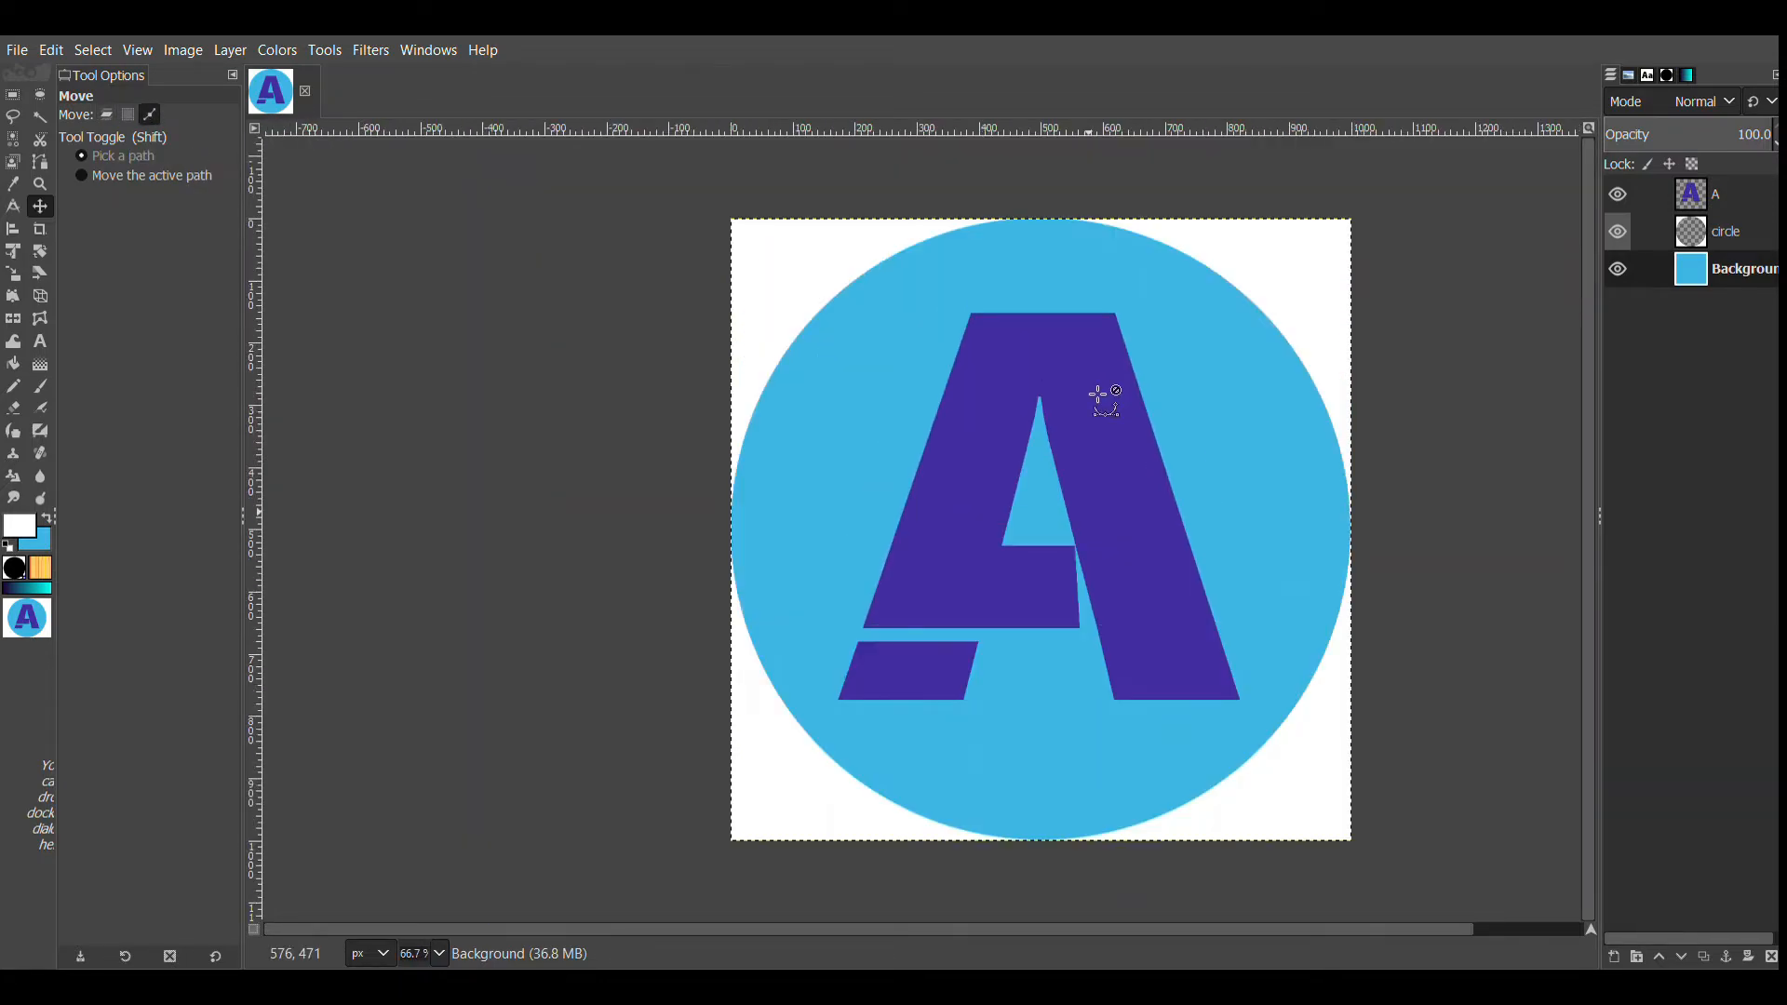
scroll(1099, 395, "down", 6)
scroll(1105, 395, "down", 2)
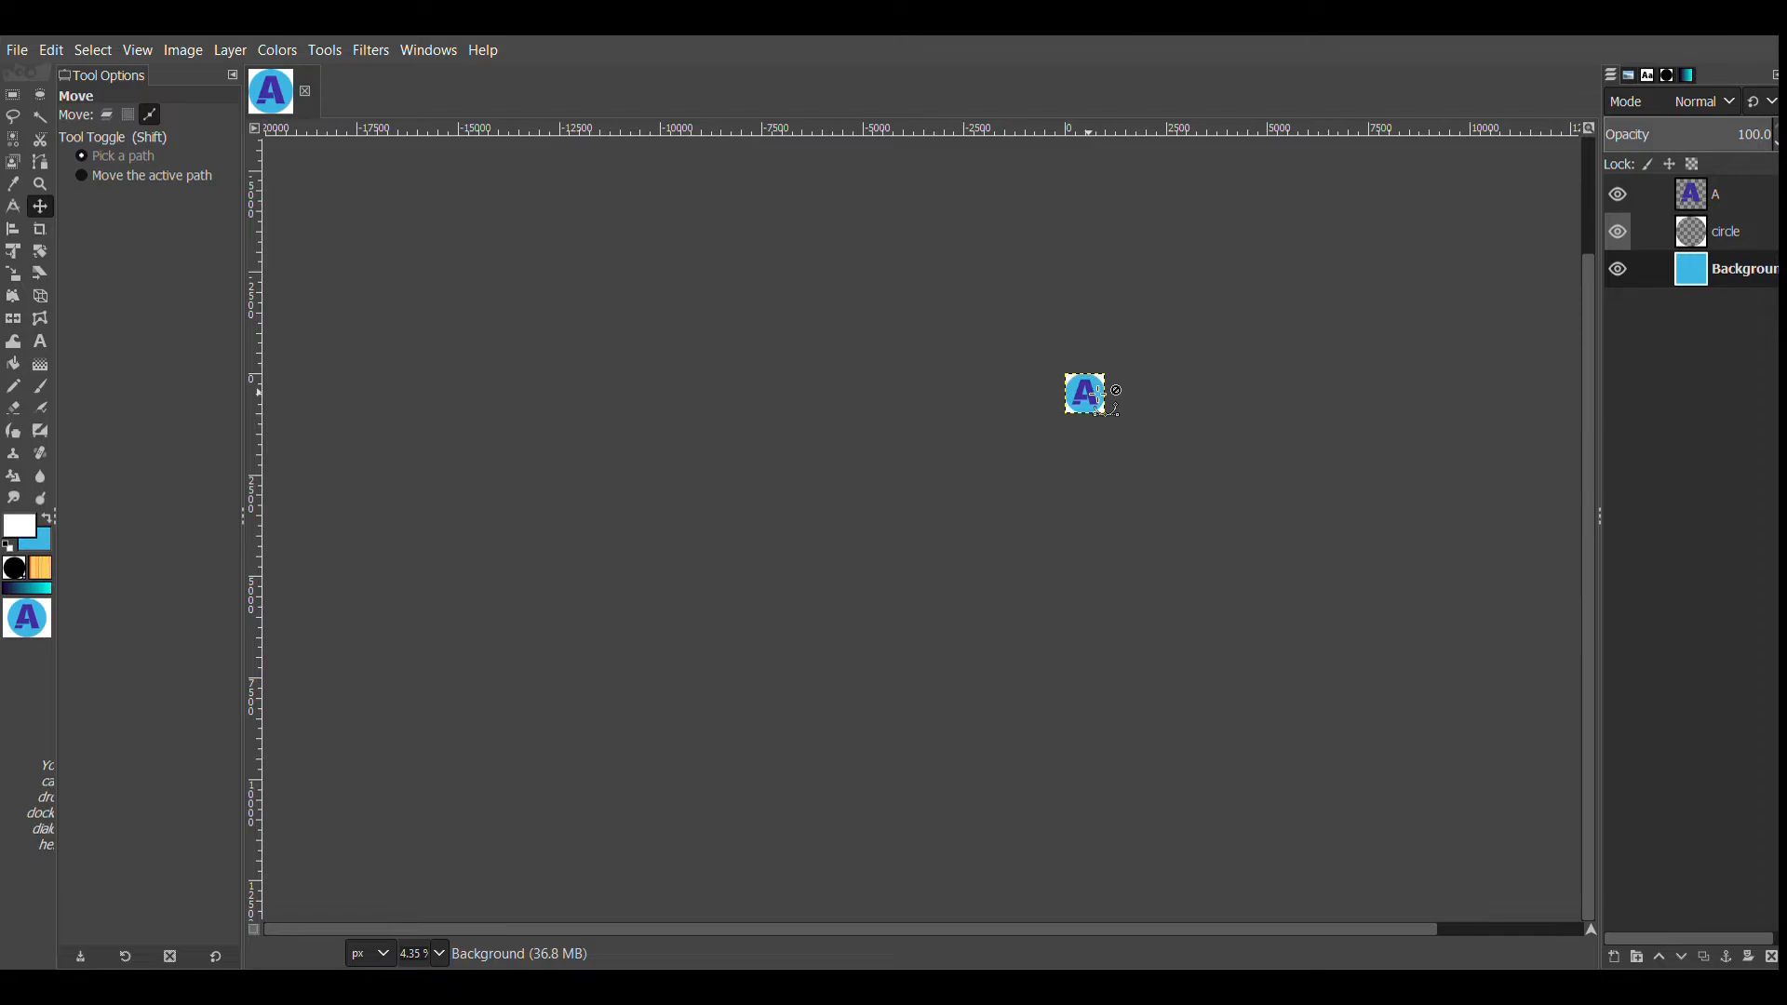
scroll(1099, 395, "down", 1)
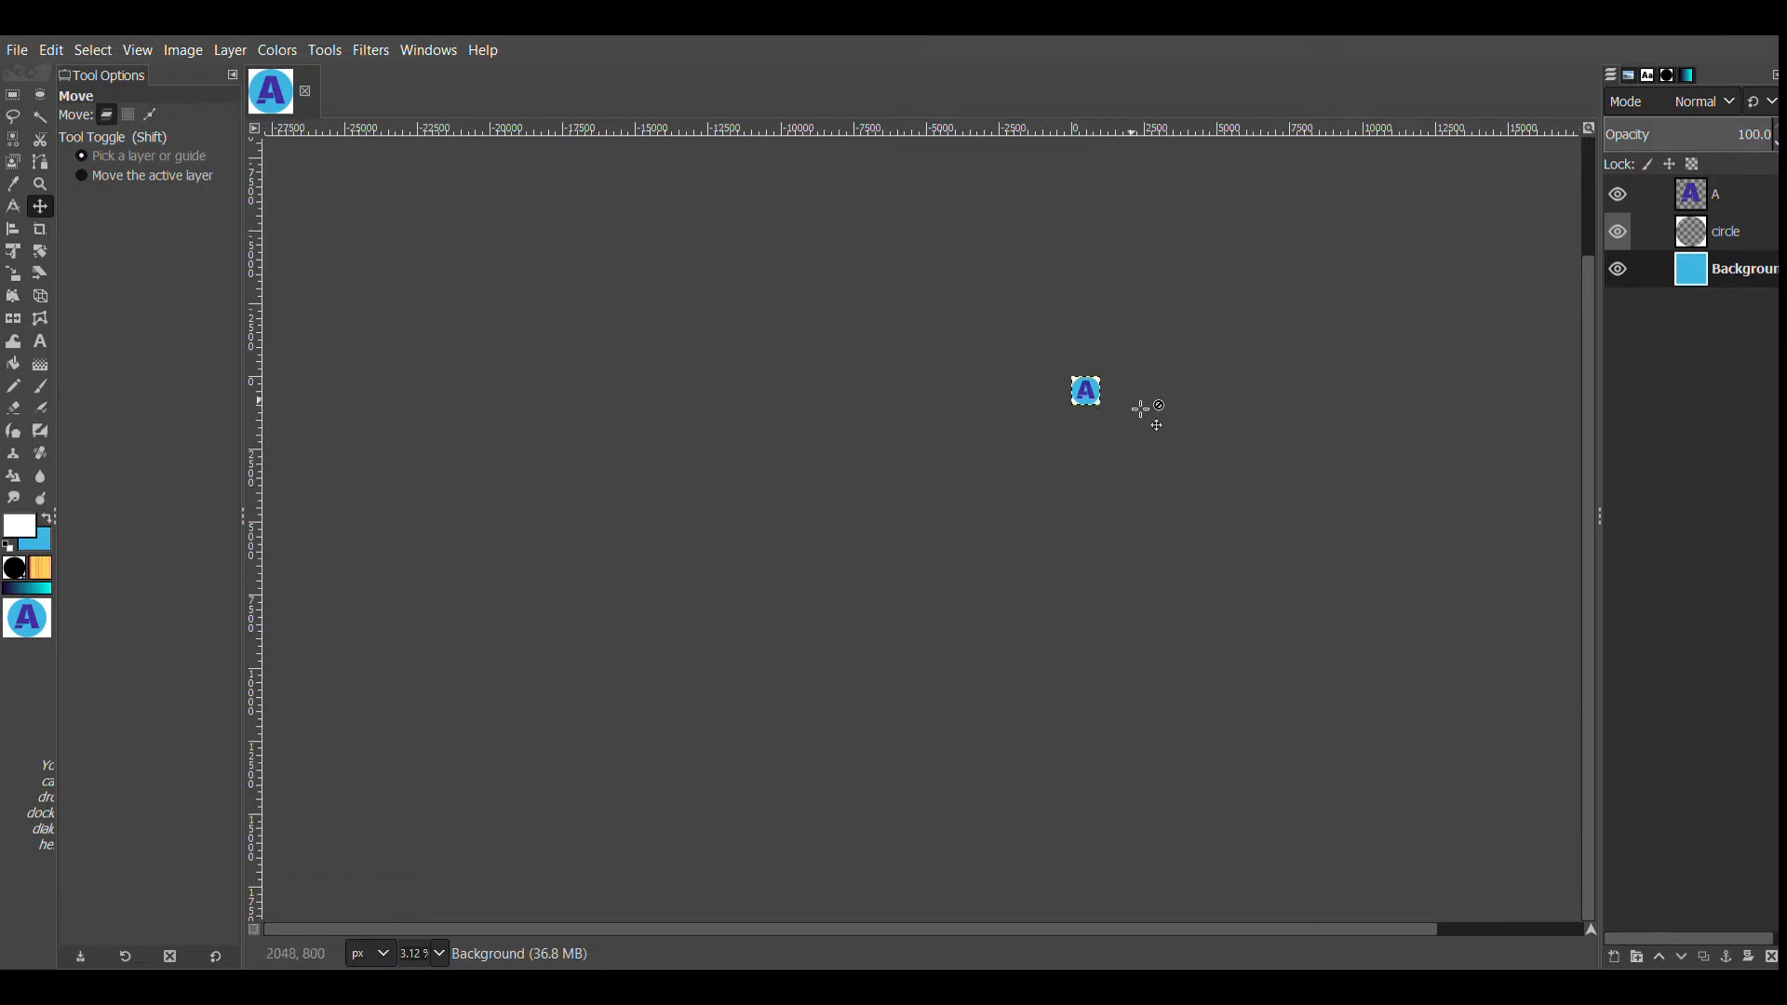
scroll(1129, 406, "up", 2)
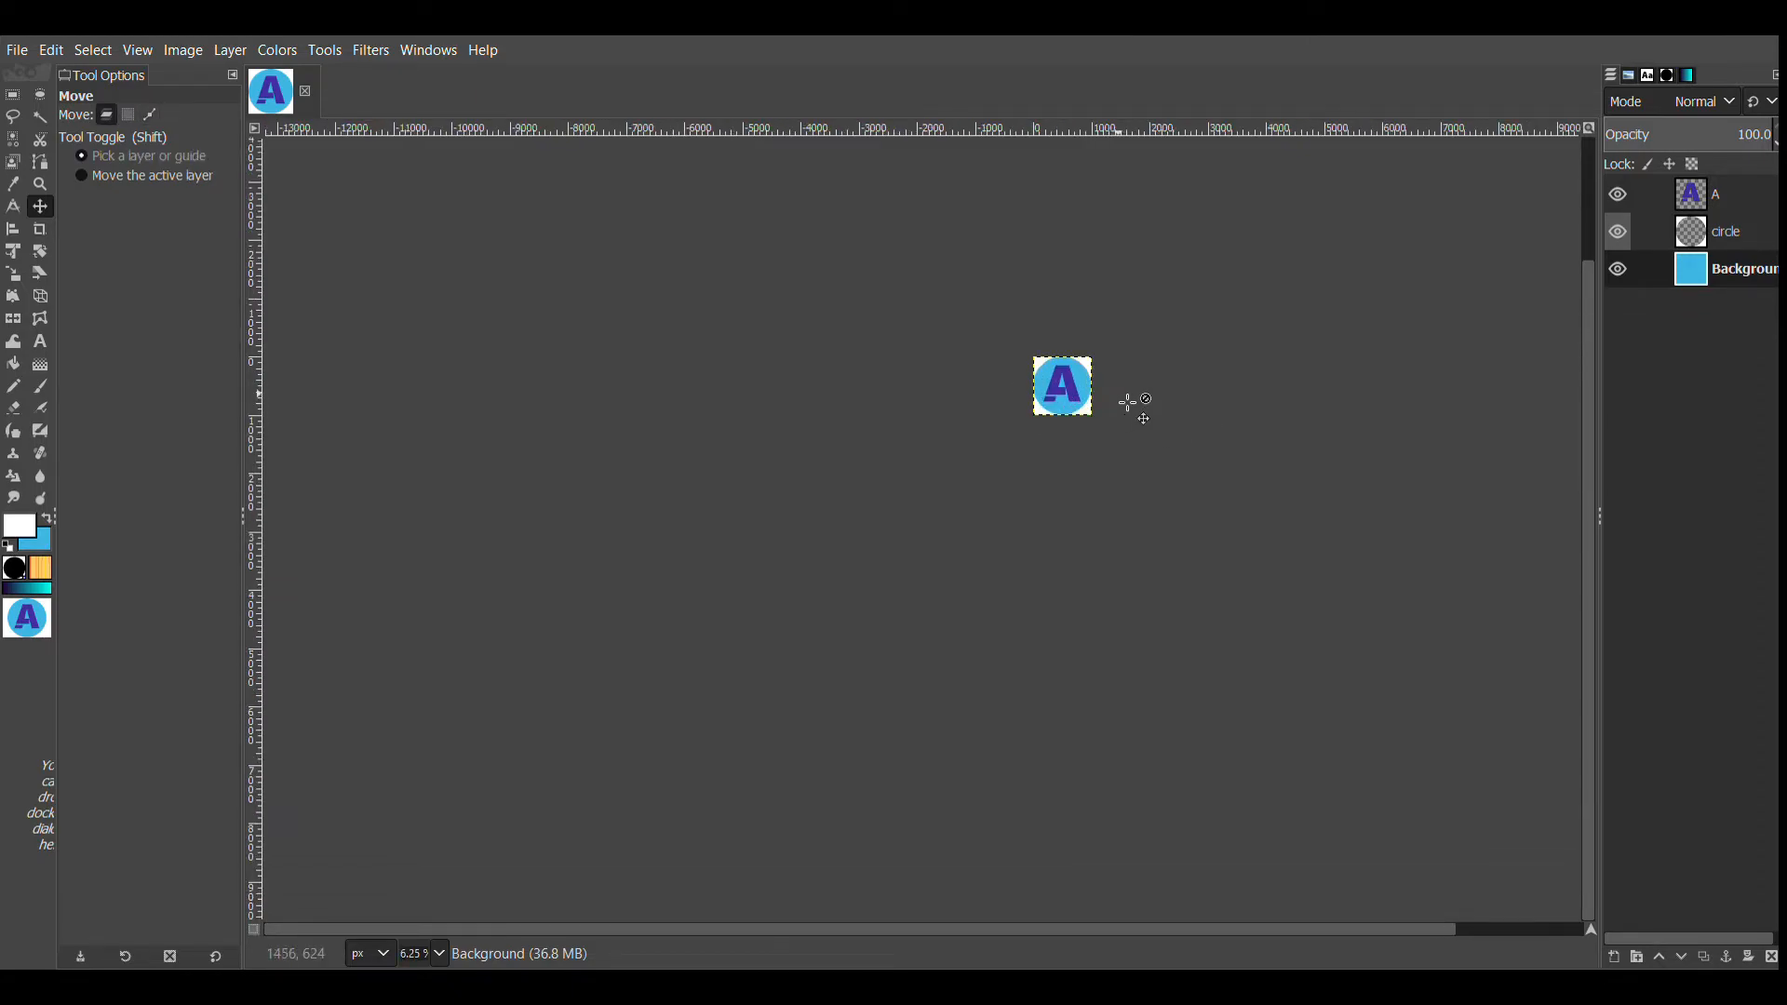
scroll(1132, 404, "up", 3)
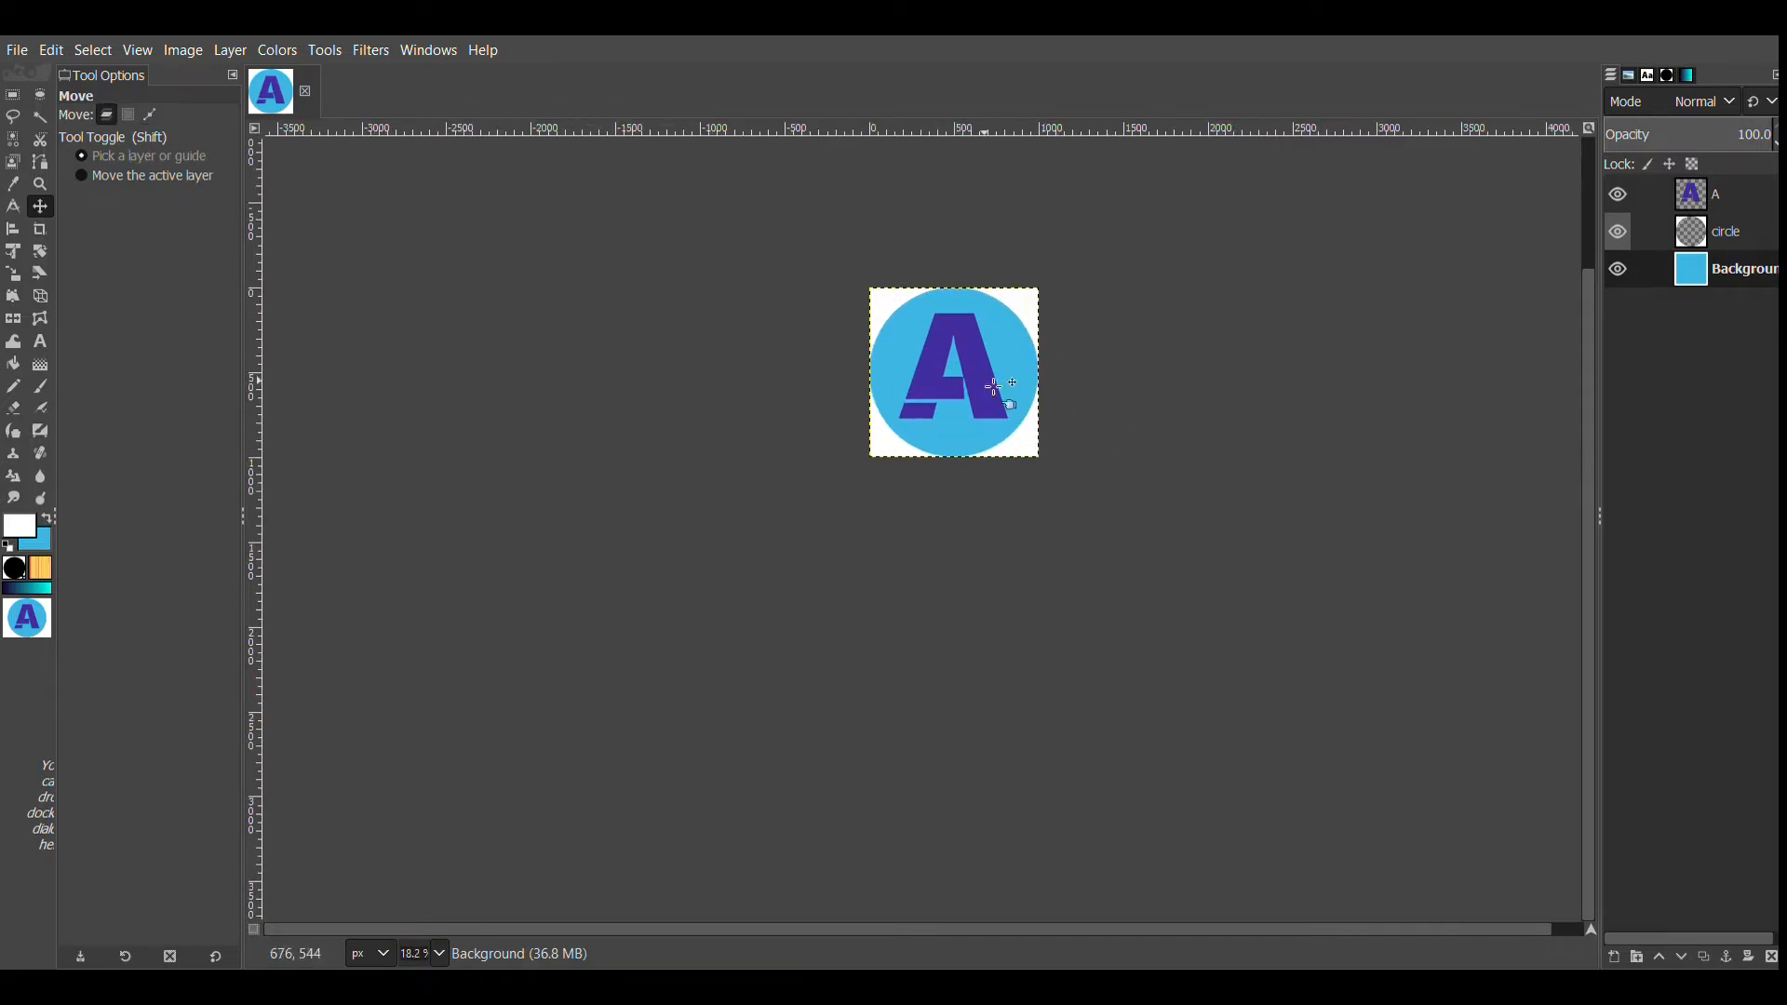
scroll(1087, 389, "up", 3)
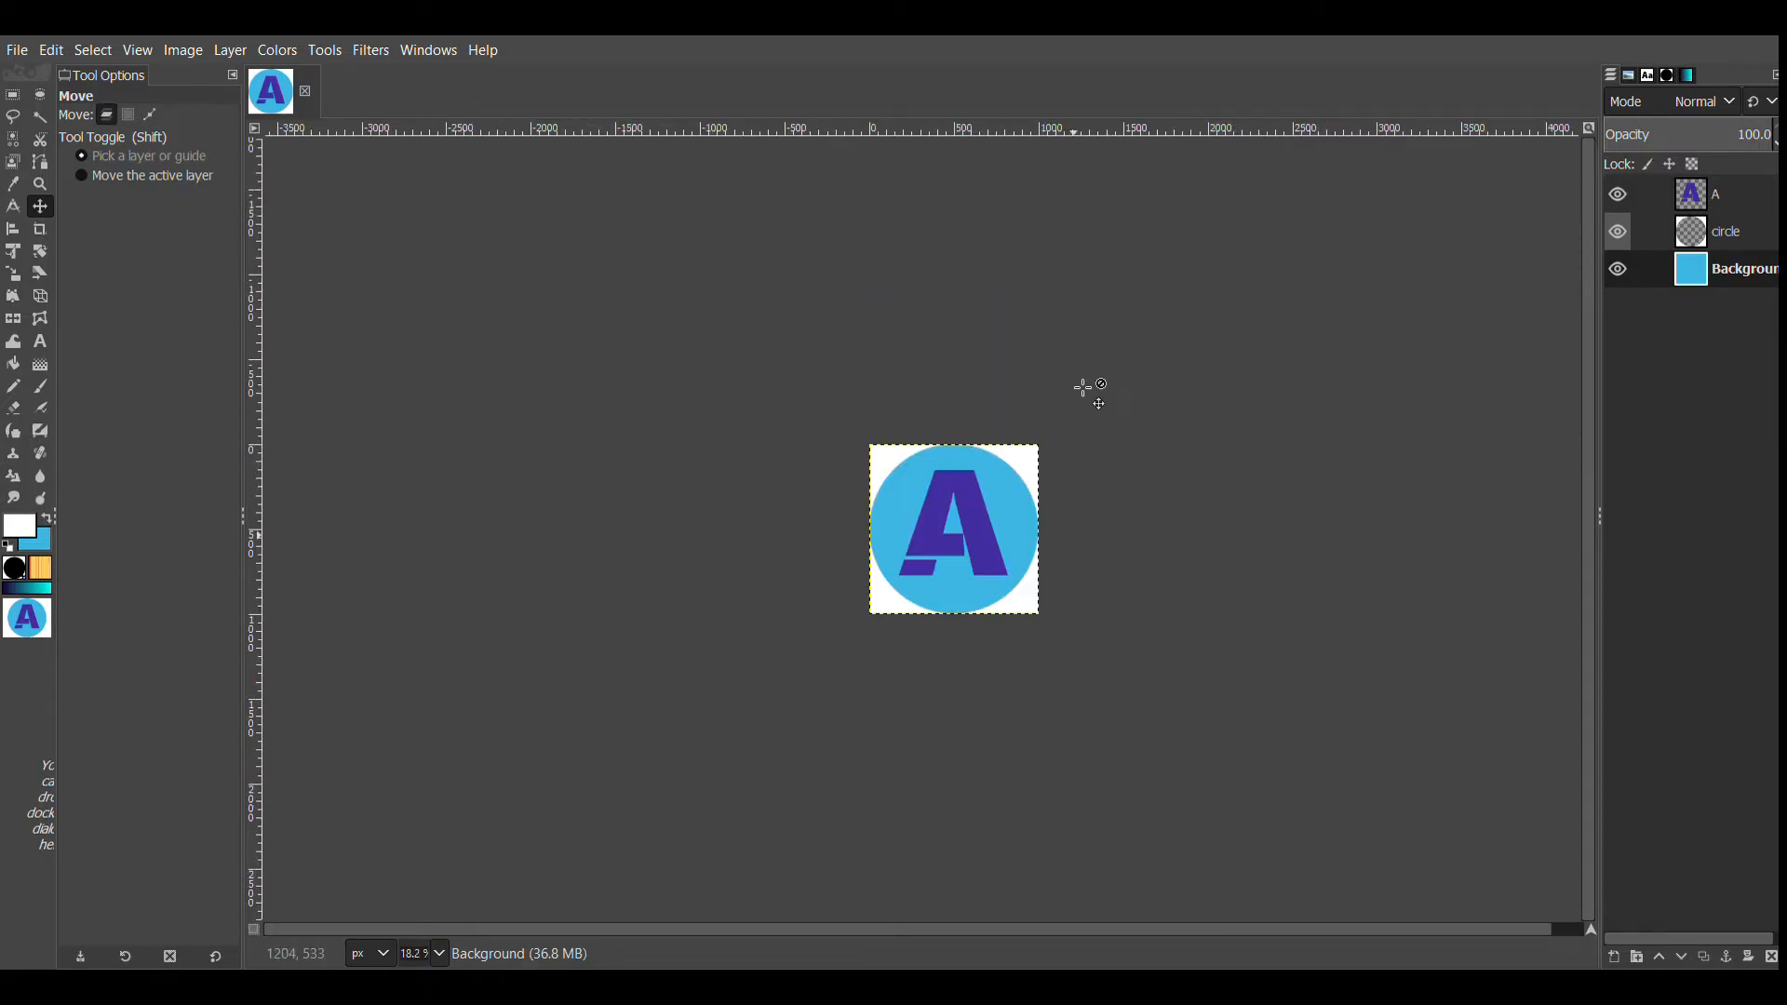
scroll(1084, 535, "up", 4)
scroll(590, 535, "up", 1)
scroll(590, 536, "down", 3)
scroll(465, 534, "up", 1)
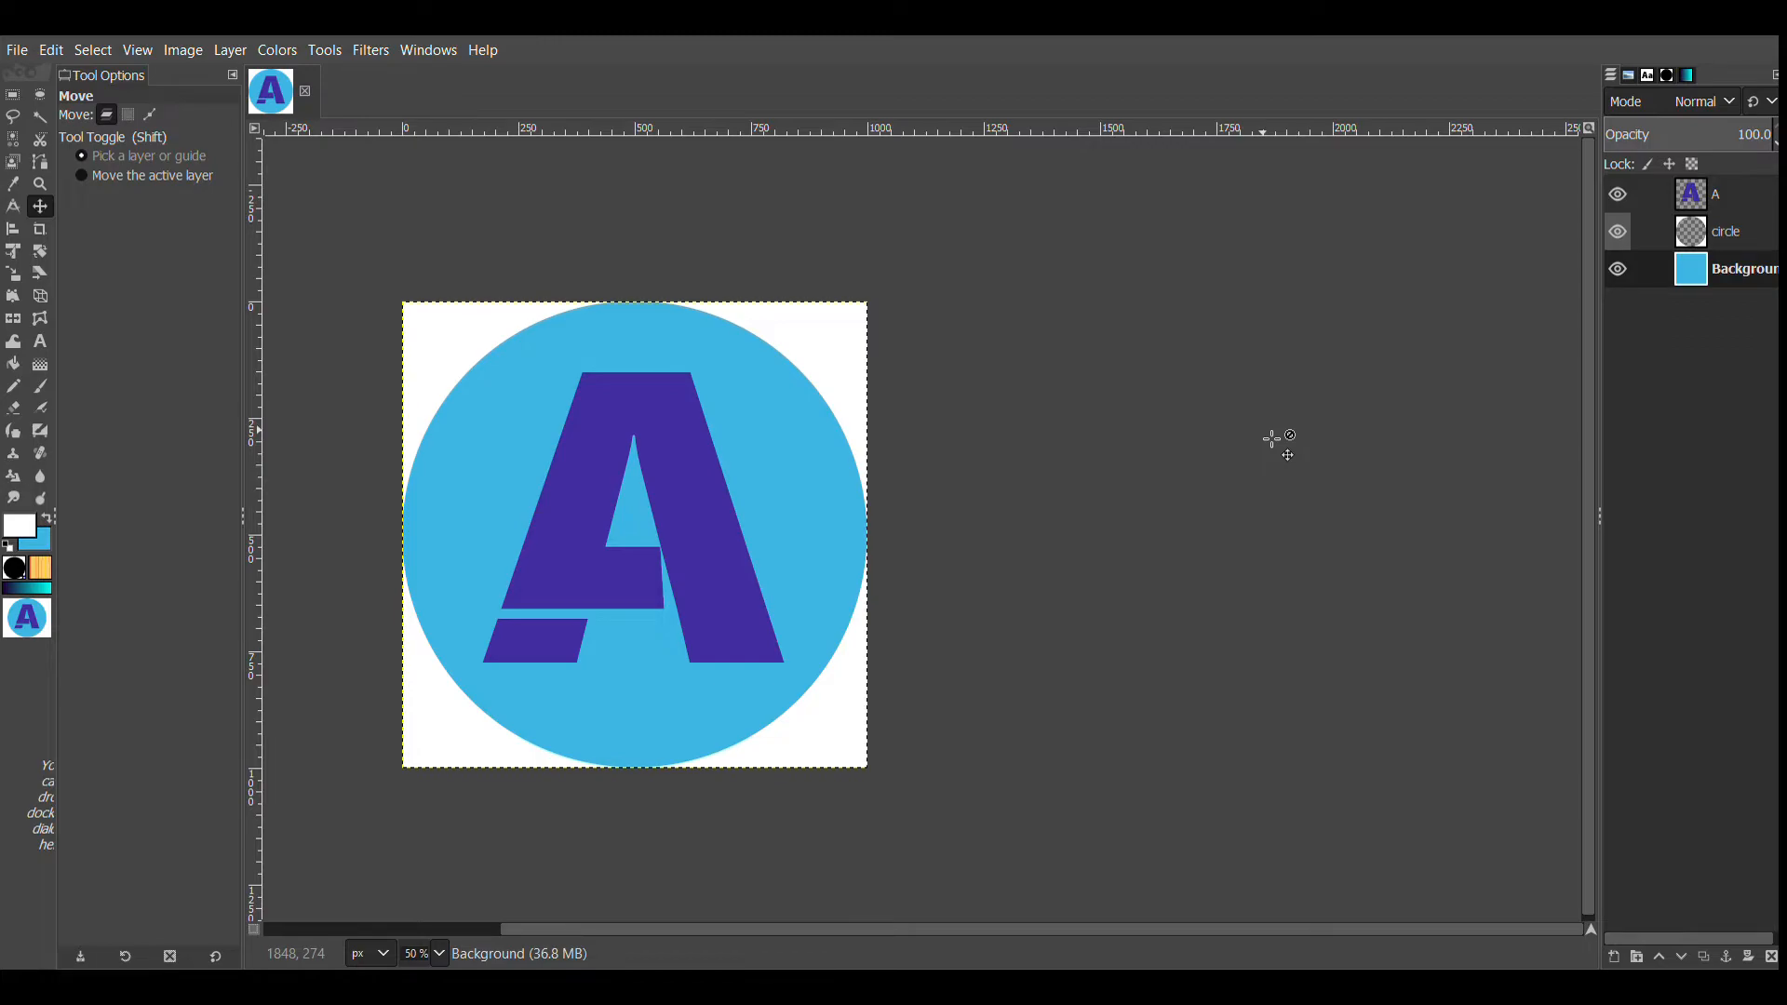
Hide the circle and Background layers and make the A layer active
left_click(1621, 233)
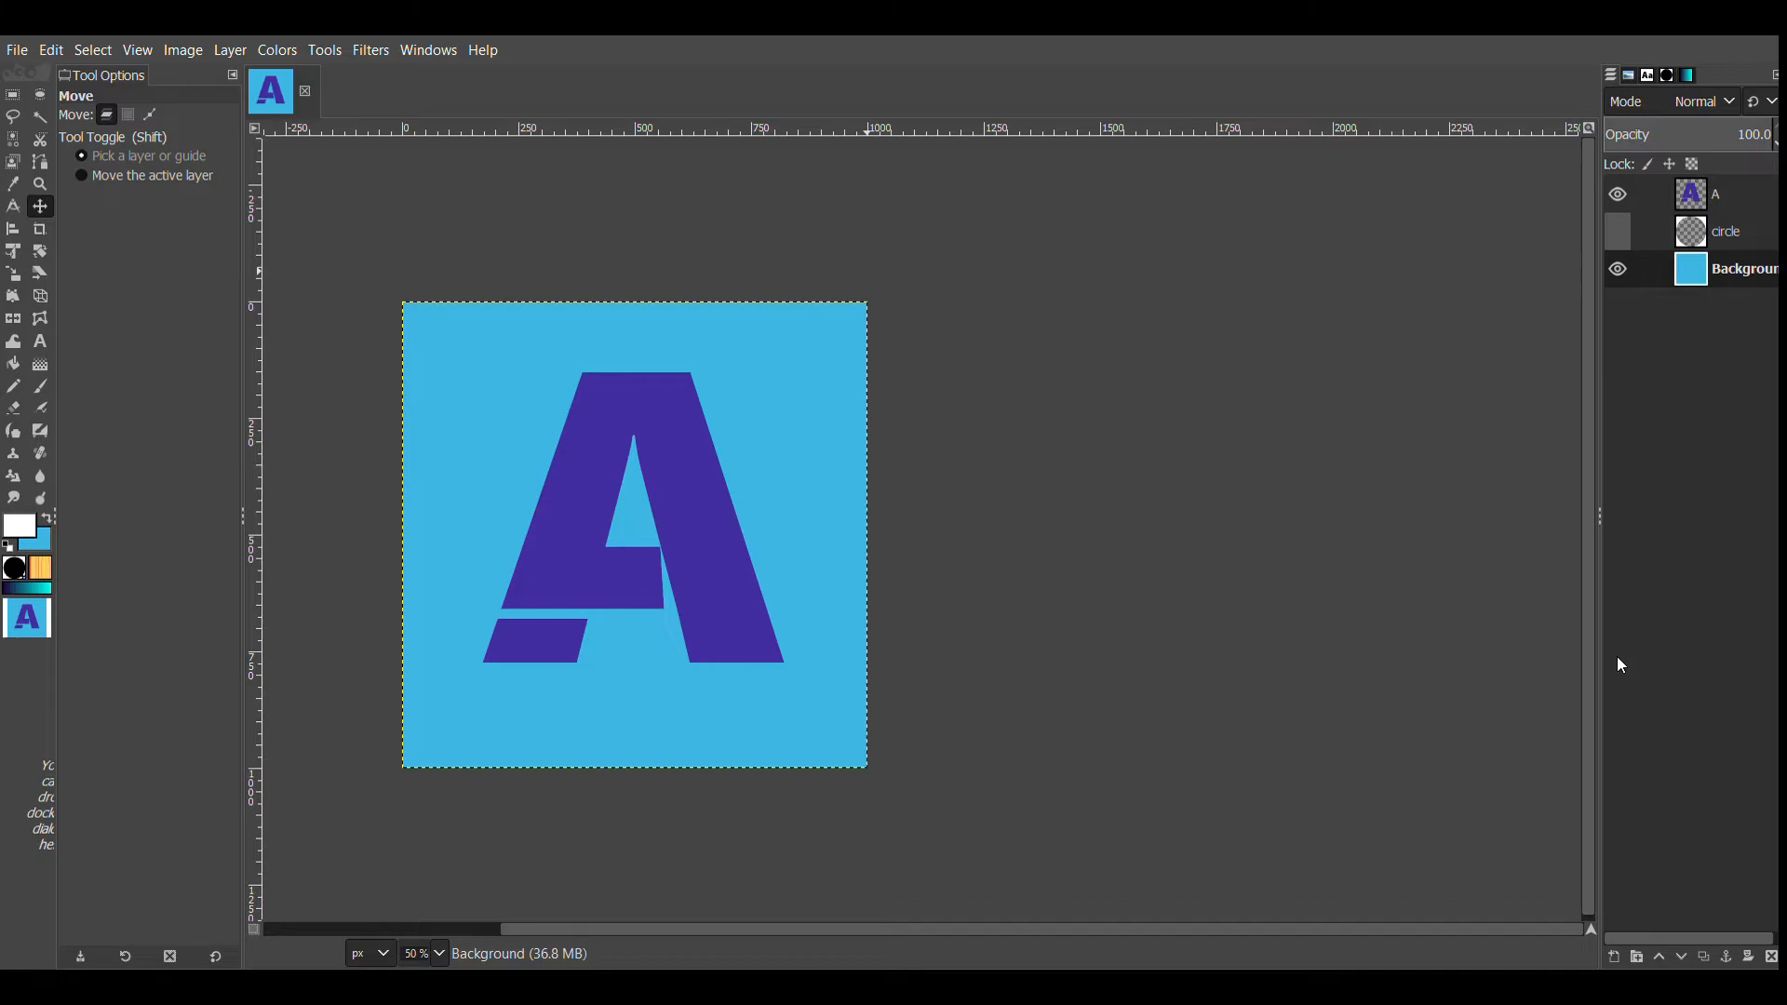
left_click(946, 736)
left_click(1621, 271)
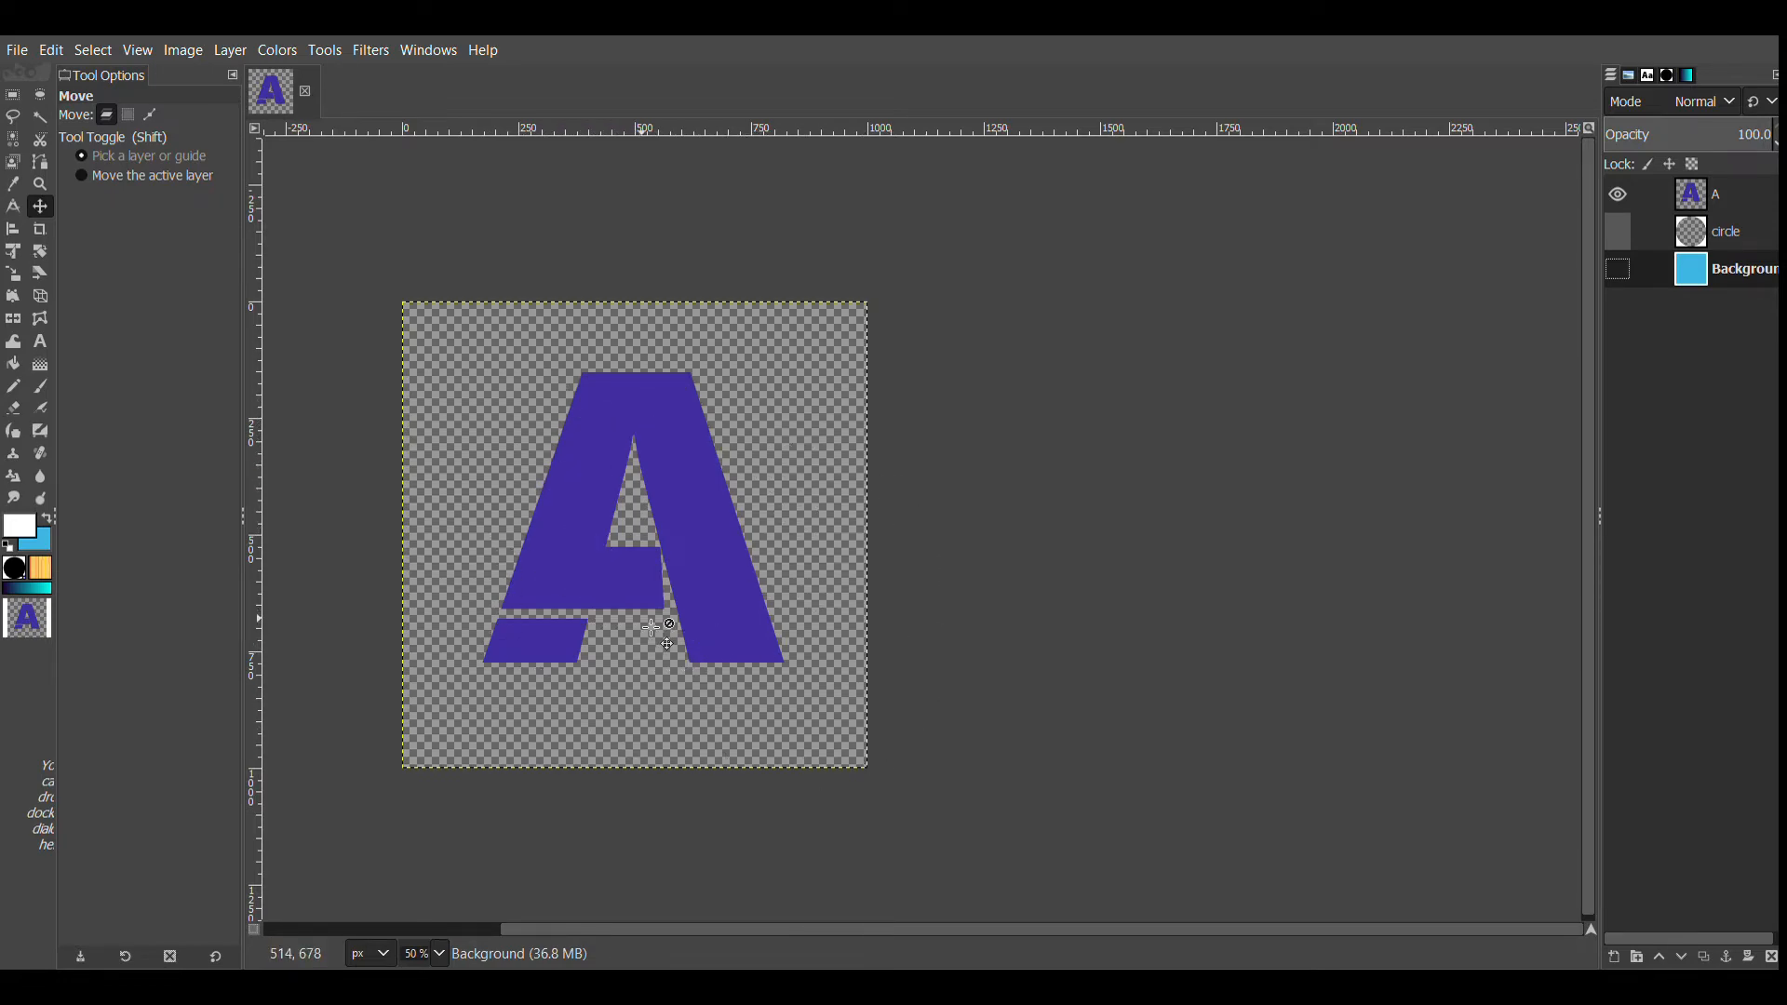
left_click(1706, 197)
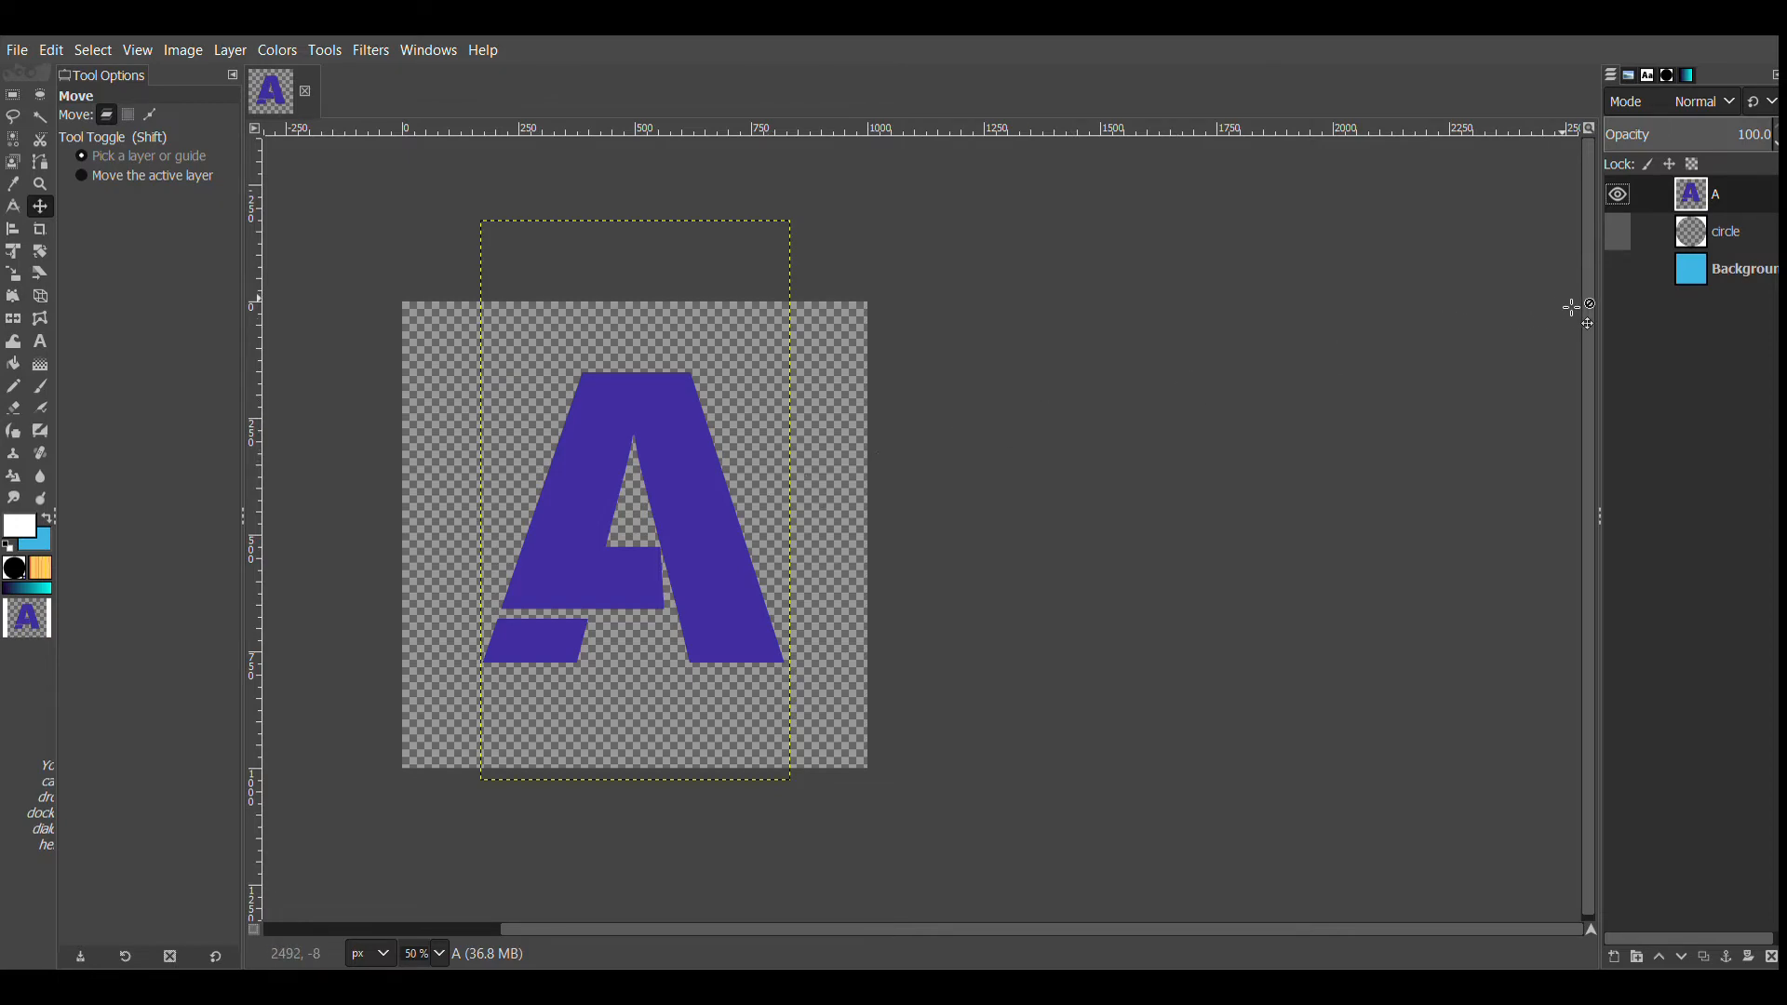
left_click(1765, 144)
mouse_move(1378, 182)
left_mouse_down()
mouse_move(1080, 209)
mouse_move(1351, 203)
left_mouse_up()
left_click(28, 54)
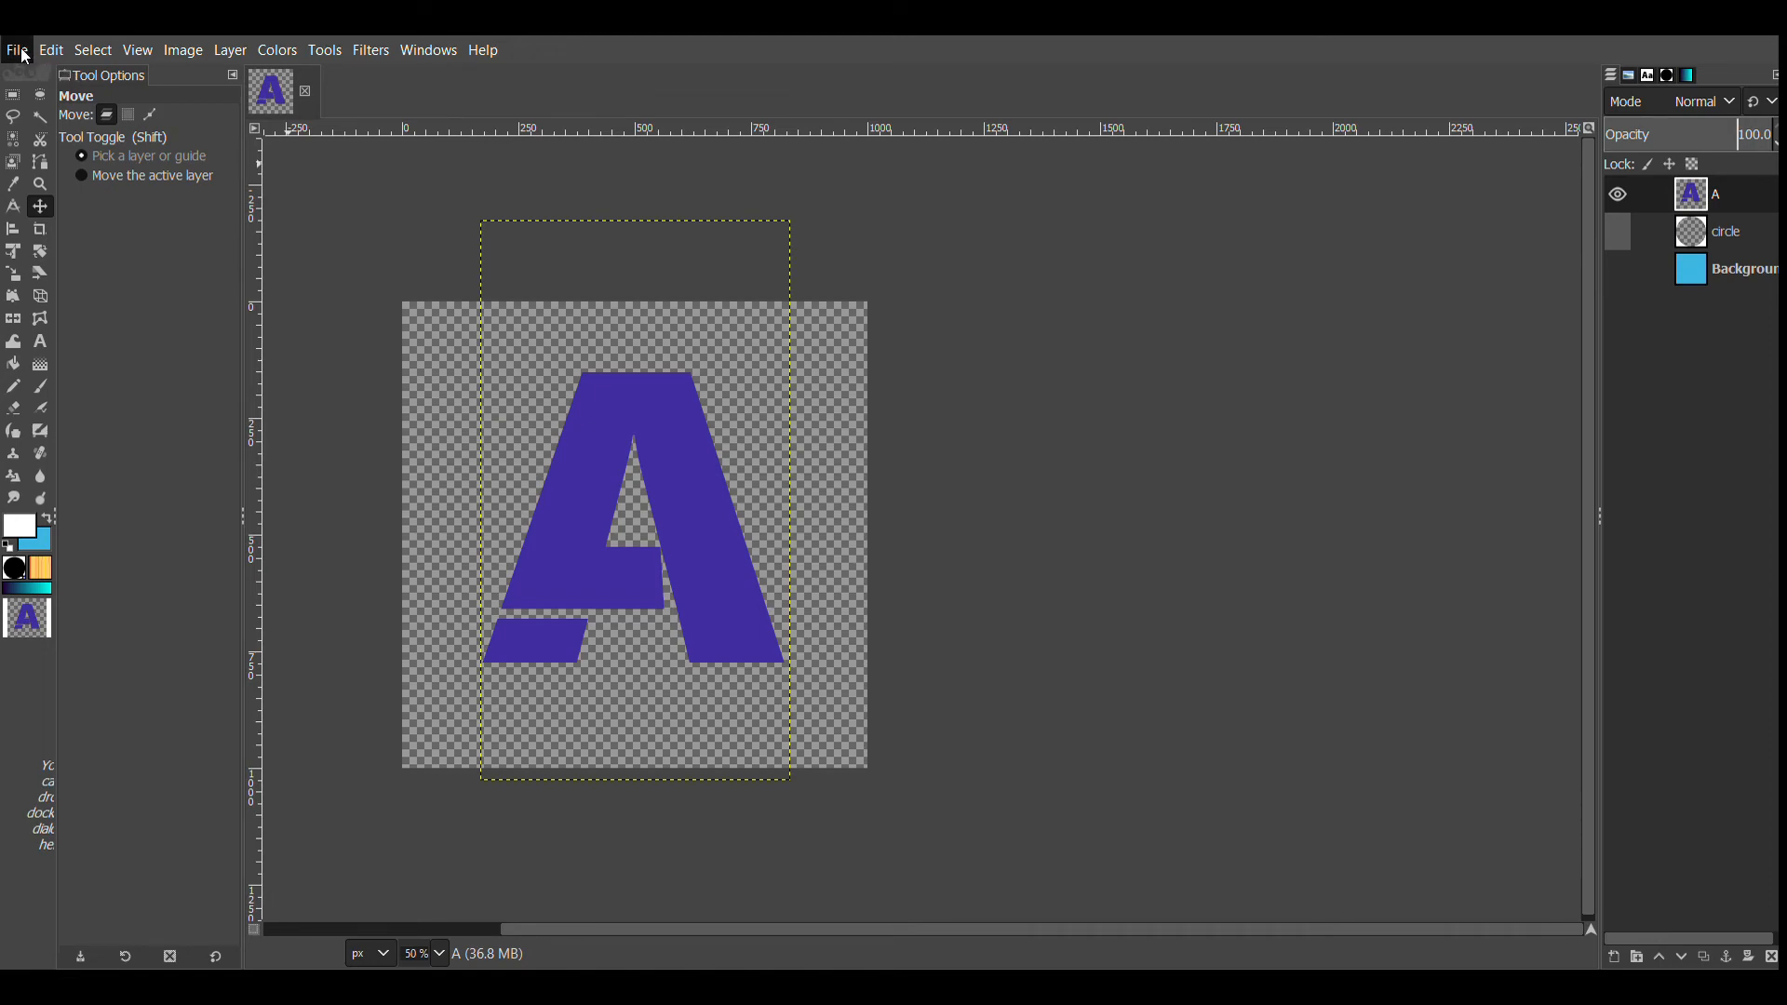
left_click(99, 391)
Show the blue Background layer behind the A and hide it again
left_click(1619, 269)
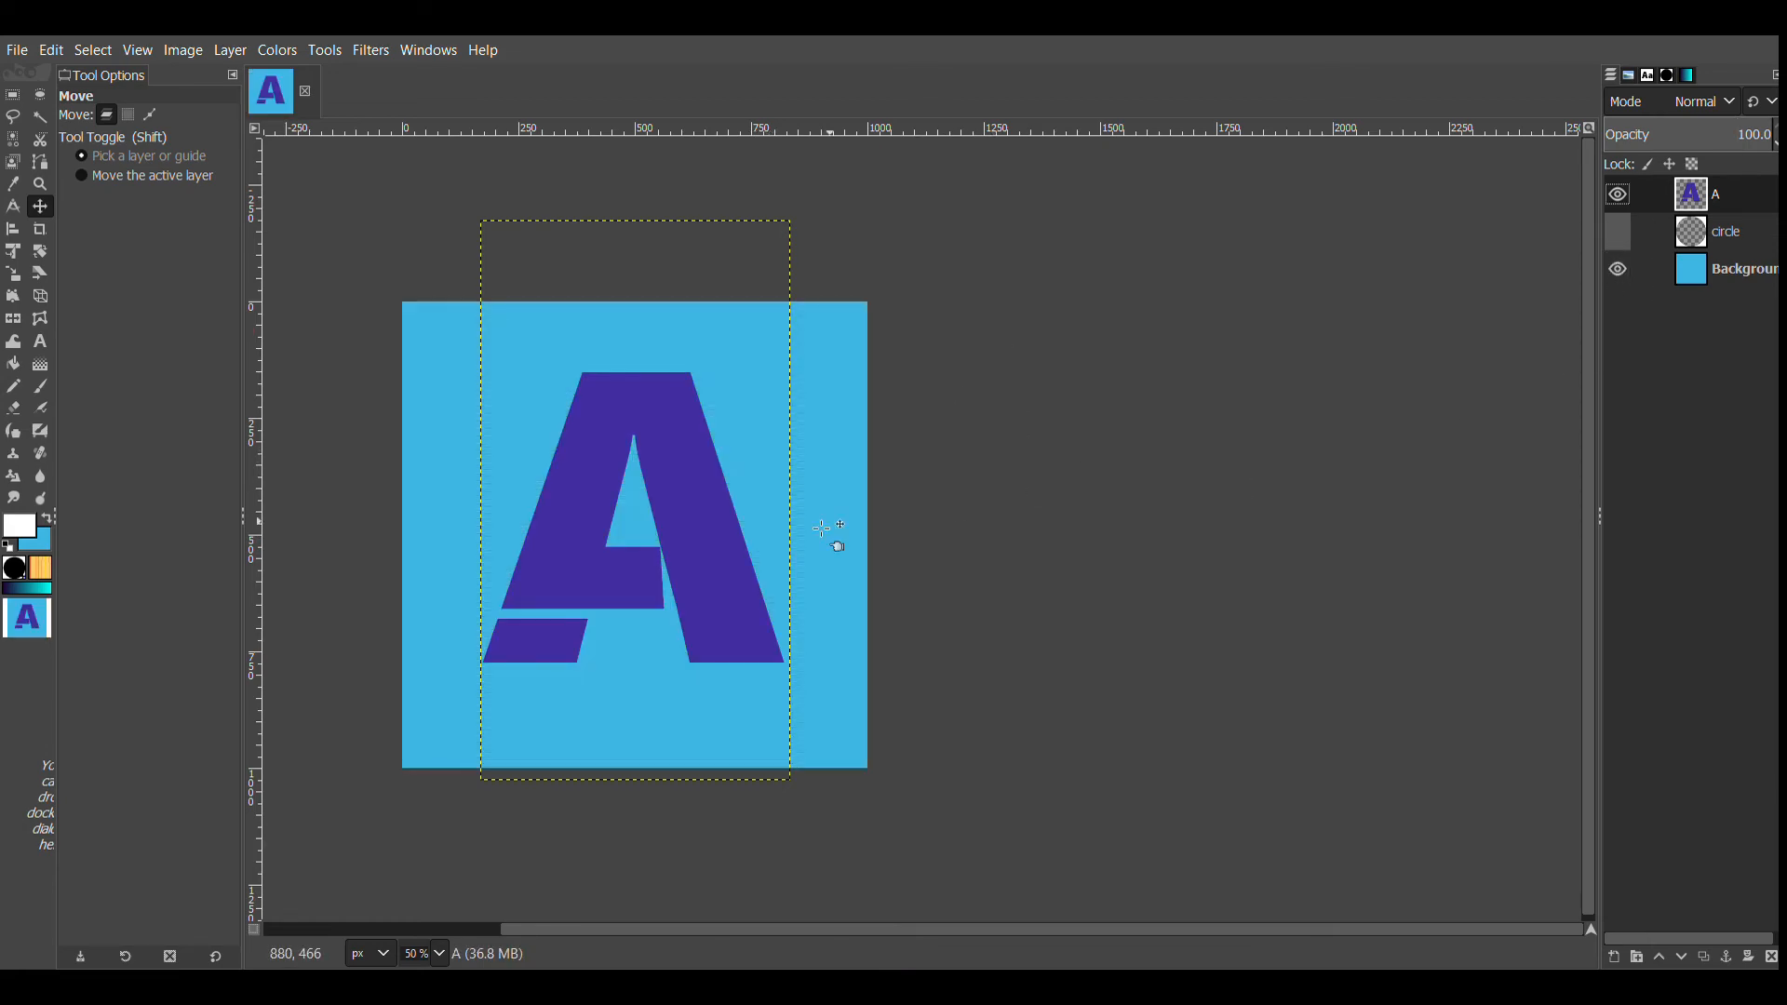
left_click(1619, 269)
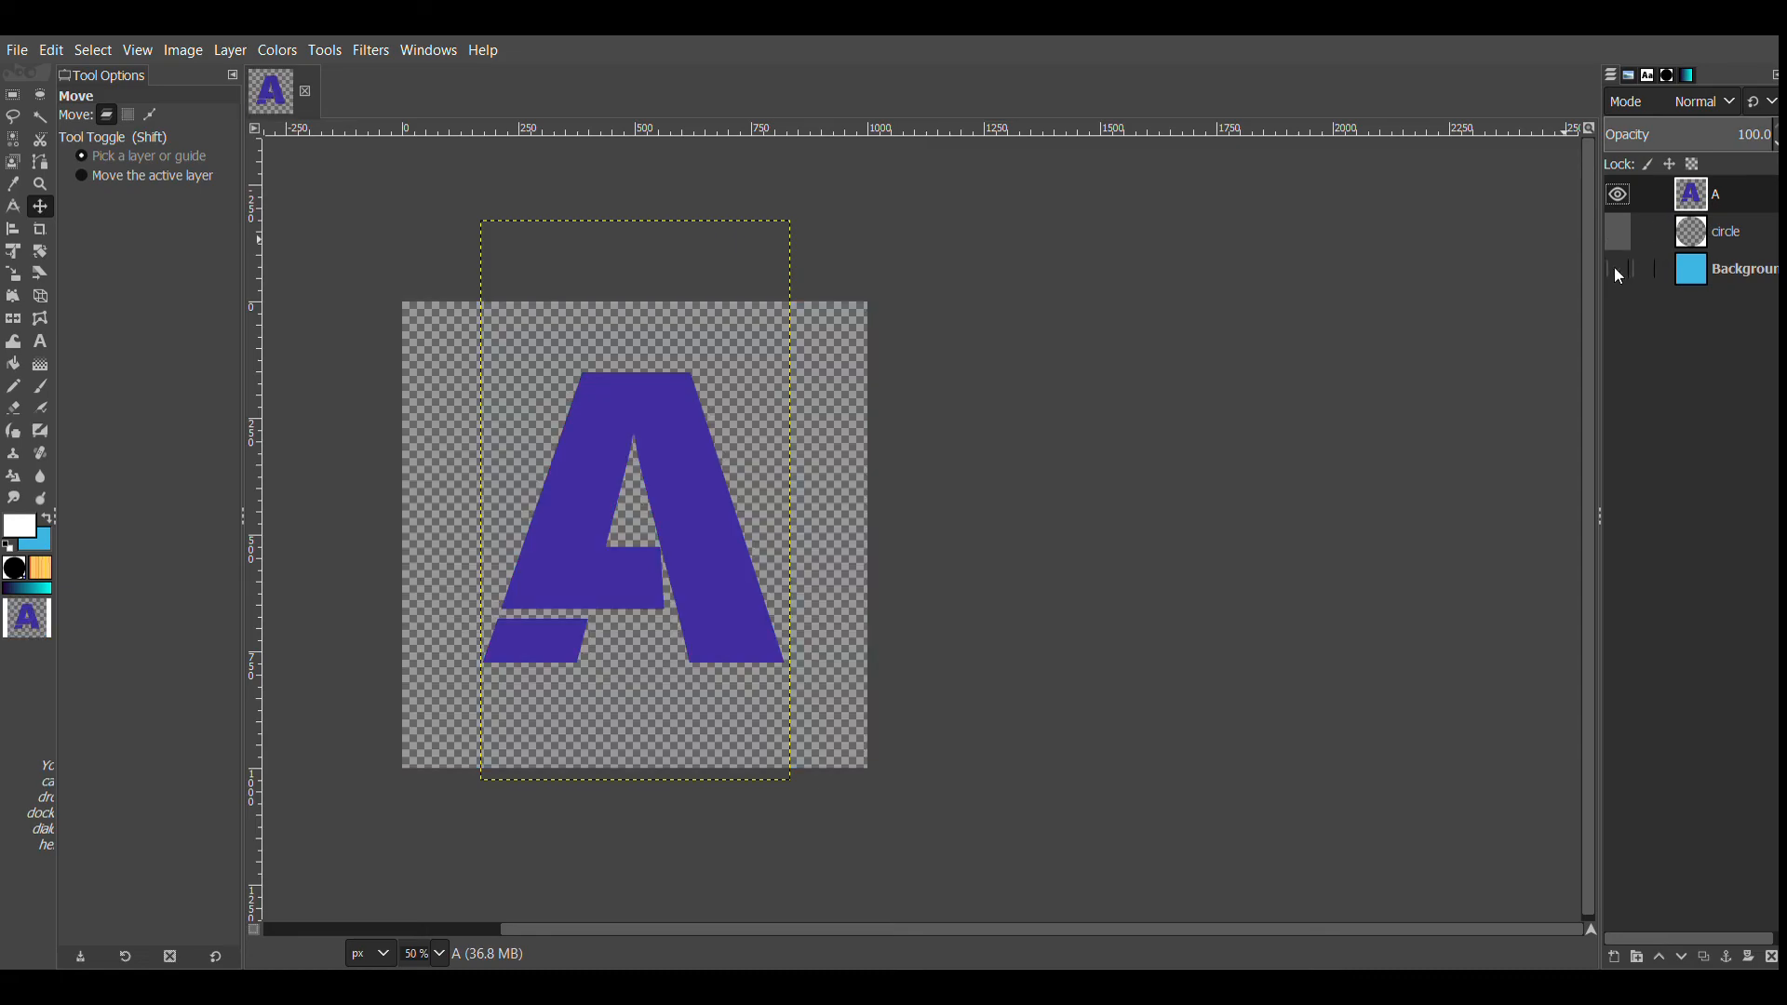